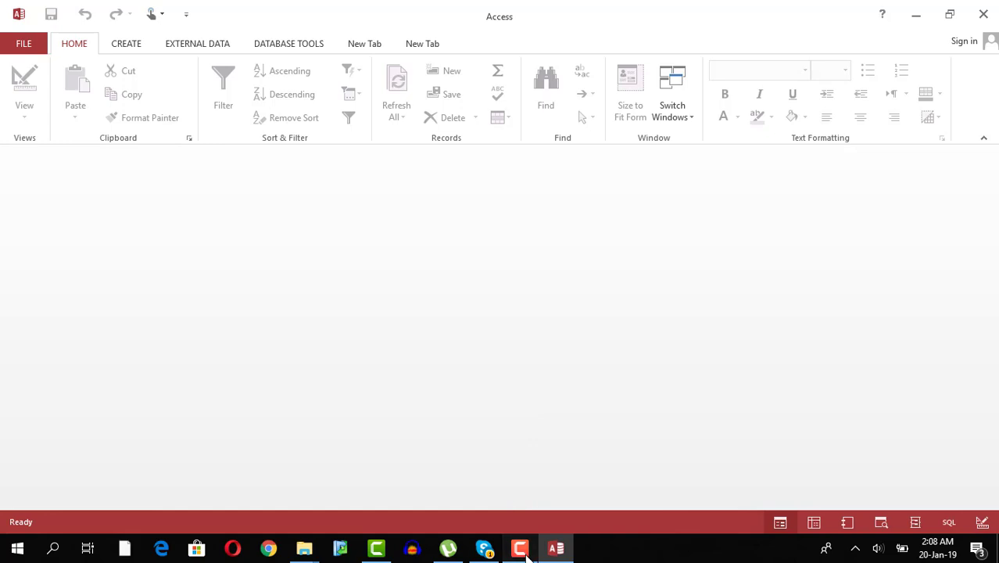
click(519, 548)
click(929, 488)
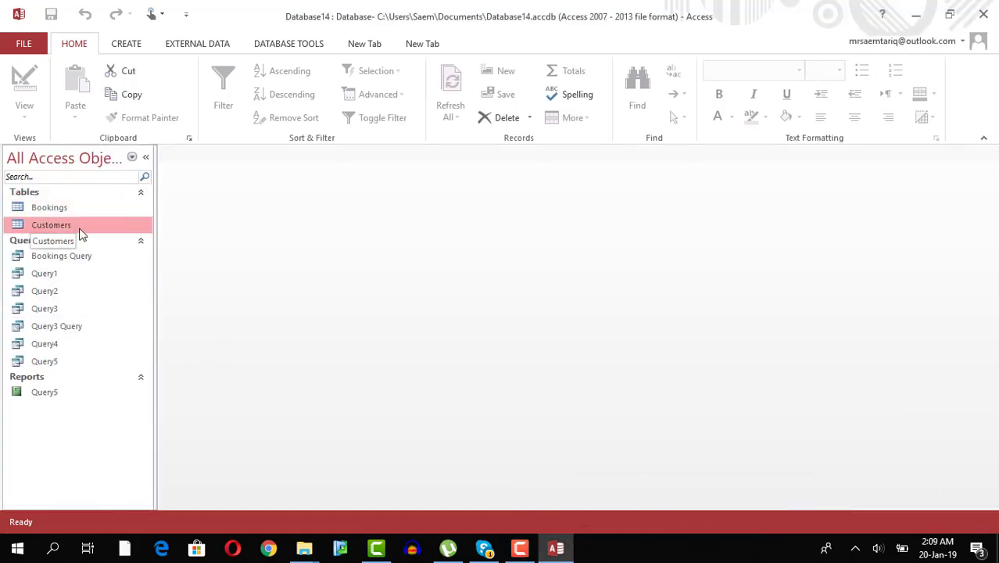
click(128, 45)
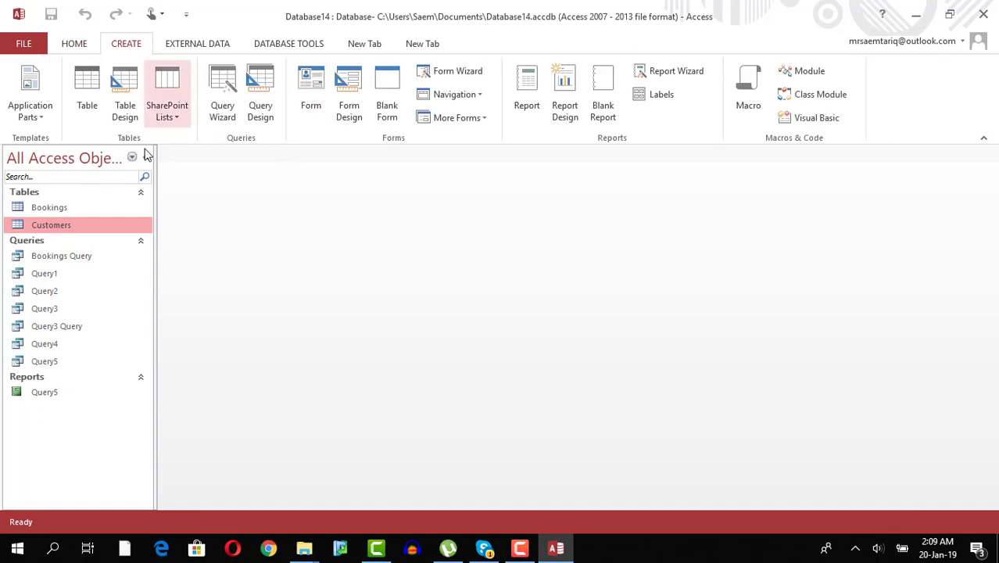
click(222, 97)
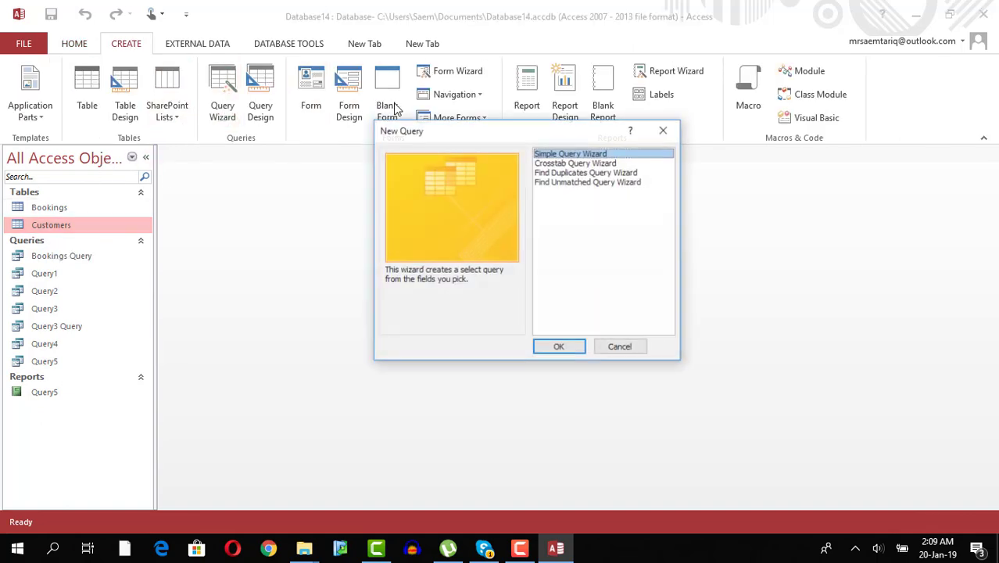
click(620, 349)
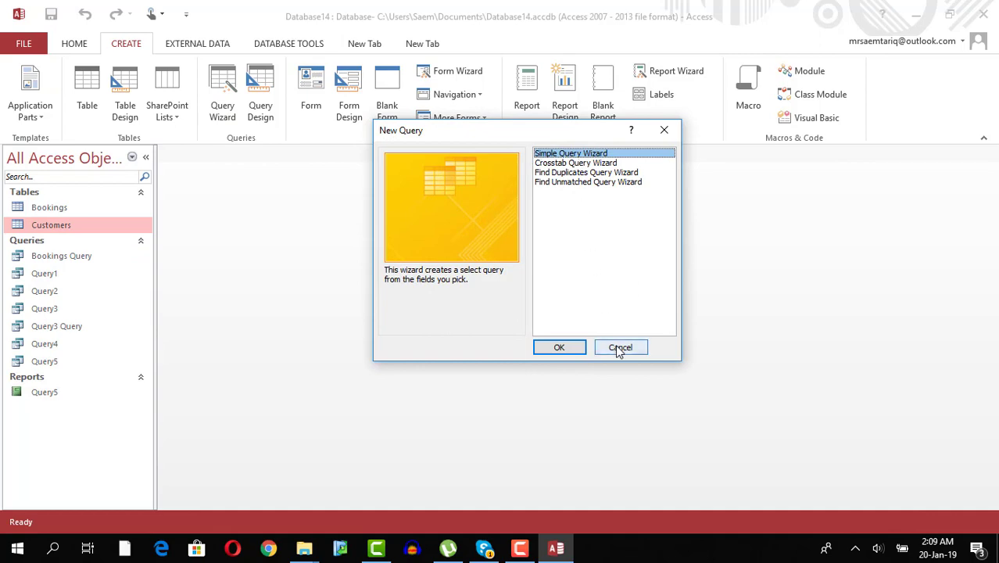
- Open the Customers and Bookings tables and examine the Customer_ID and Party_number columns in Bookings
click(55, 208)
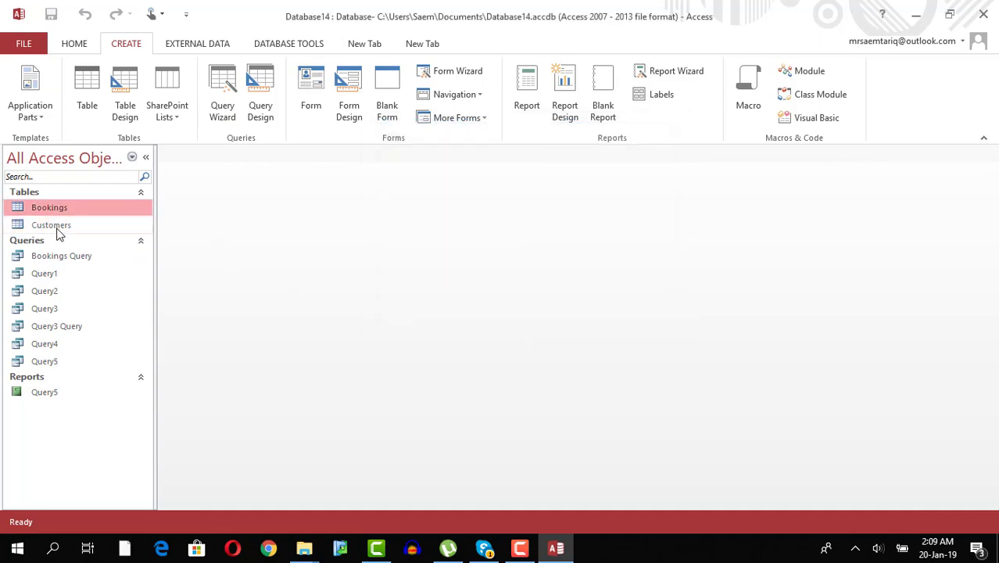
double_click(56, 227)
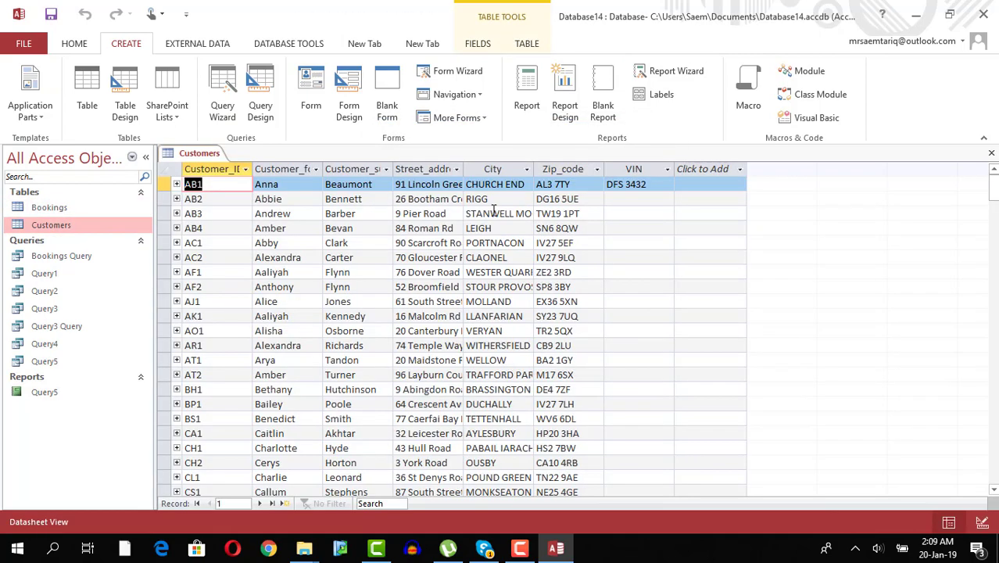
double_click(82, 209)
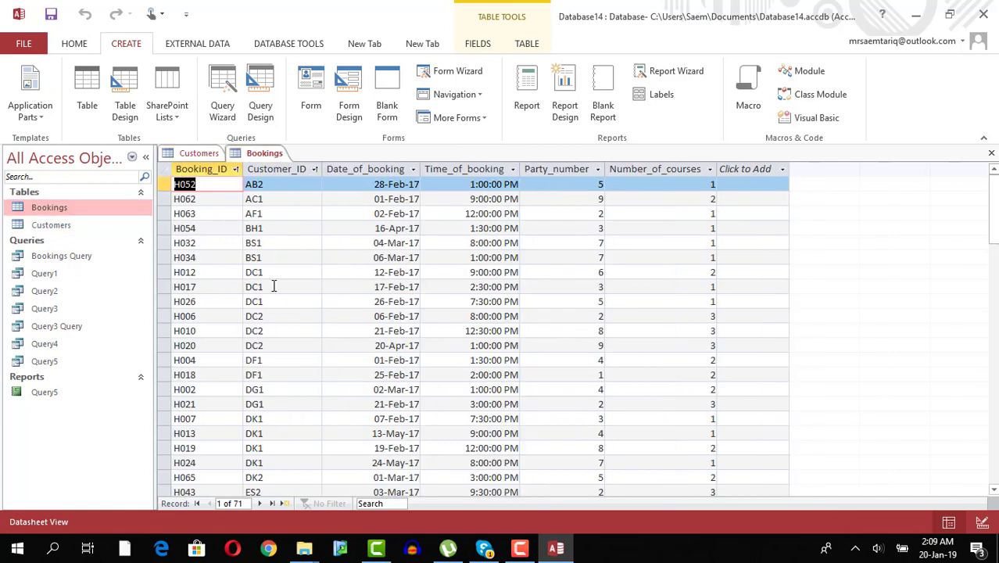
click(280, 168)
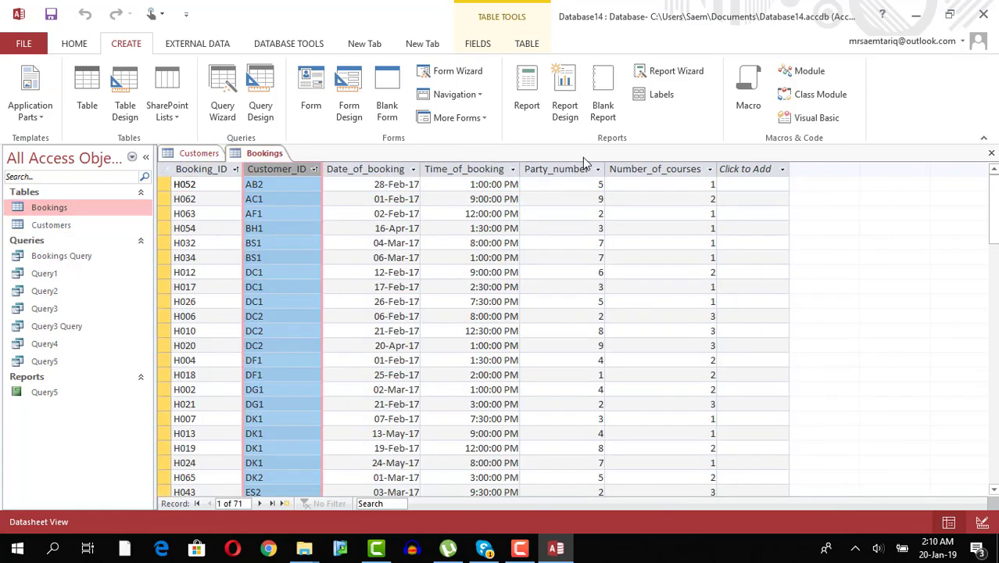
click(606, 171)
click(558, 168)
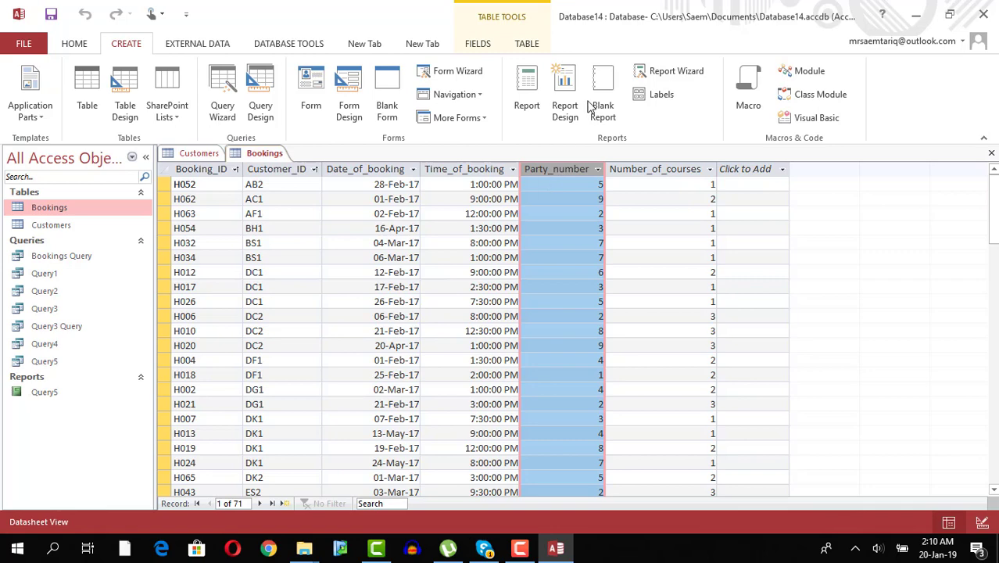
- Start a Simple Query Wizard query on the Bookings table with the Customer_ID and Party_number fields
click(222, 110)
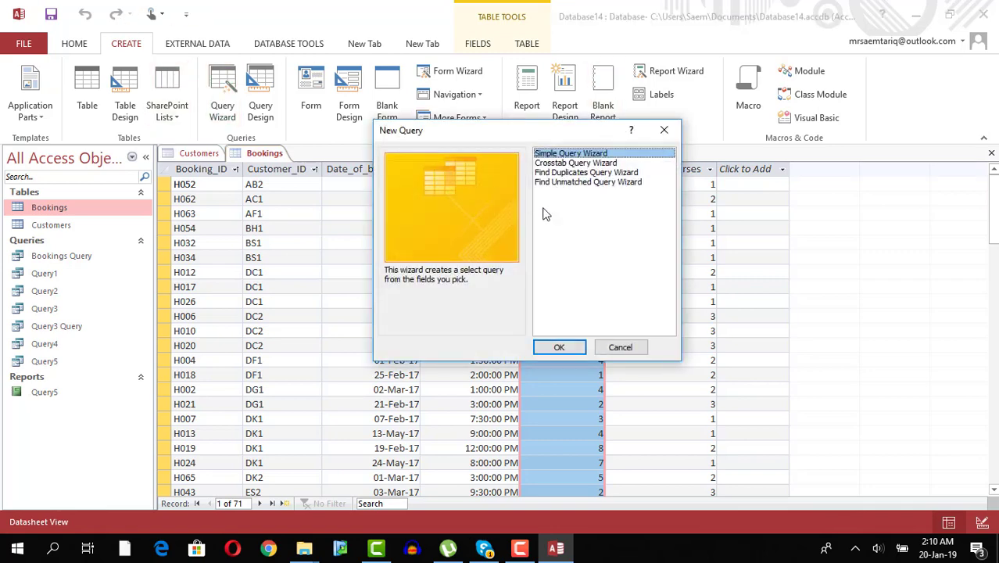
click(558, 347)
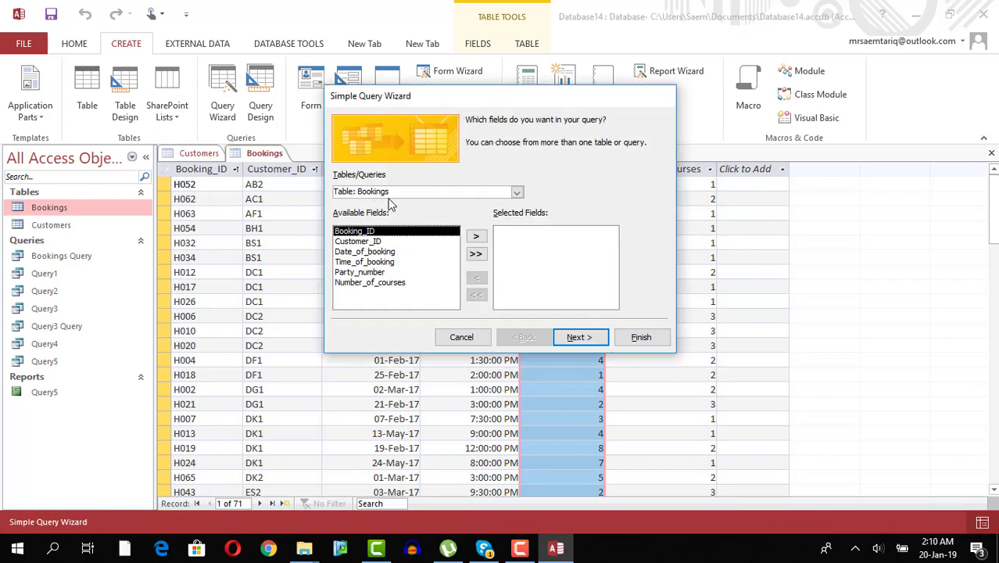
drag(510, 101, 588, 129)
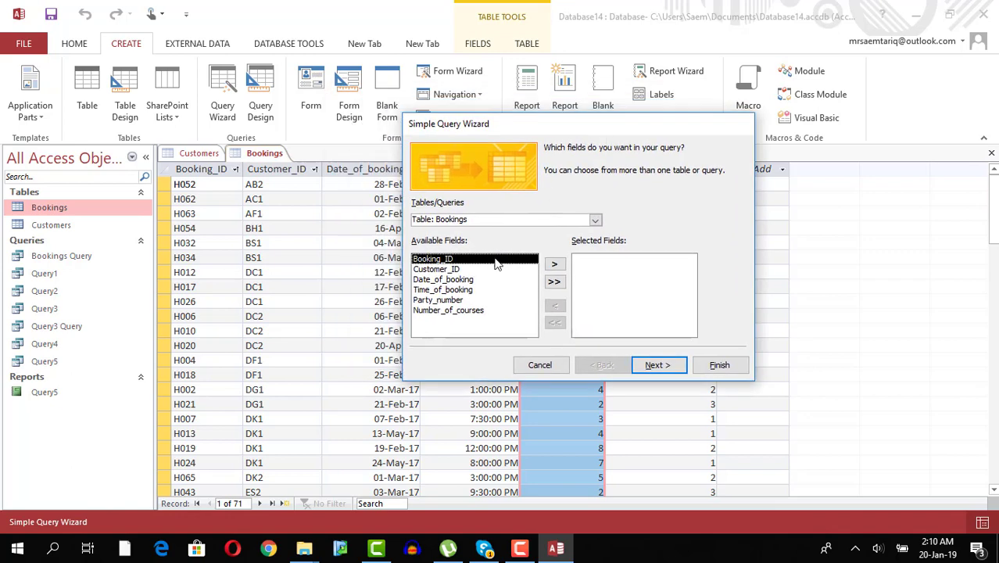
click(486, 269)
click(554, 264)
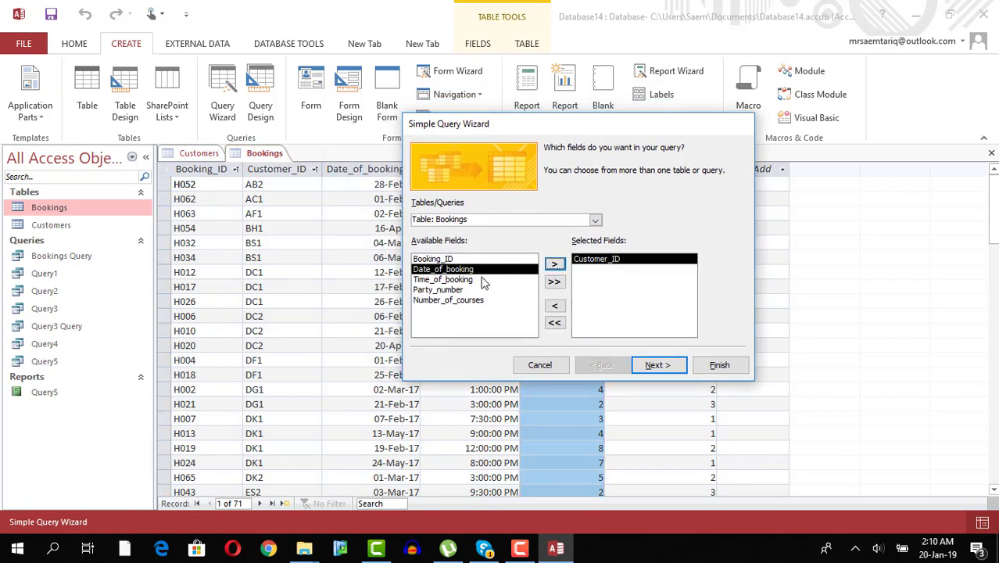
click(469, 289)
click(554, 264)
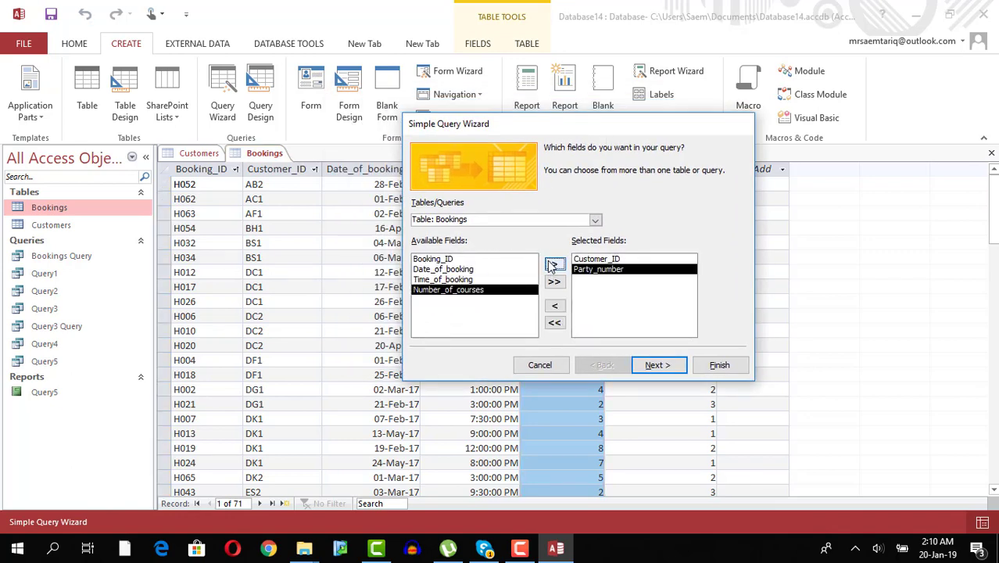
click(657, 365)
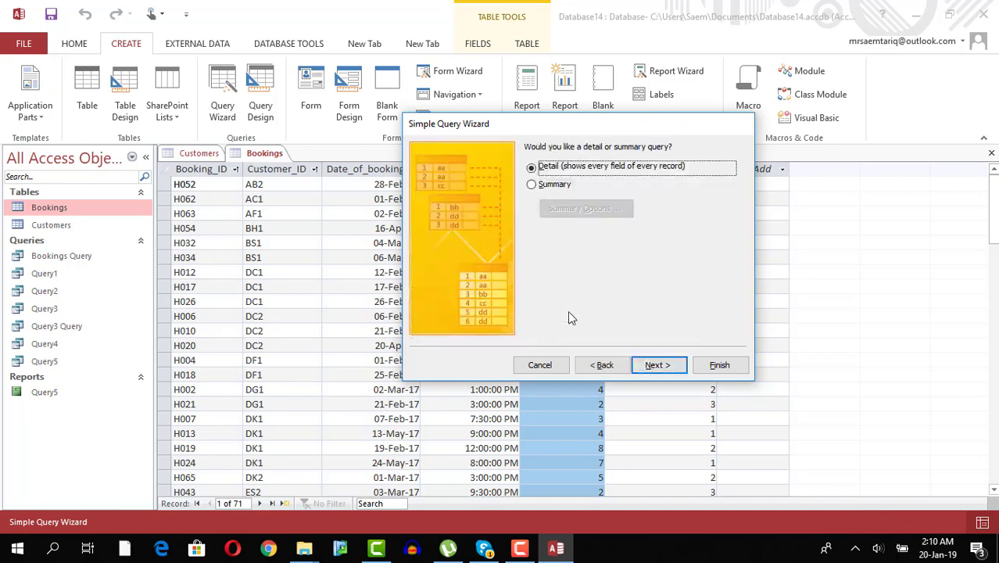
- Make it a summary query that sums Party_number and counts records in Bookings, and finish the wizard
click(547, 186)
click(556, 208)
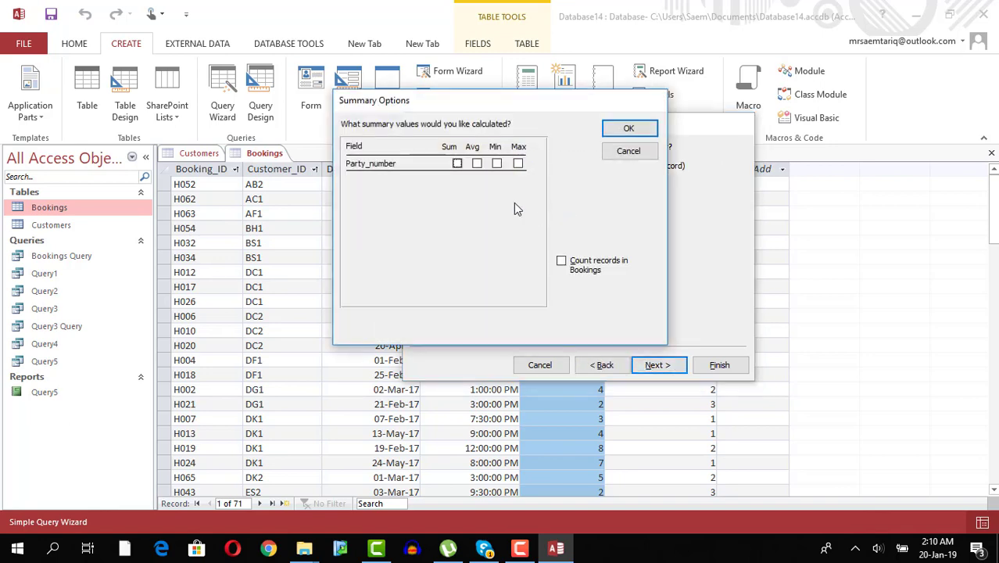
click(457, 168)
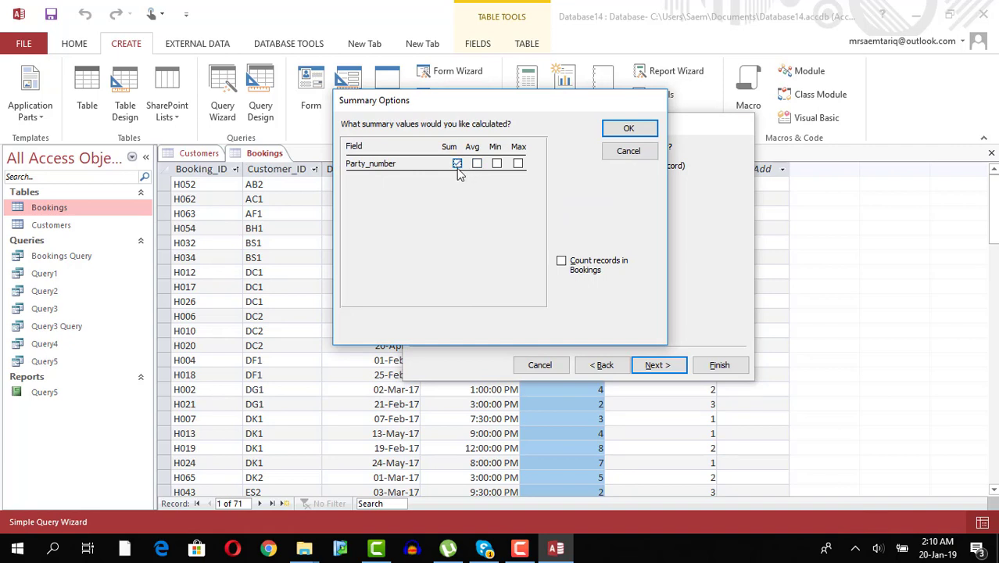
click(561, 260)
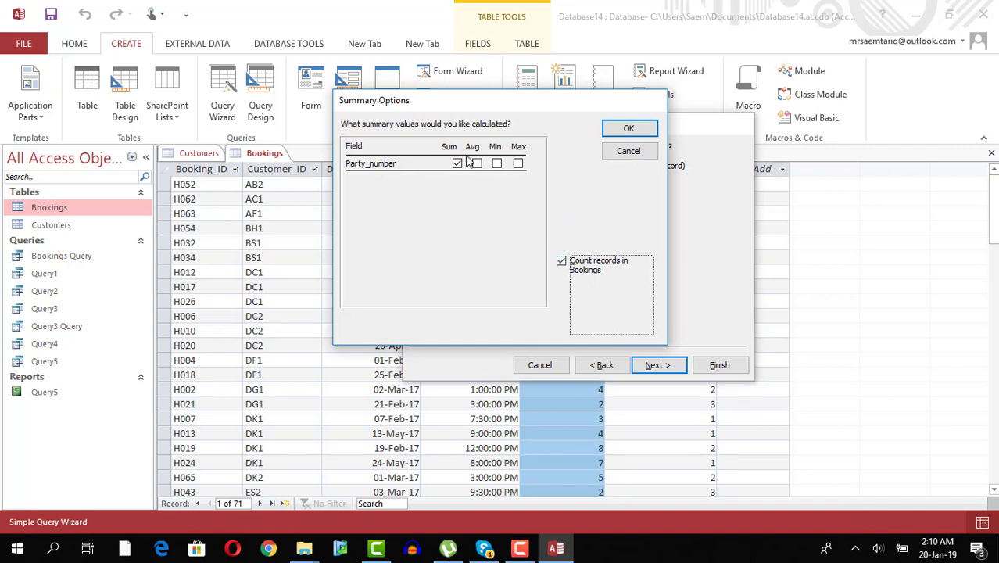
click(625, 129)
click(657, 366)
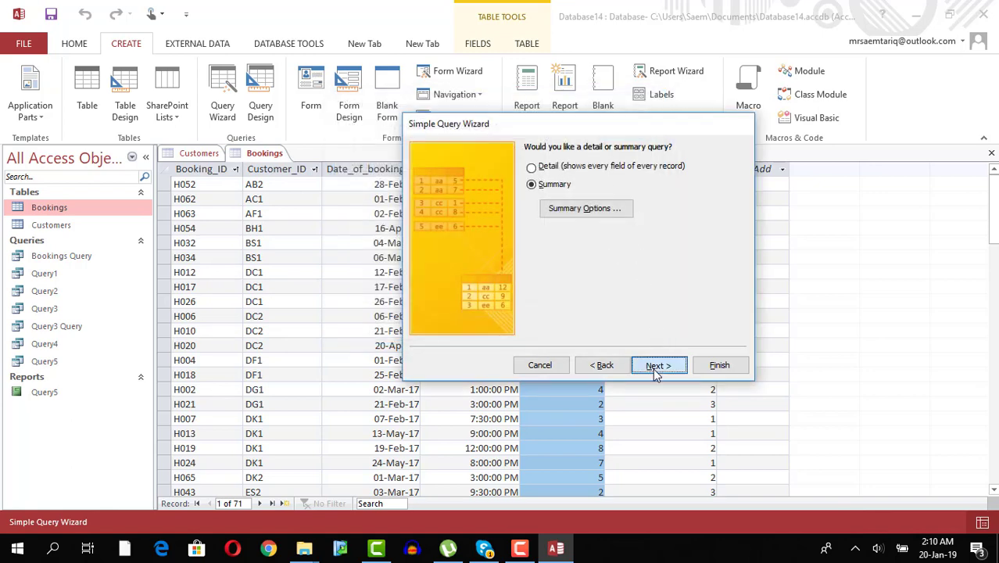
click(700, 362)
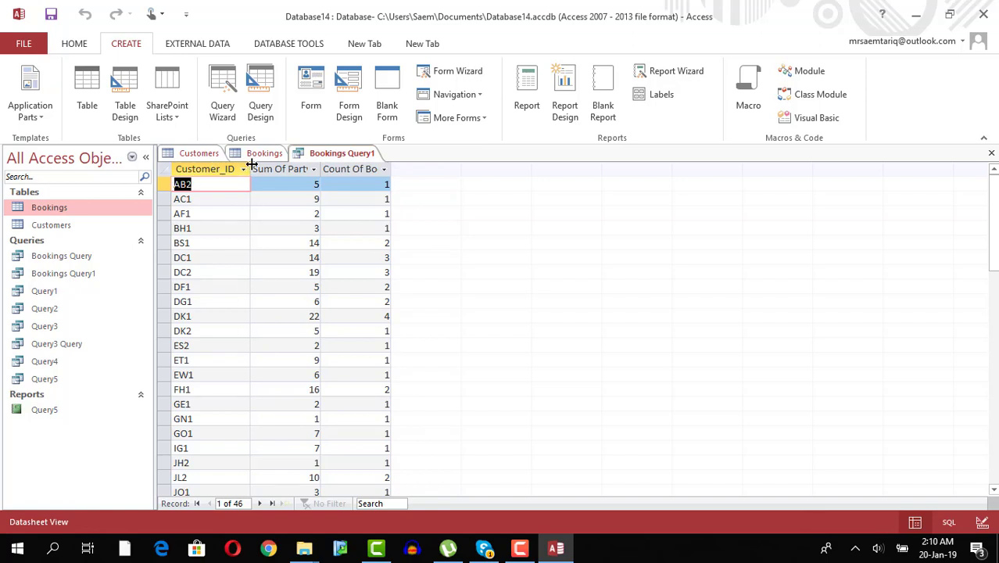
- Fit the Sum Of Party_number and Count Of Bookings columns to their headings and select the DK1 record
double_click(320, 161)
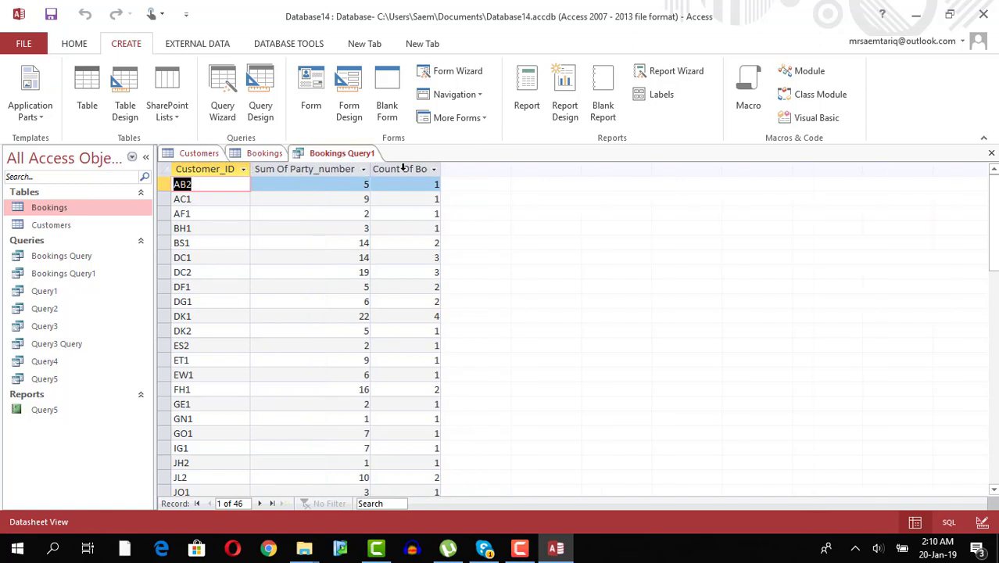
double_click(442, 168)
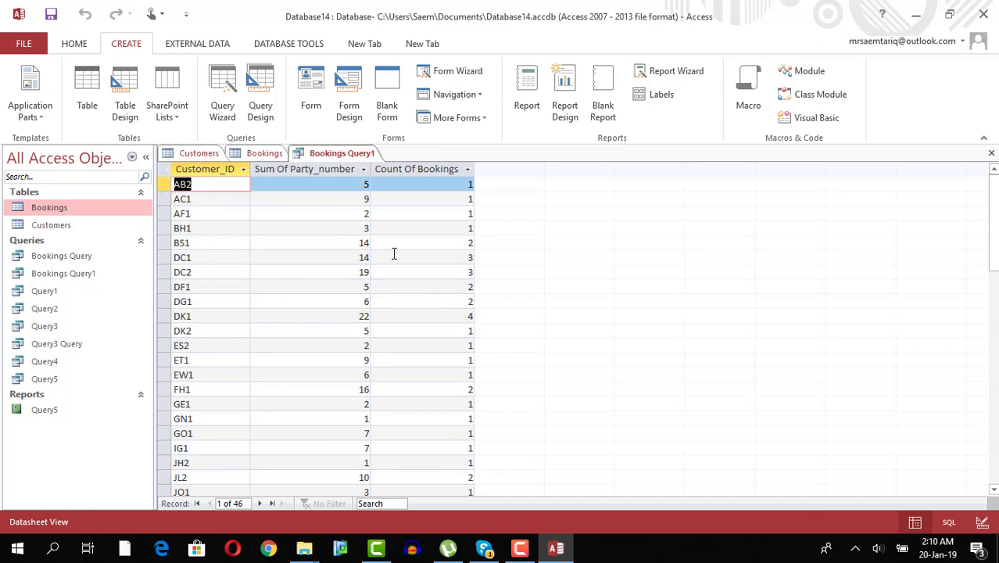
click(223, 315)
- In the query's design, set the criterion >1 for Count Of Bookings and run the query
click(75, 44)
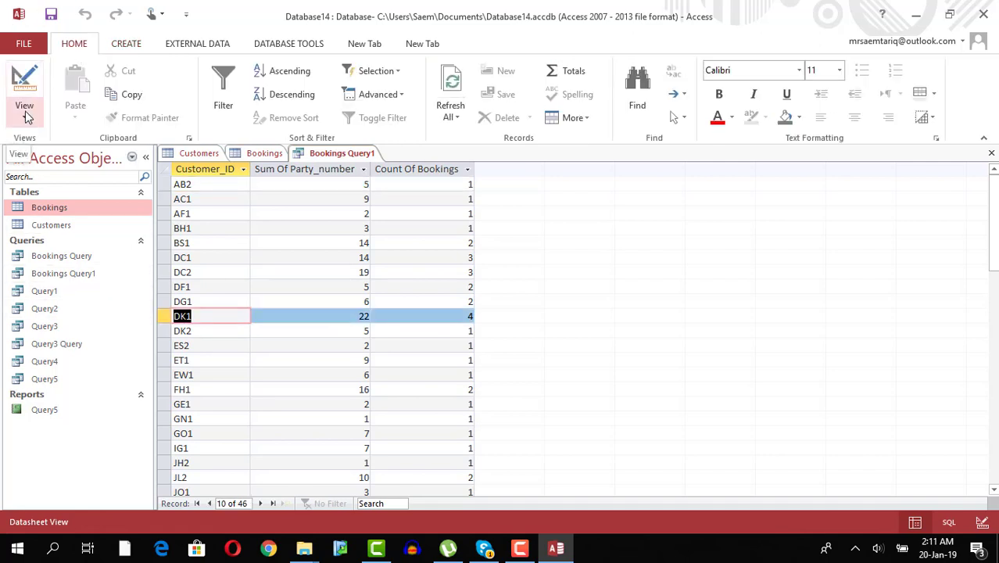
click(26, 114)
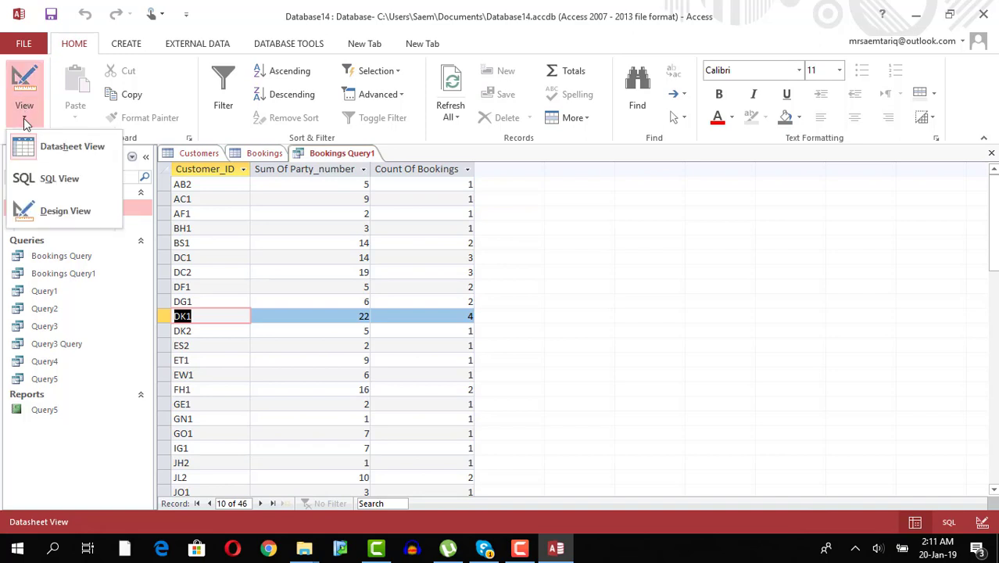
click(50, 203)
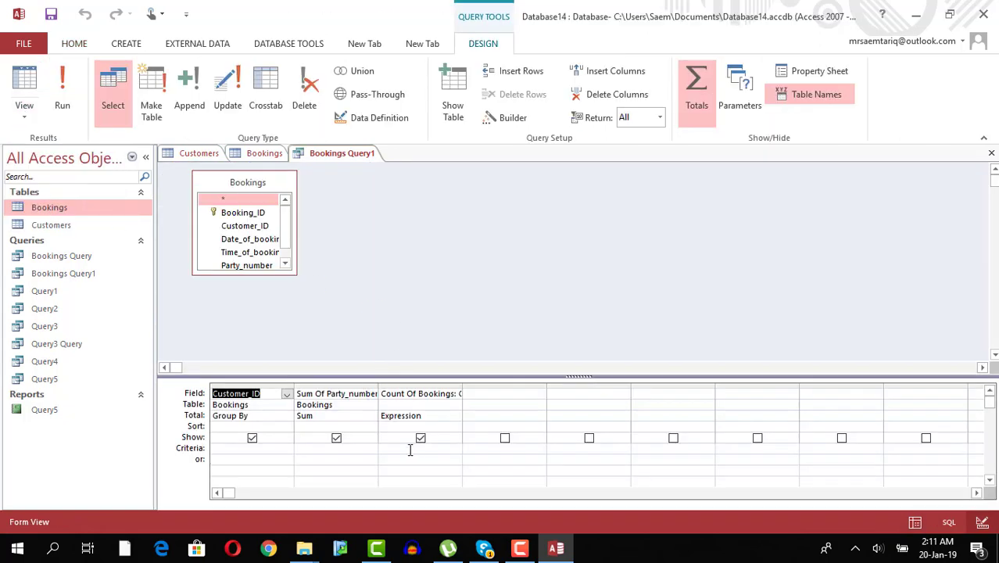
click(396, 449)
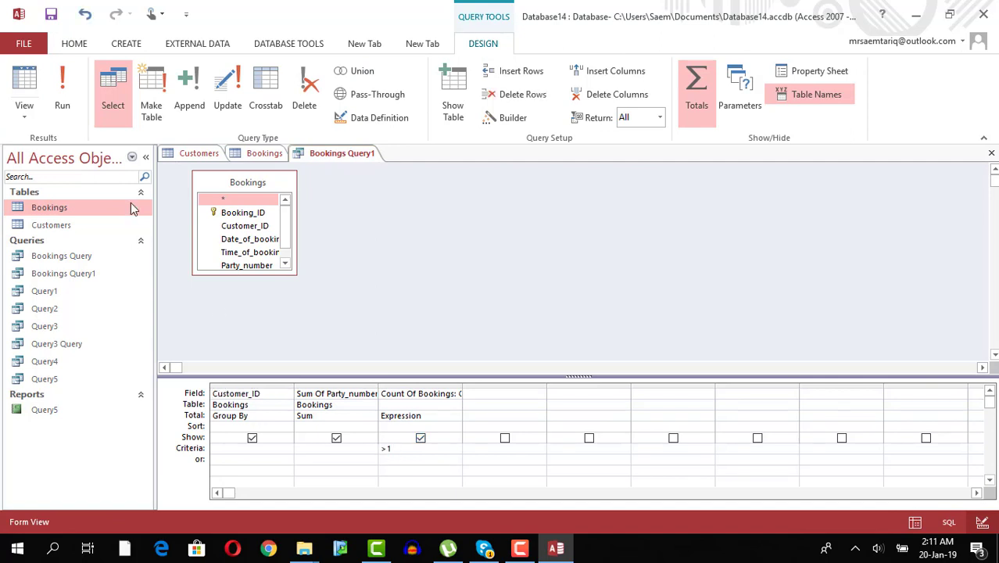
click(64, 102)
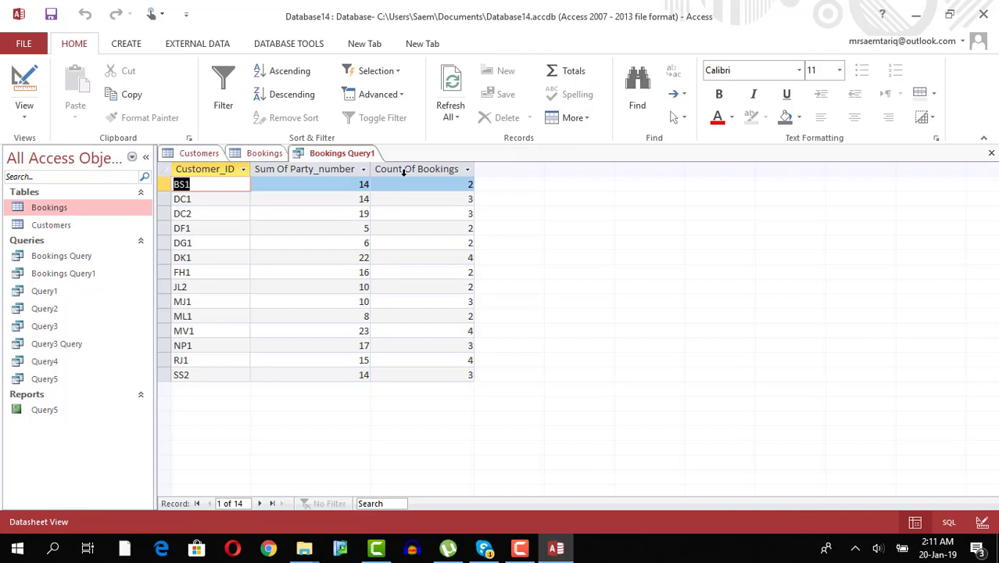
- Close the bookings summary query without saving its design changes
click(127, 43)
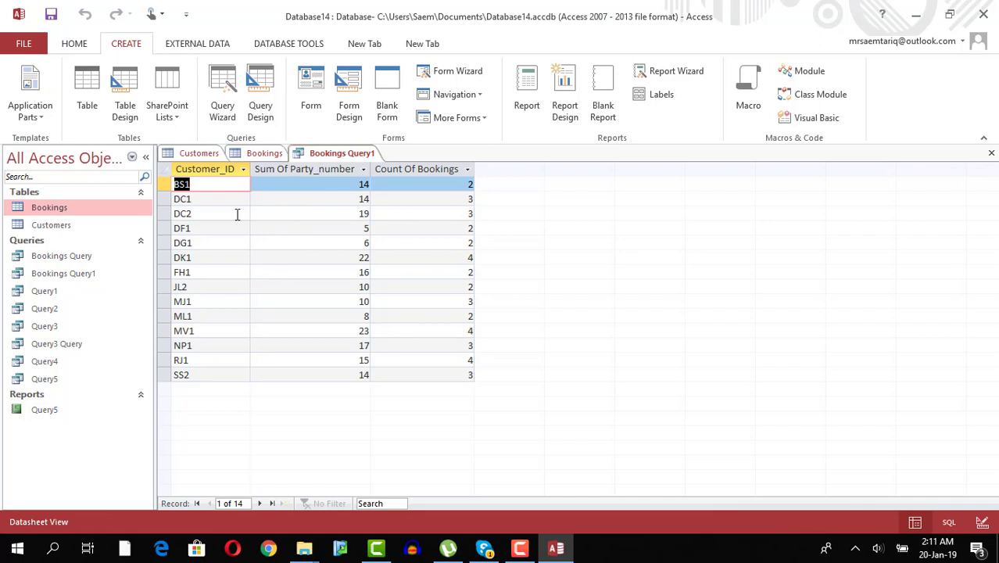
click(991, 153)
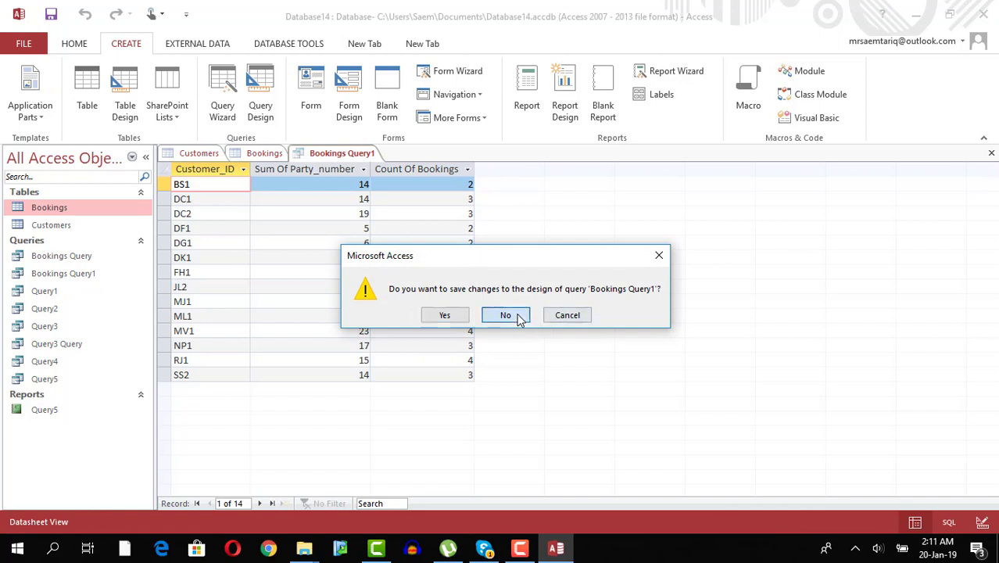
click(507, 314)
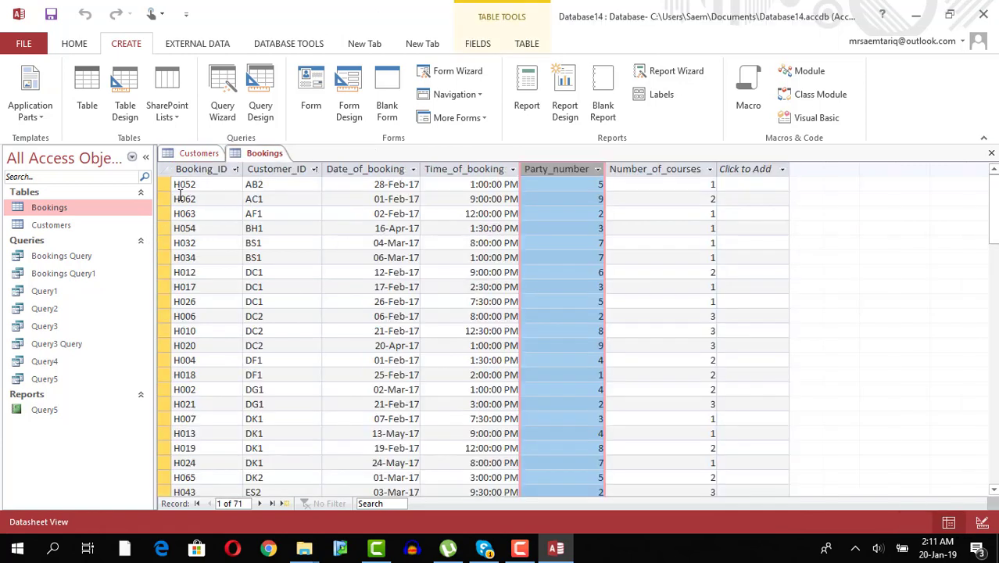
- Review the Customer_ID and Party_number columns in the Bookings table, and close the Bookings and Customers tables
click(282, 172)
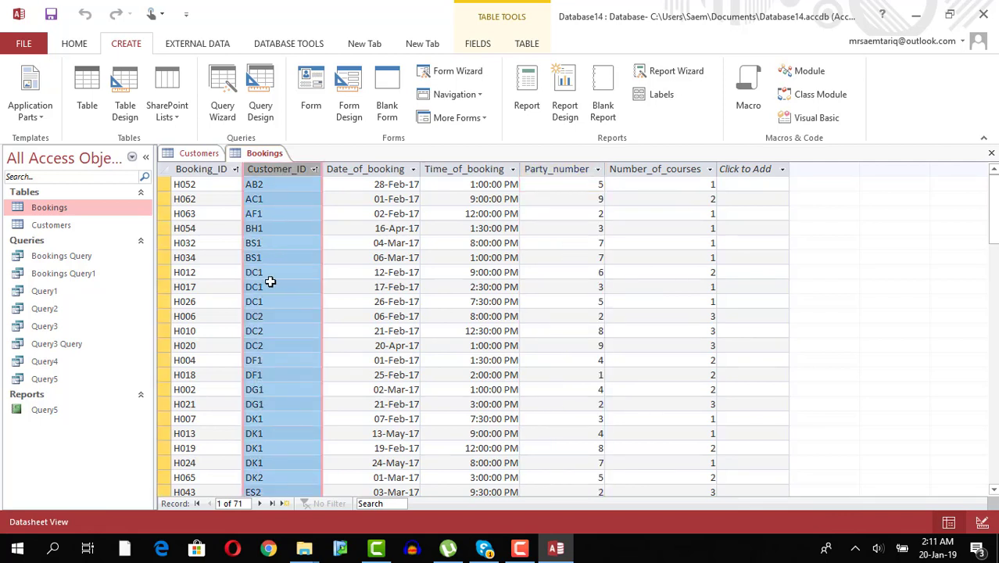
click(559, 170)
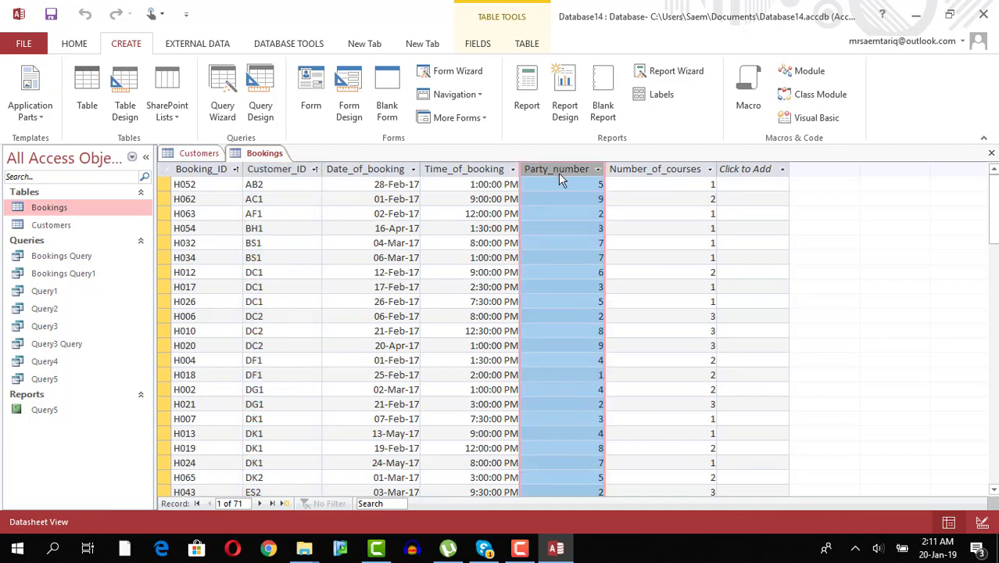
click(274, 169)
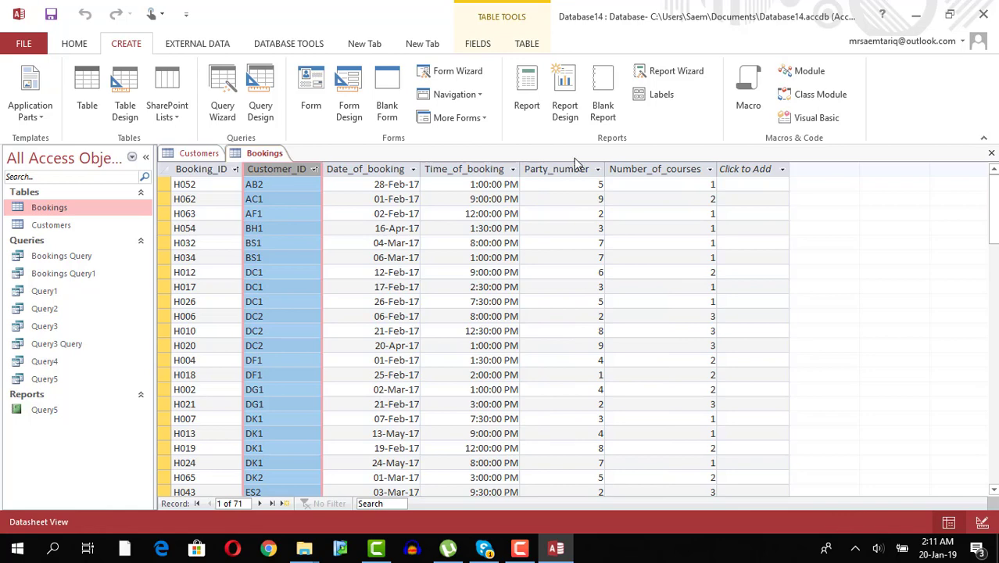
click(991, 152)
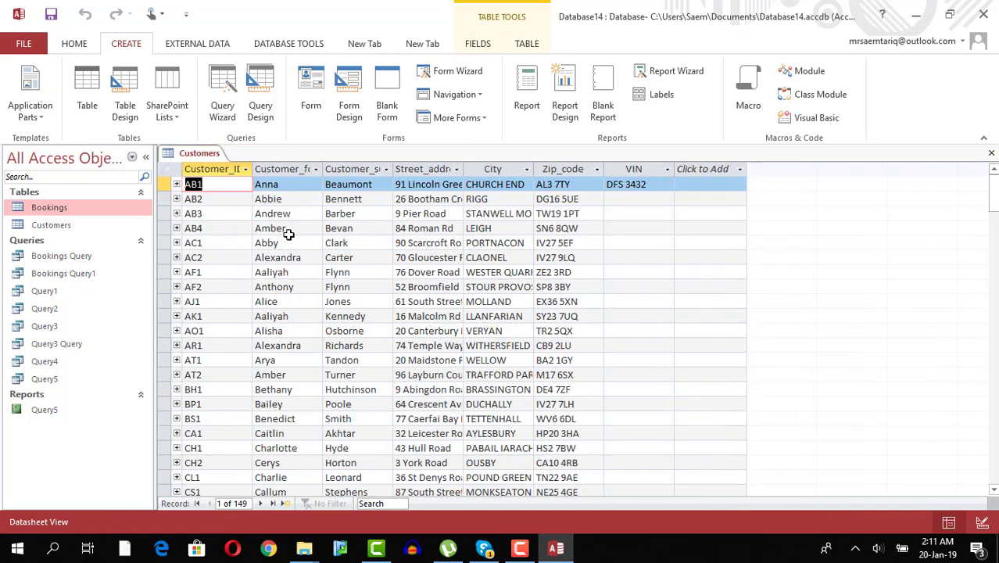
click(990, 153)
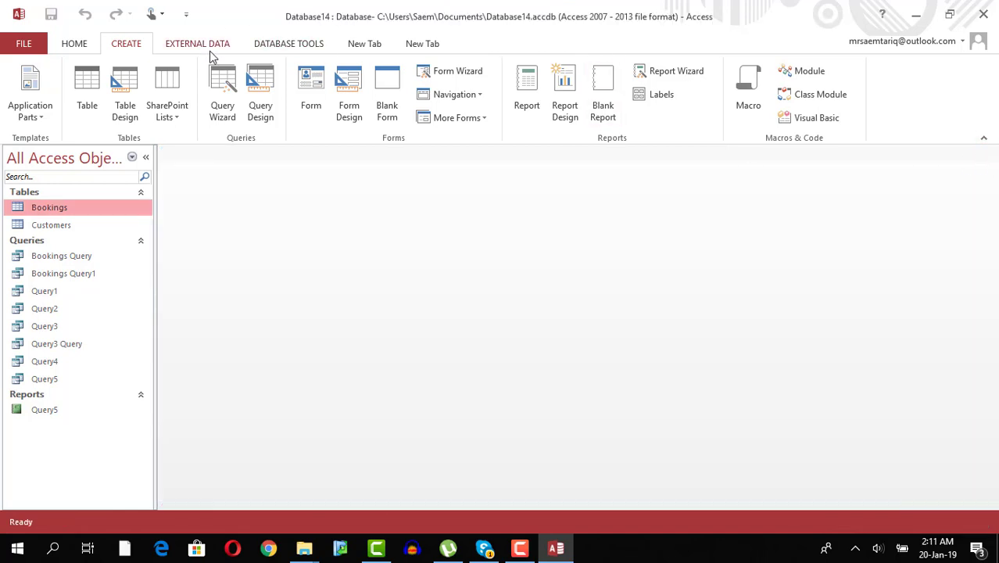
- Create a new query in design view with the Bookings table and enlarge its field list to show all fields
click(260, 103)
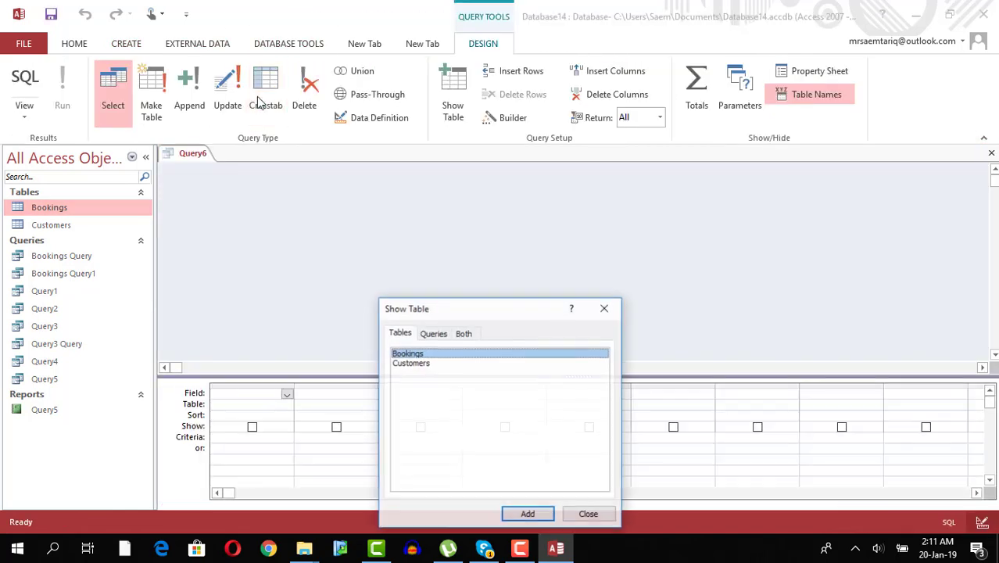
drag(451, 321, 415, 277)
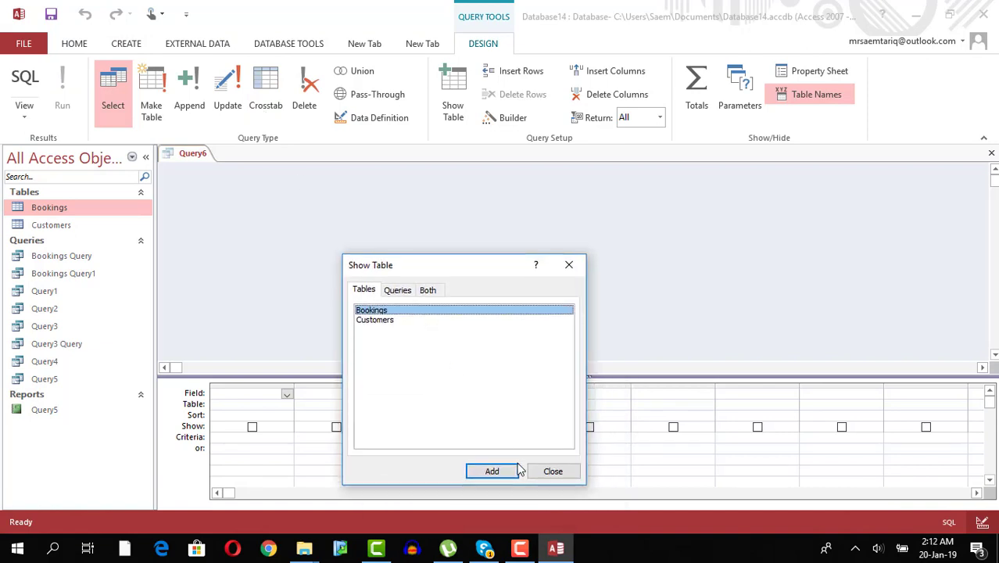
click(504, 473)
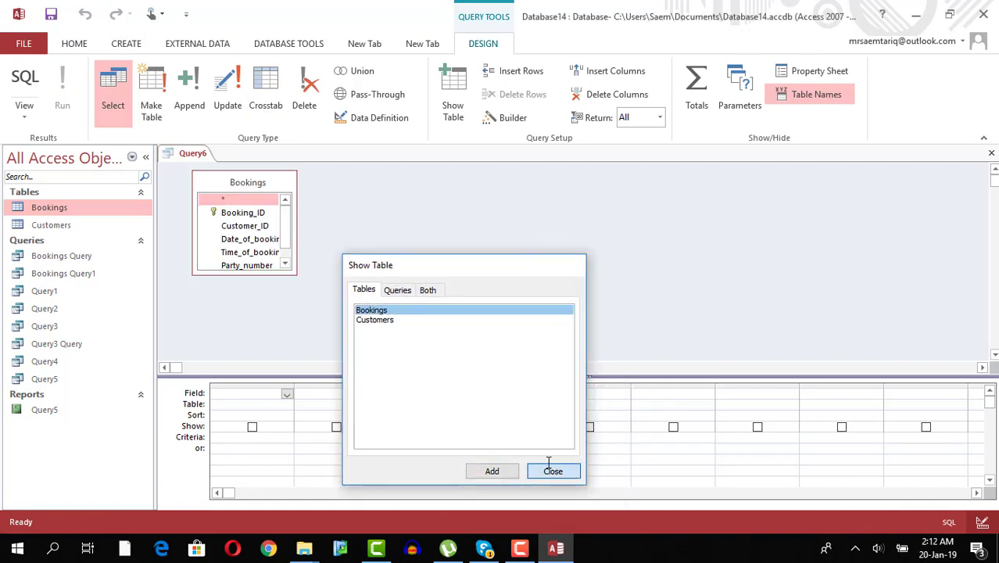
click(553, 471)
drag(296, 274, 320, 338)
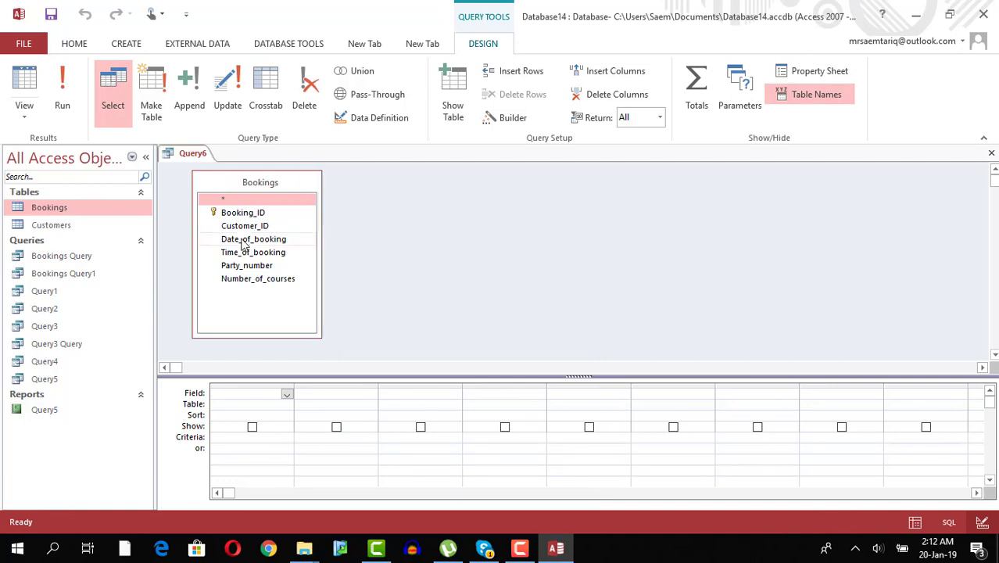
- Run the new query on the Customer_ID field alone and sort its results in ascending order
double_click(261, 225)
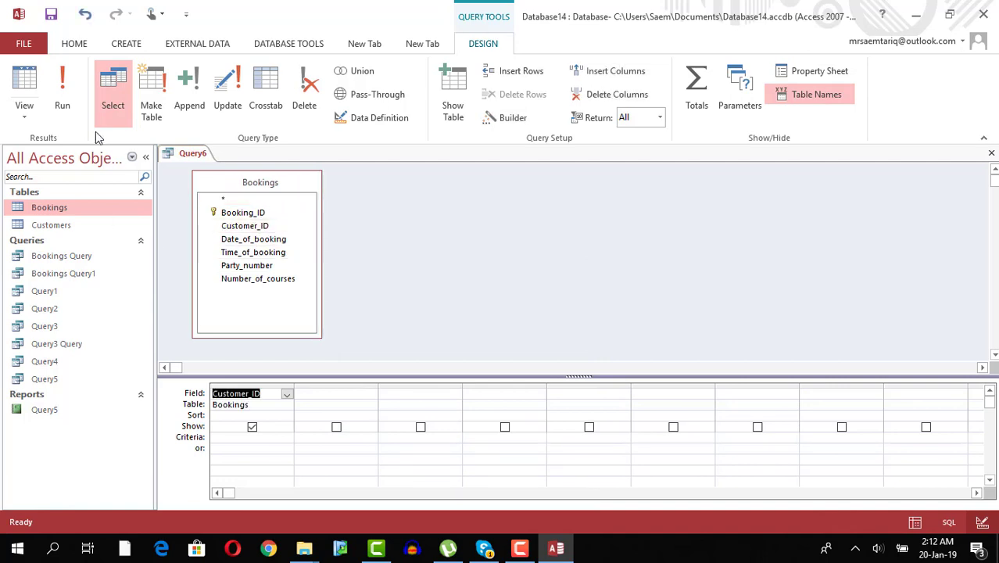
click(64, 98)
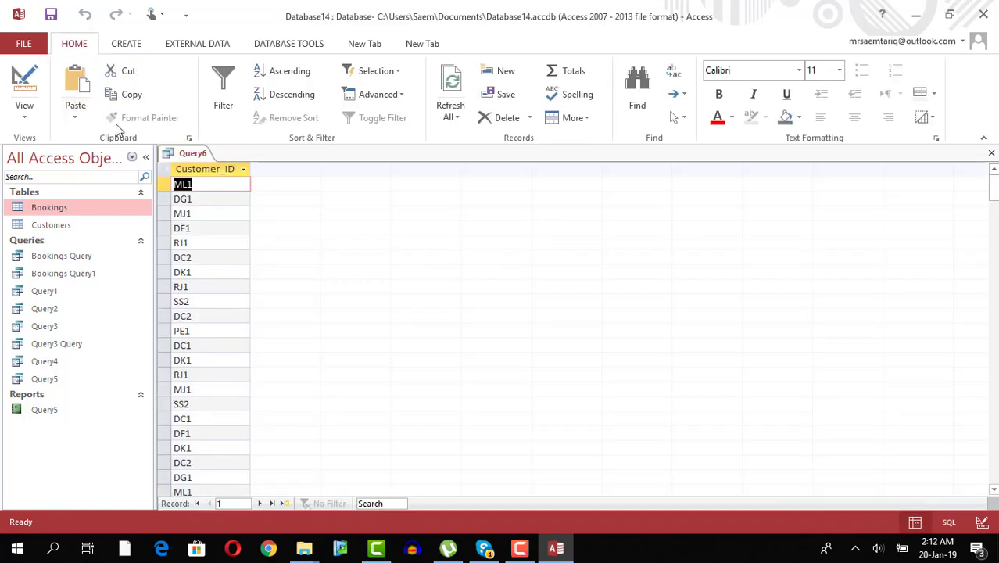
click(289, 72)
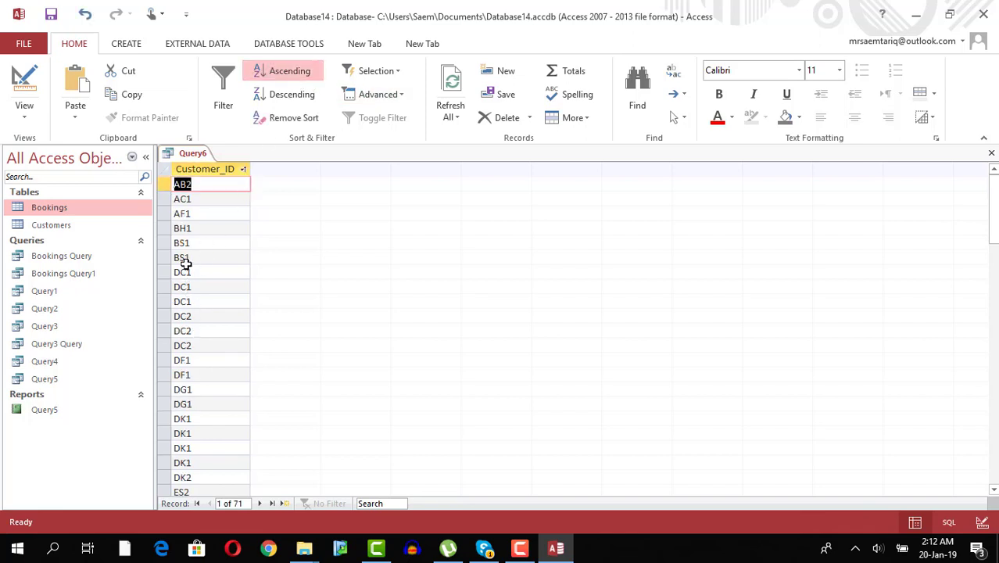
- In the query's design, turn on totals, add a second Customer_ID column summarised by Count, and run the query
click(24, 116)
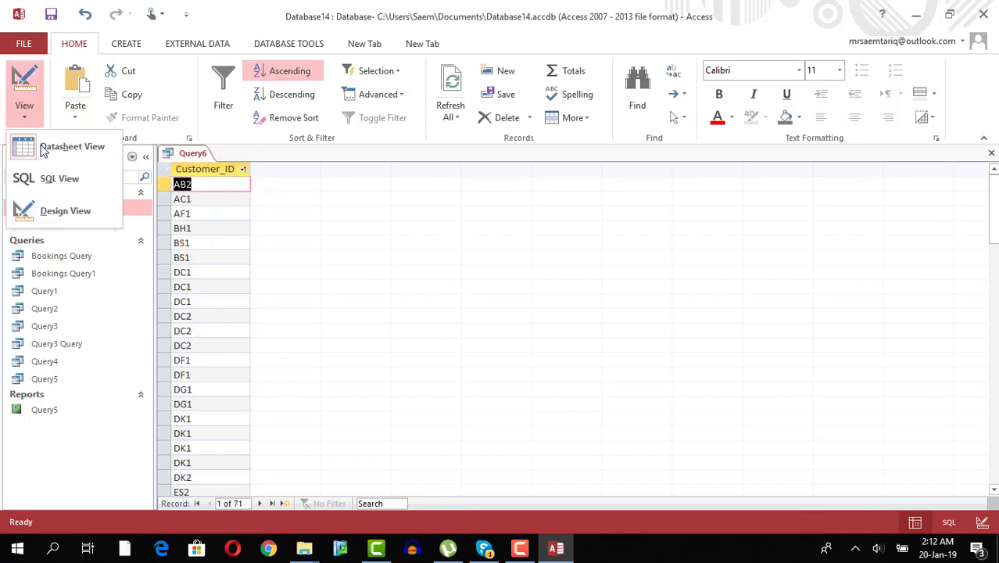
click(66, 211)
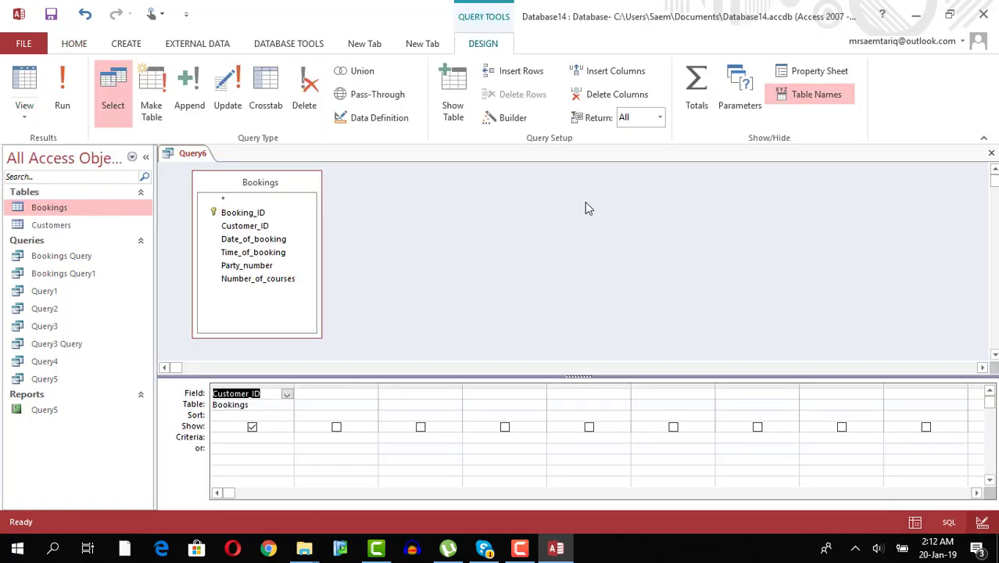
click(693, 97)
double_click(267, 225)
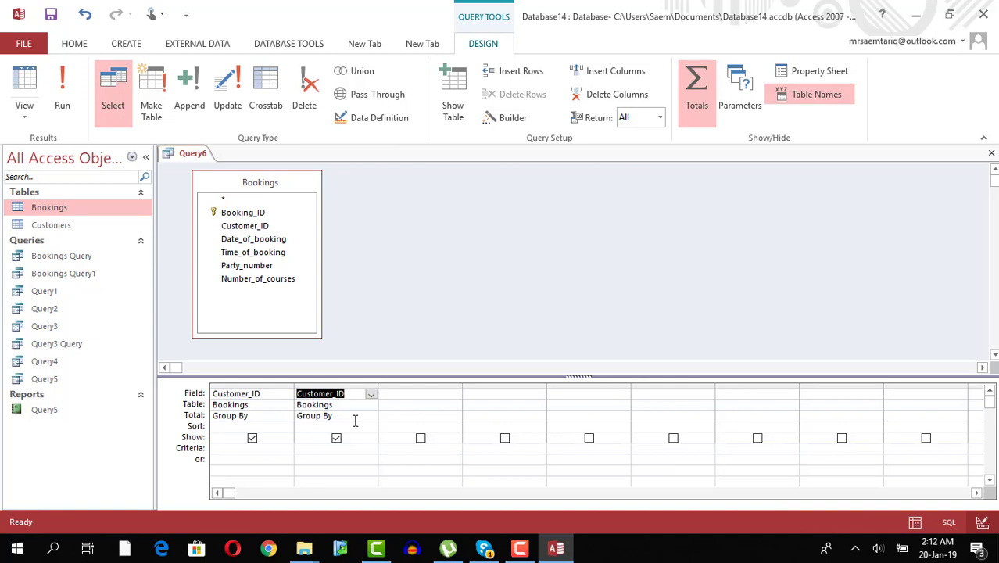
click(370, 415)
click(327, 334)
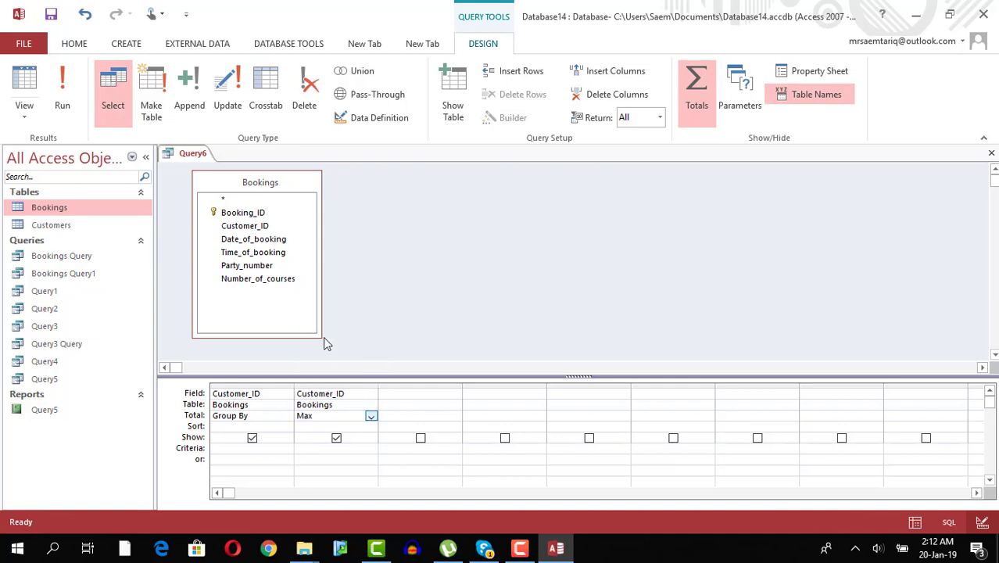
click(370, 414)
click(332, 343)
click(61, 104)
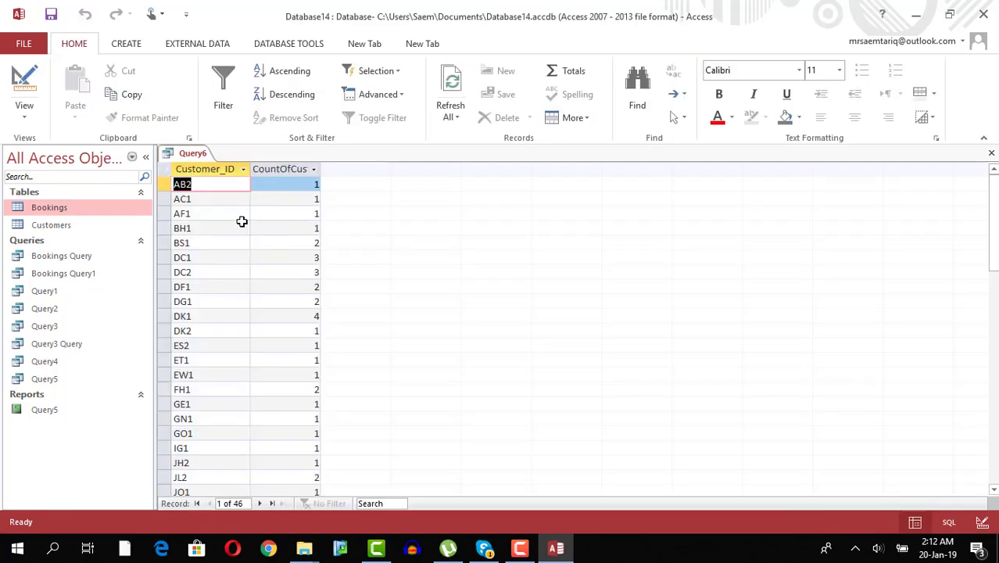
- Select the Customer_ID column in the query results, and close the query without saving it
click(219, 169)
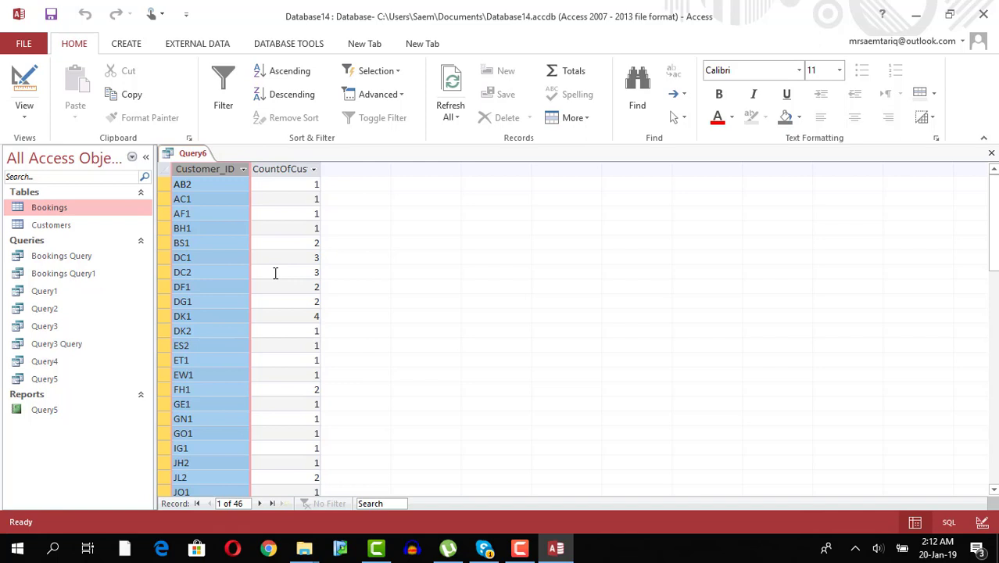
click(991, 153)
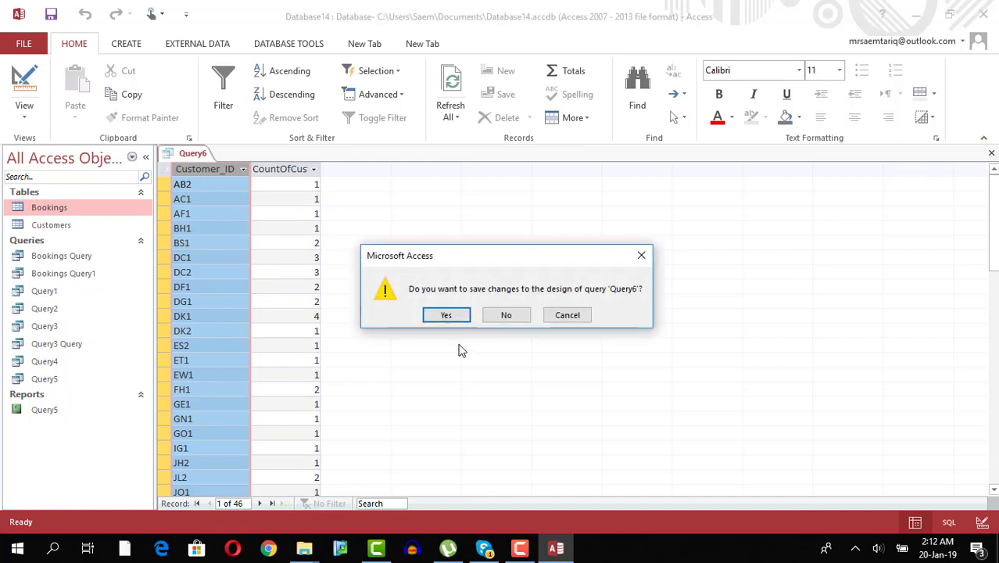
click(506, 317)
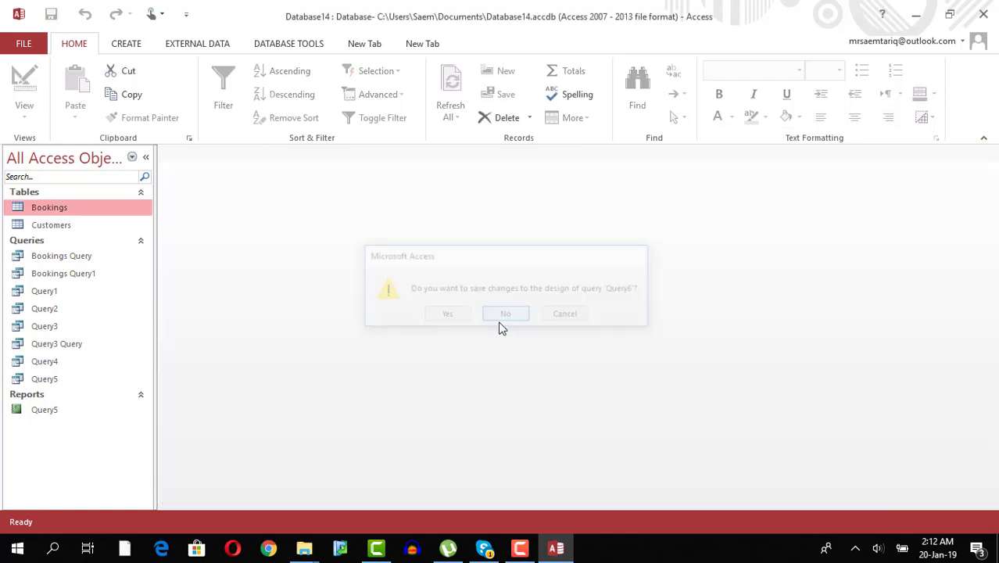
- Start the Crosstab Query Wizard and use the Bookings table as its source
click(128, 44)
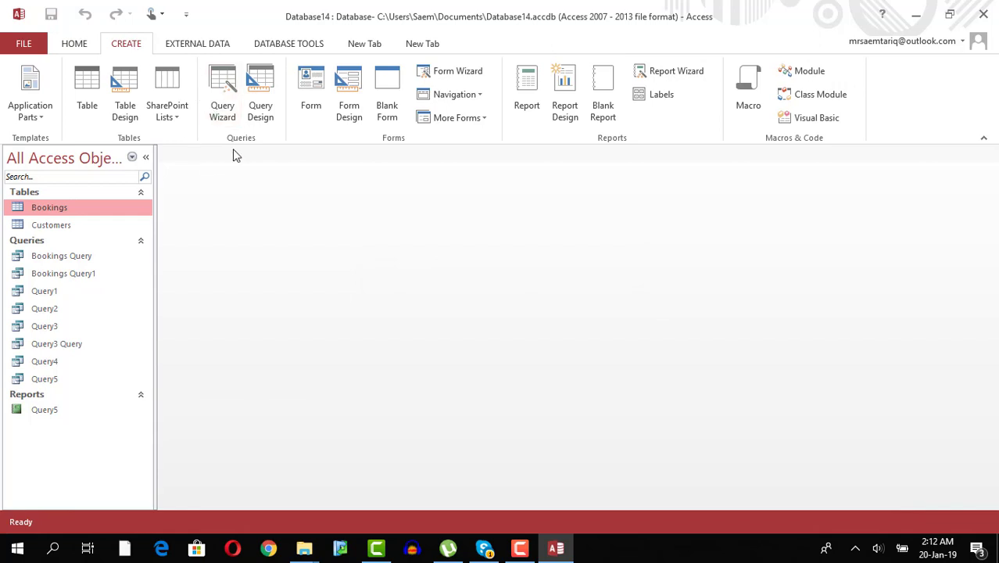
click(229, 120)
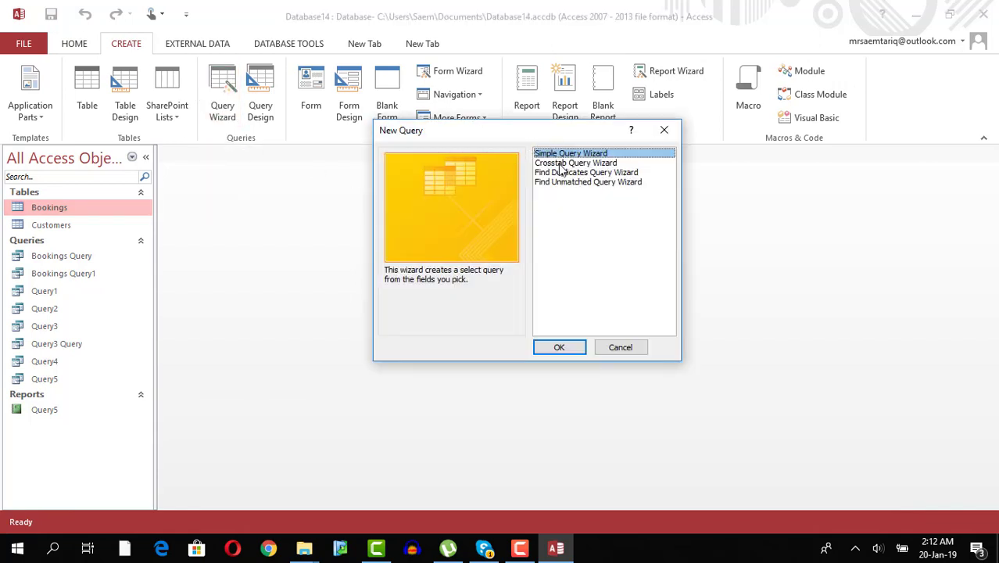
click(562, 164)
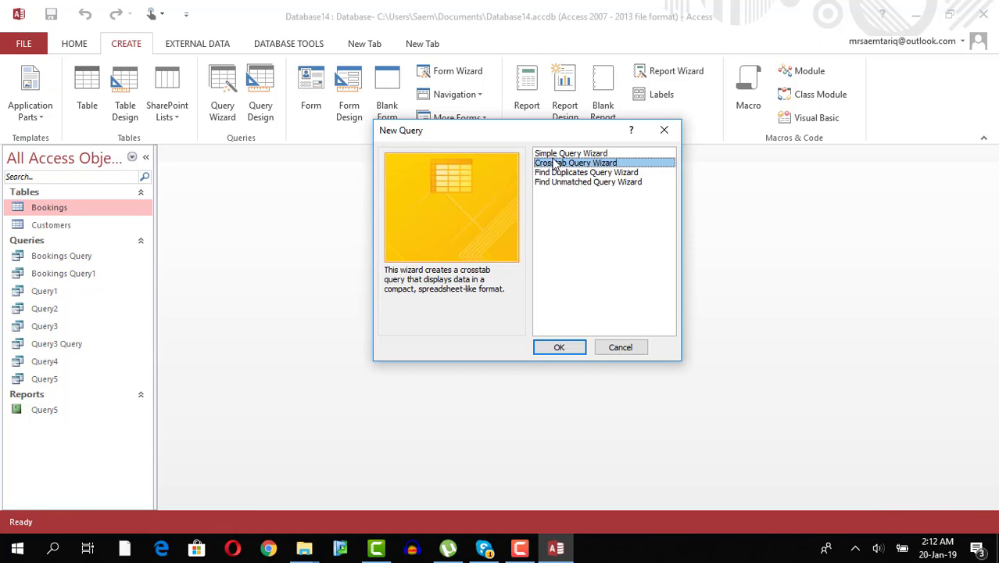
key(Up)
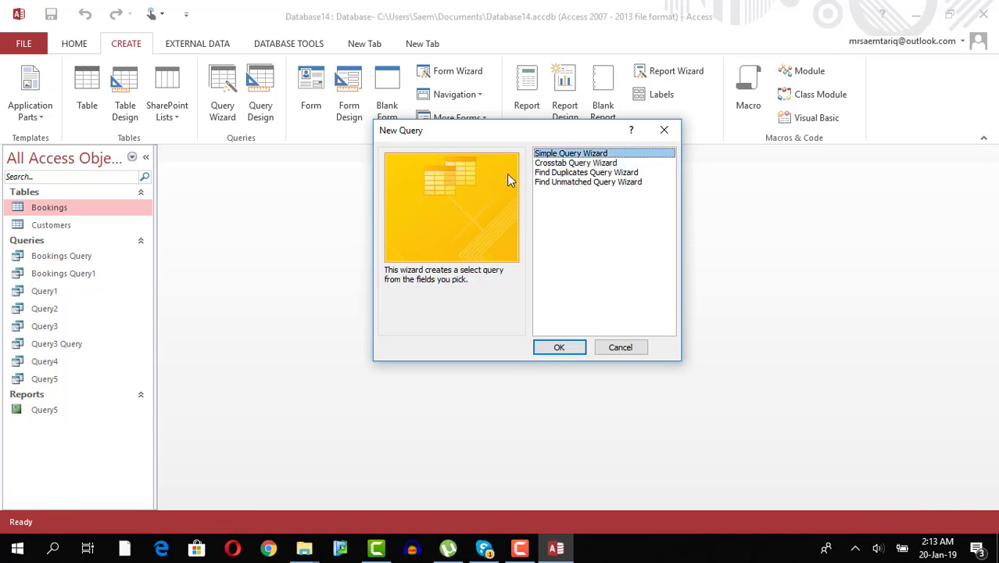
click(547, 163)
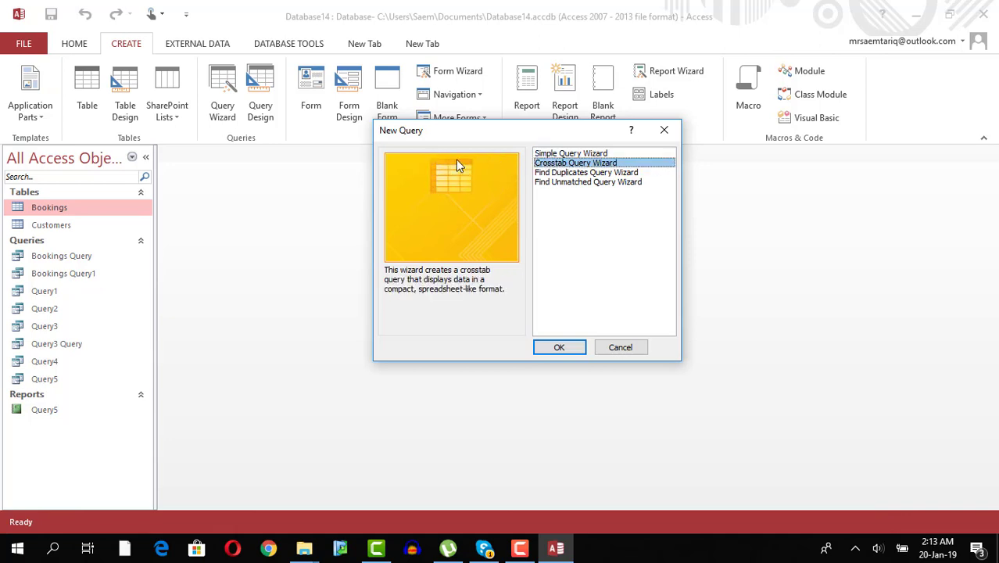
click(560, 350)
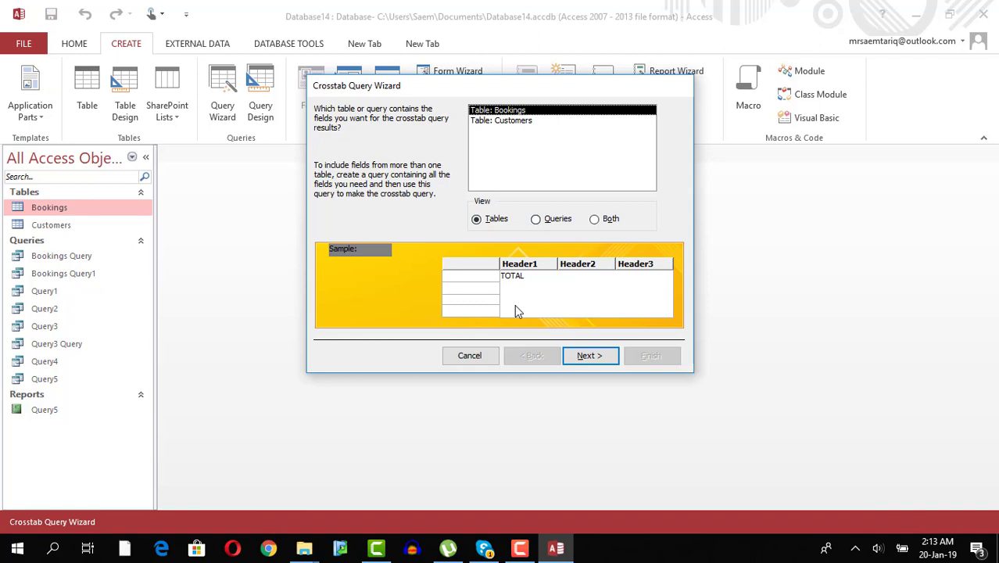
click(584, 356)
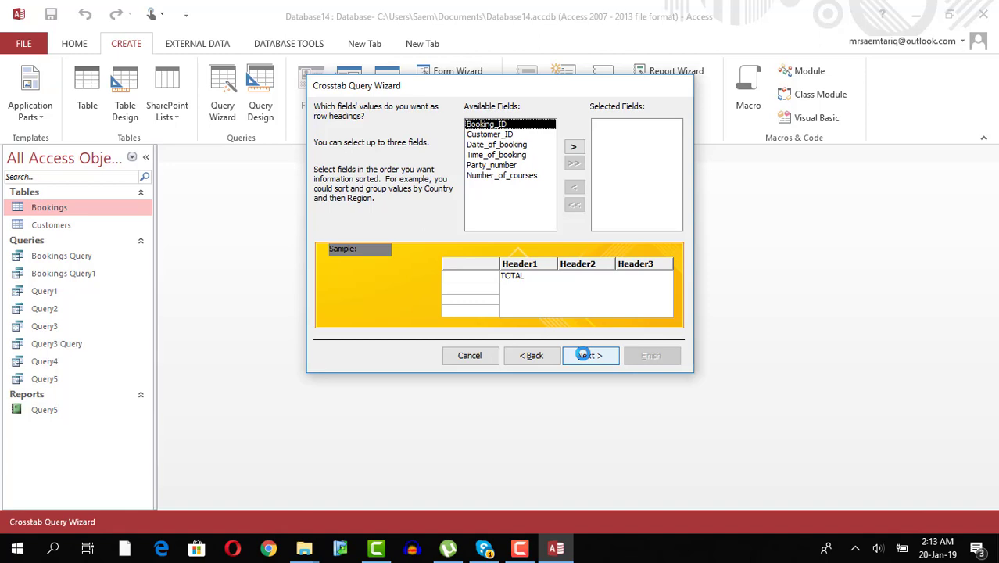
- Set Customer_ID as the crosstab's row heading and Party_number as its column heading
click(507, 134)
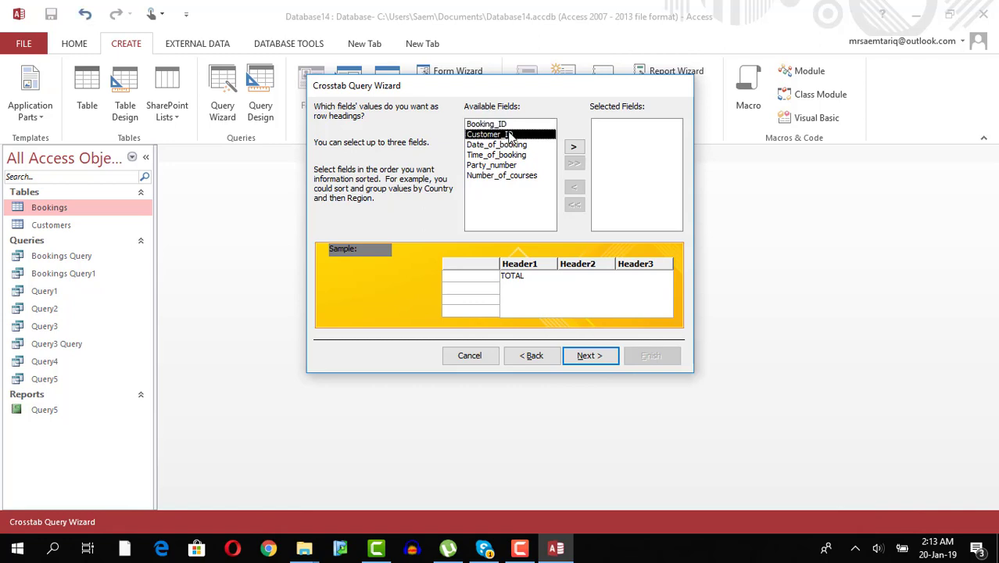
click(573, 148)
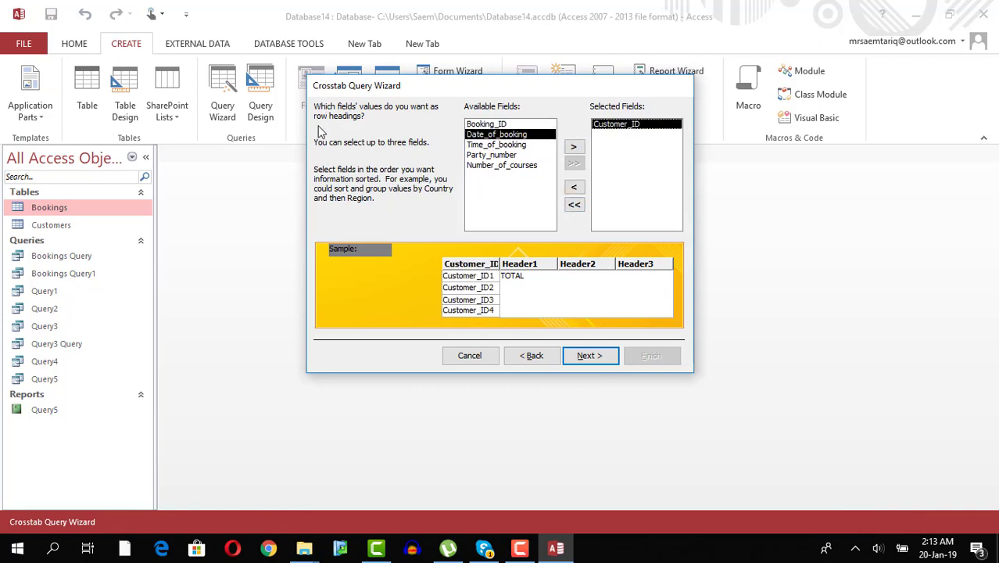
click(586, 355)
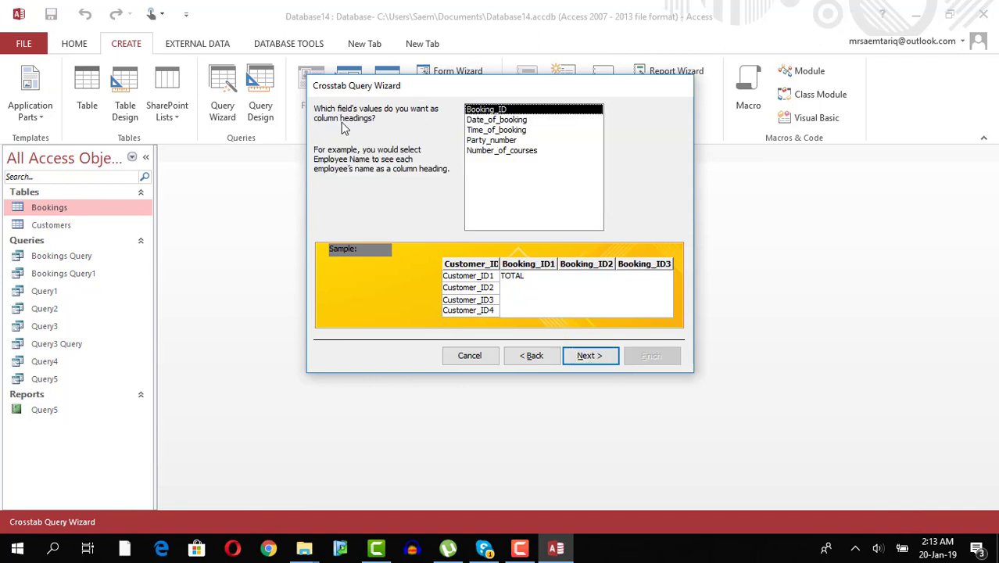
click(511, 130)
click(512, 140)
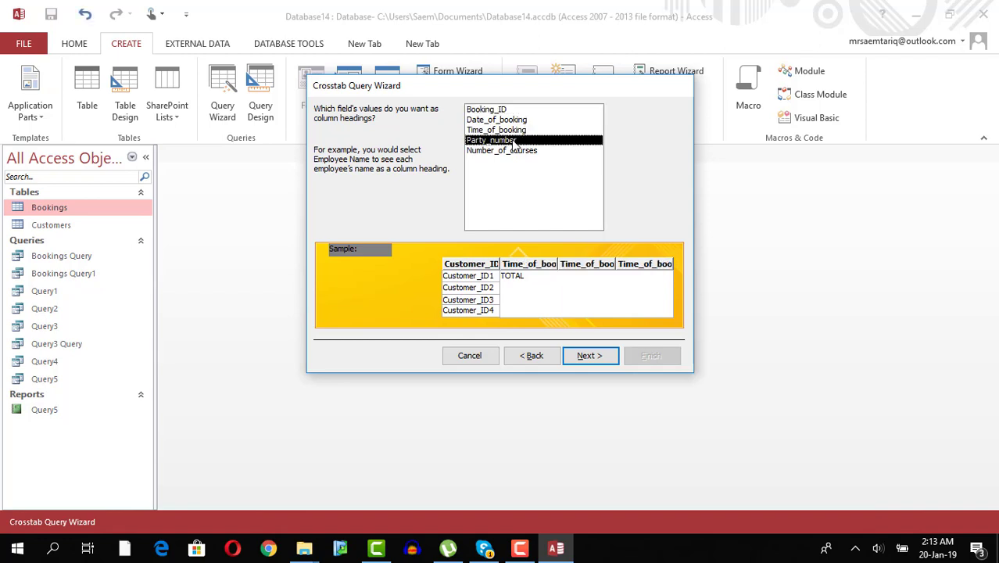
click(578, 356)
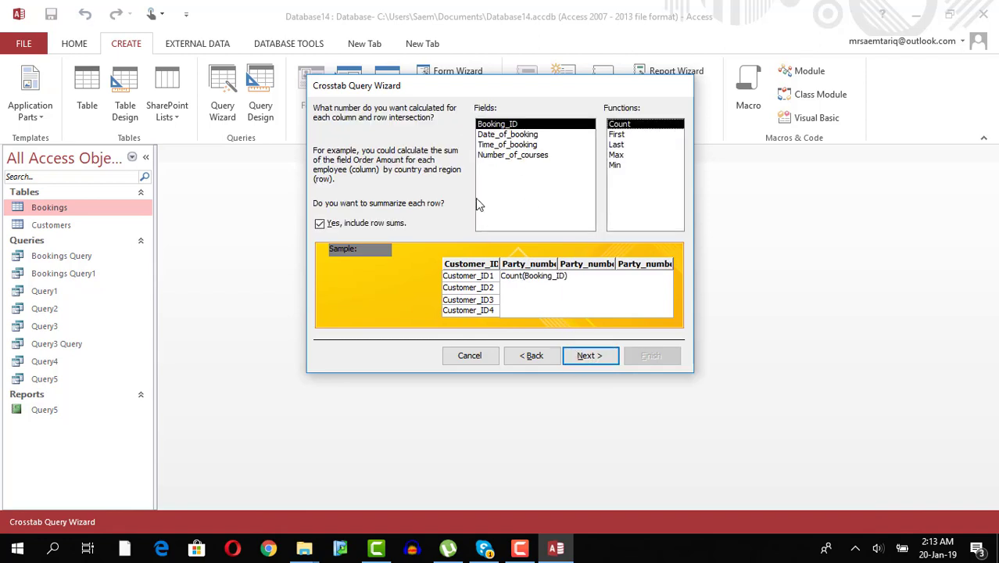
- Calculate the Count of Number_of_courses with row sums included, and finish the crosstab query
click(536, 155)
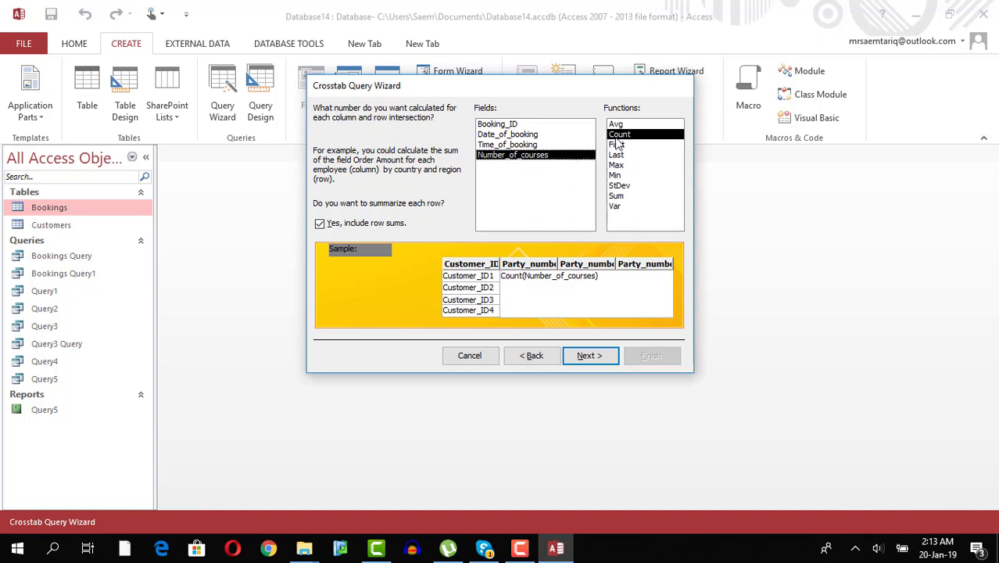
click(585, 355)
click(648, 356)
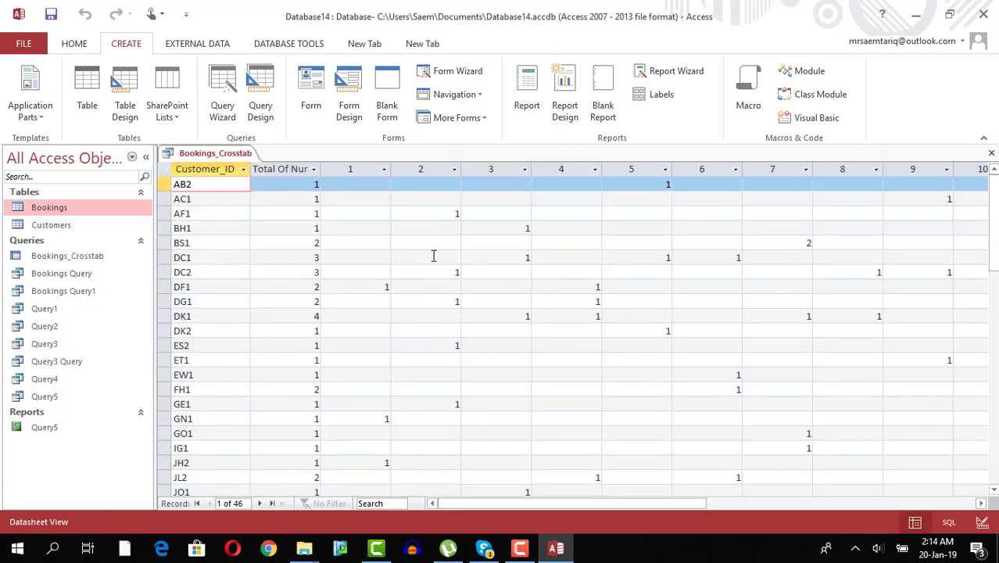
- Hide the crosstab column that holds the total of Number_of_courses
click(811, 242)
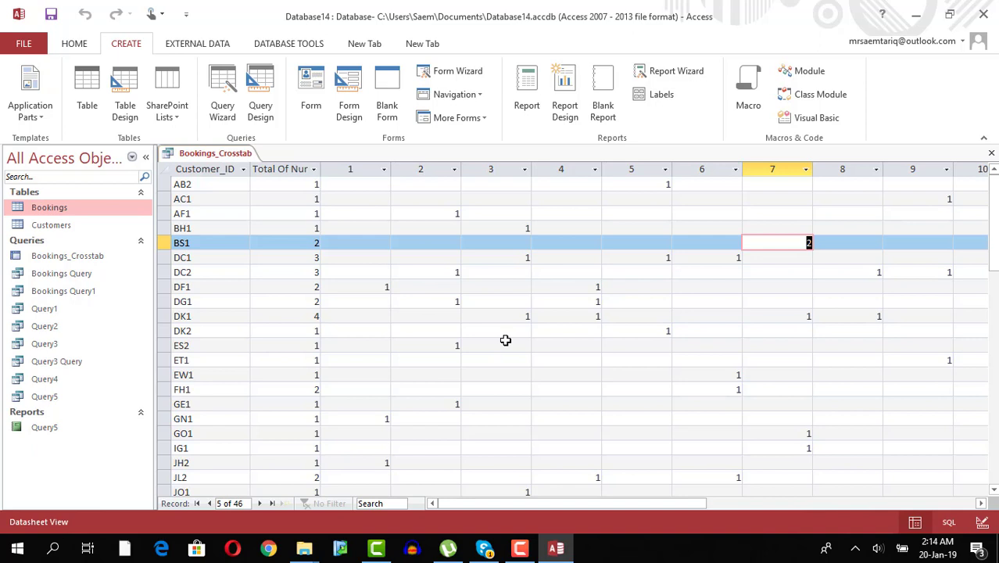
click(289, 169)
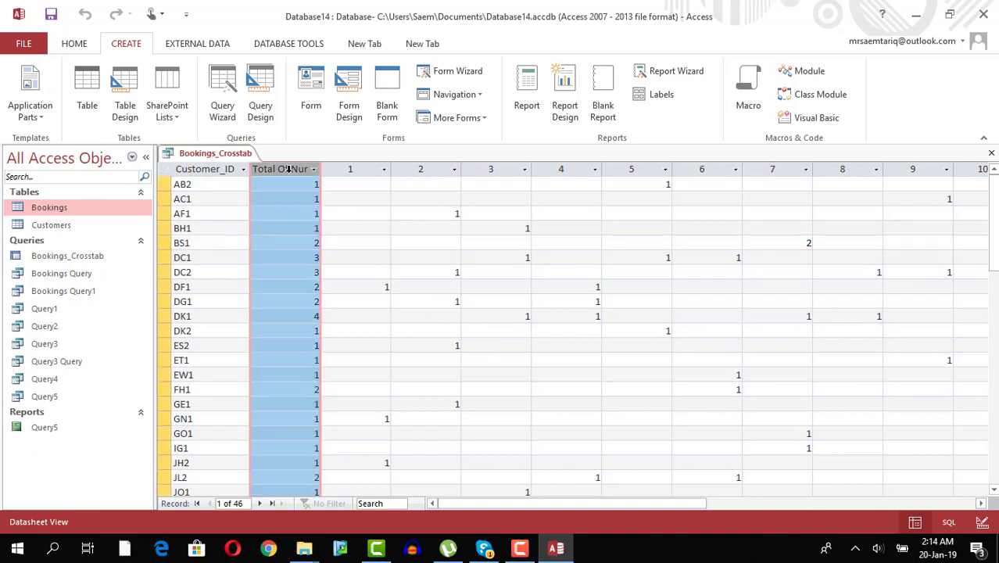
right_click(288, 169)
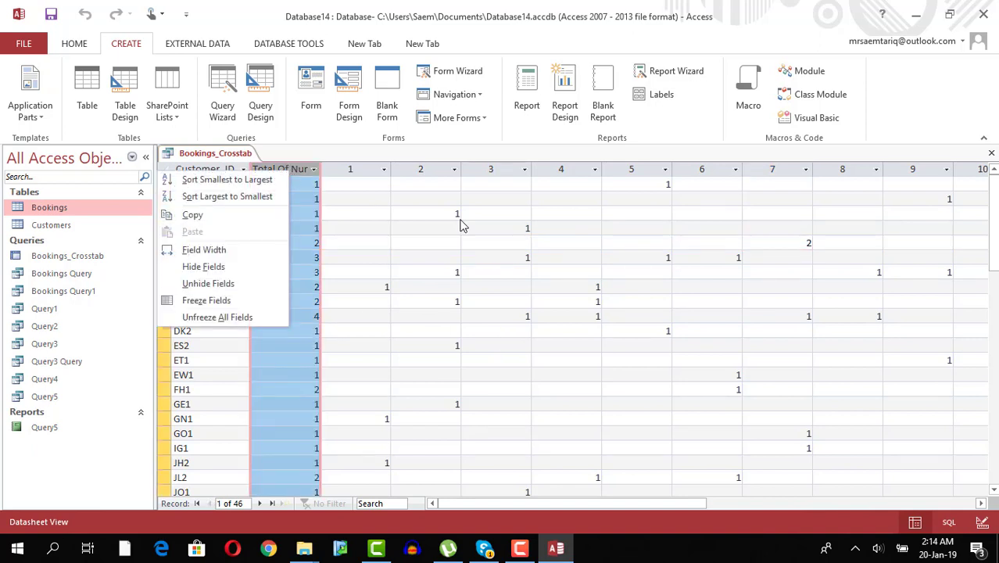
click(667, 258)
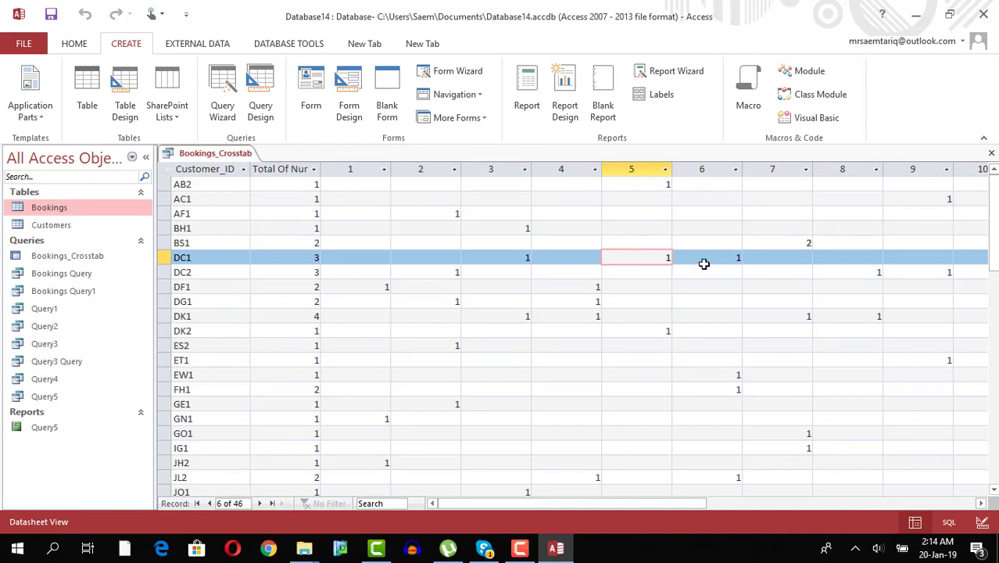
click(280, 169)
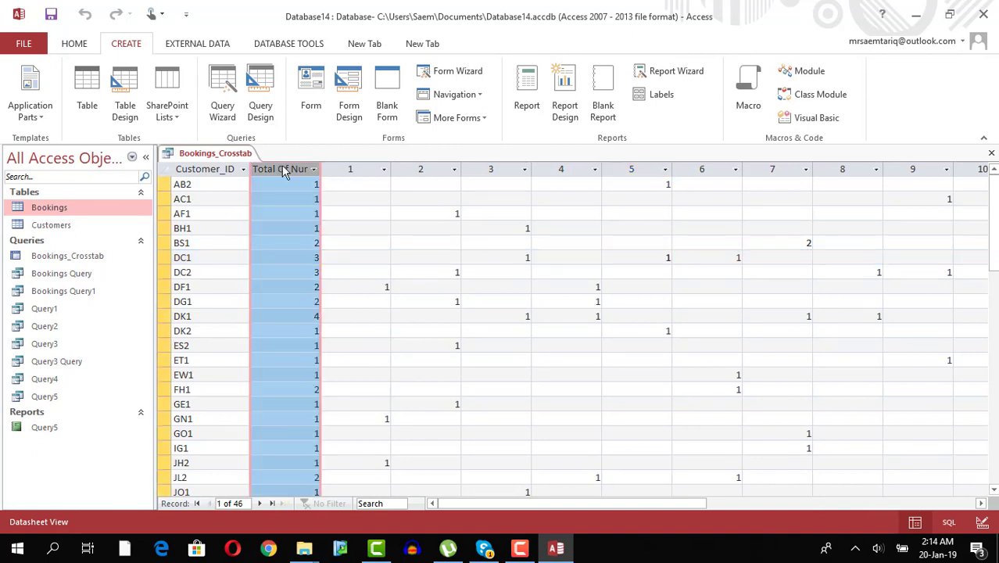
right_click(284, 170)
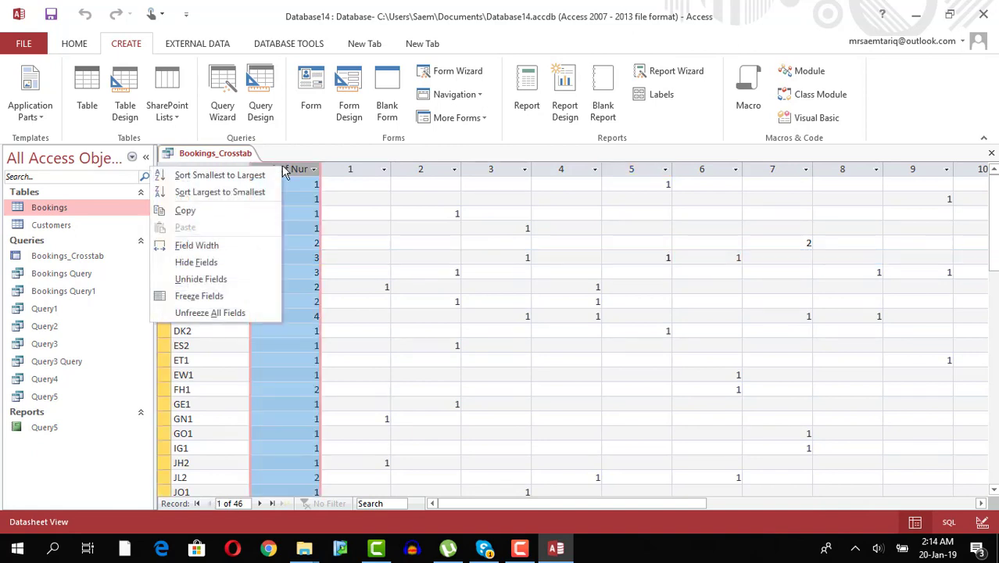
click(219, 262)
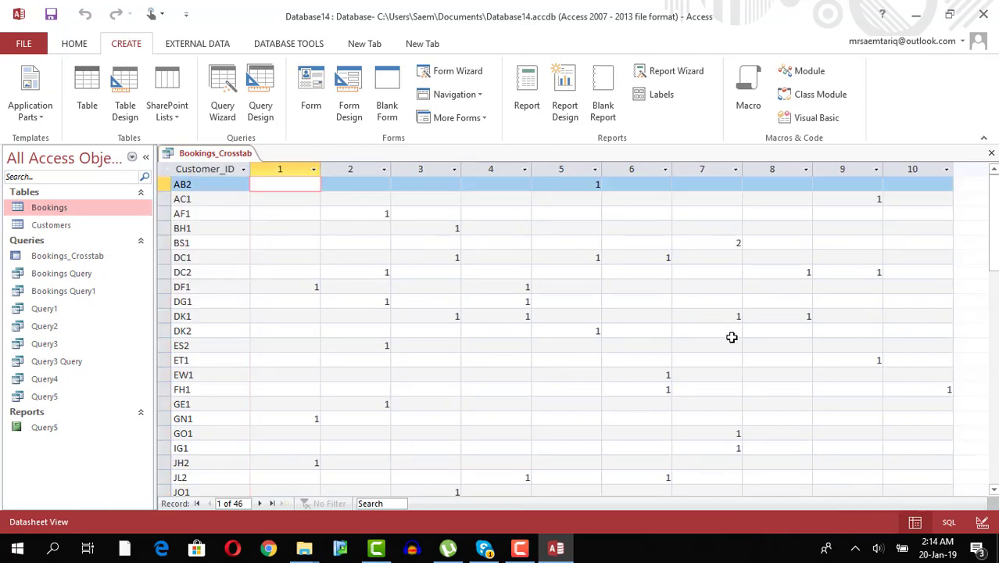
- Look through the crosstab, select its Customer_ID column, and close the query without saving the layout changes
scroll(580, 359, down, 3)
scroll(579, 359, up, 3)
click(206, 167)
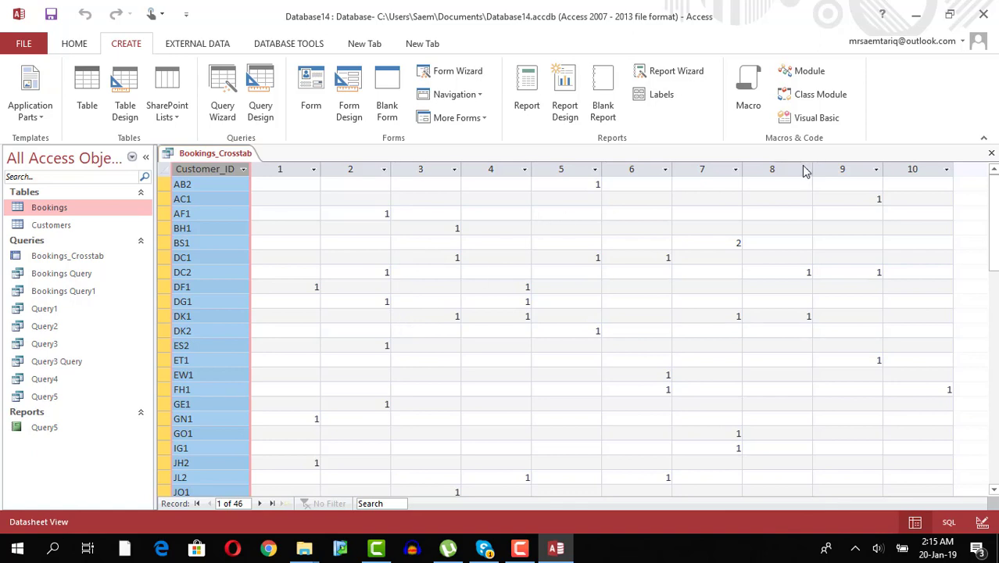
click(992, 152)
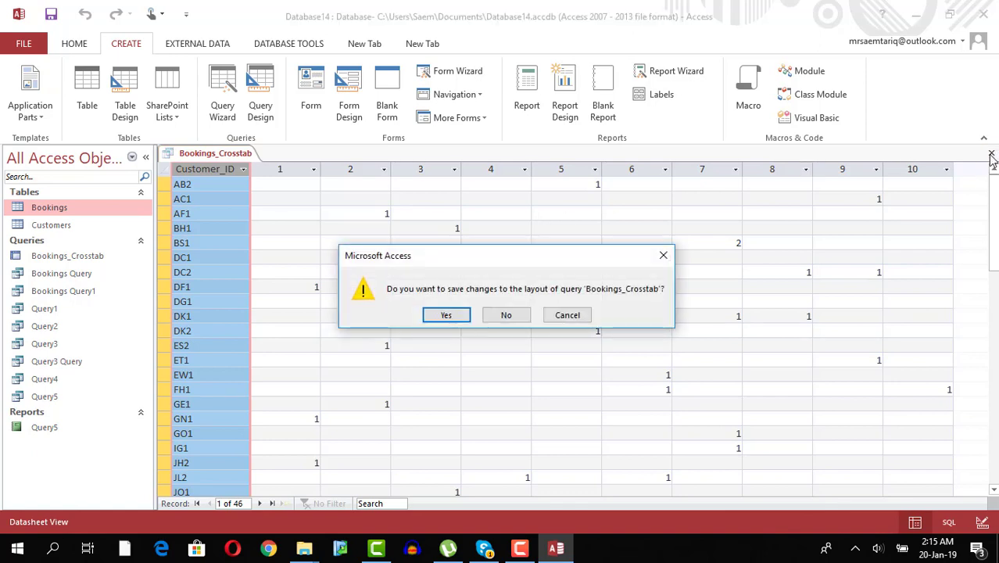
click(525, 317)
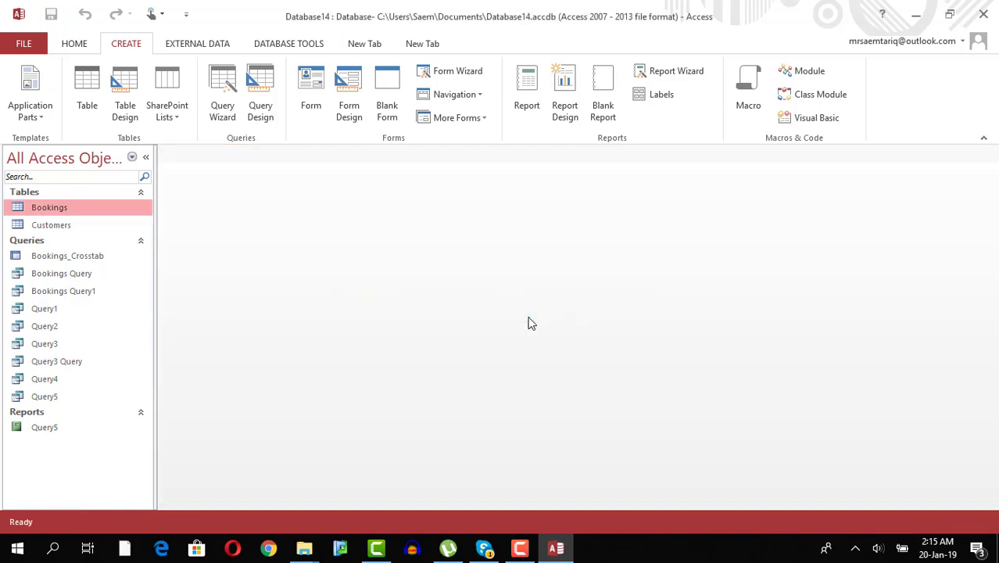
click(210, 101)
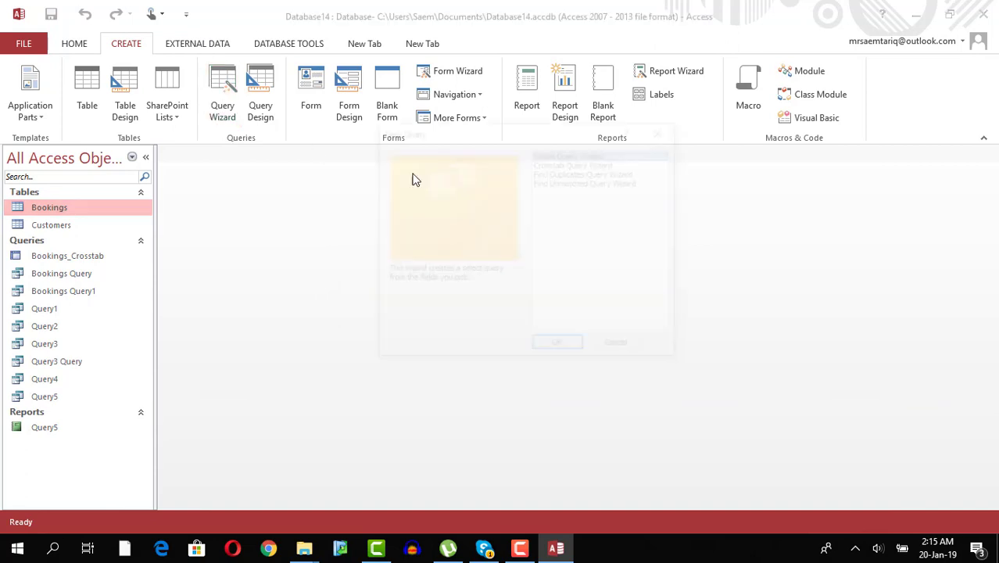
click(579, 173)
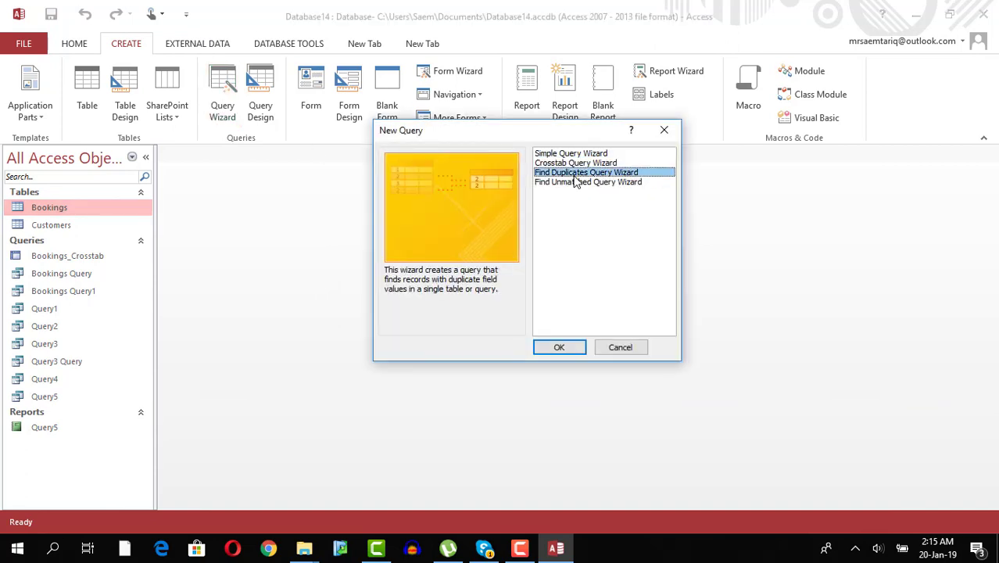
click(622, 348)
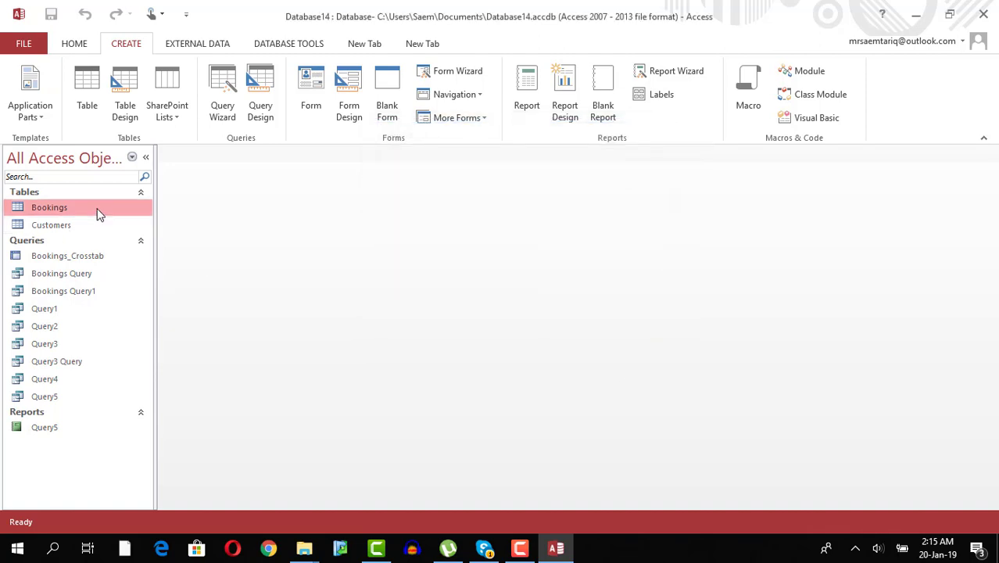
- Open the Bookings table, sort it by Customer_ID in ascending order, and check the first customer entries
double_click(97, 212)
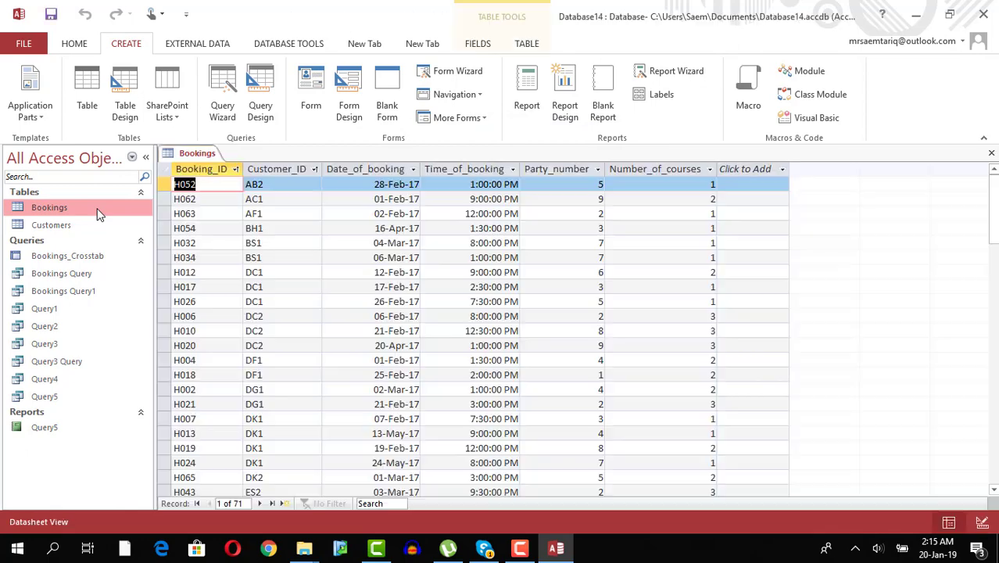
click(275, 168)
click(76, 44)
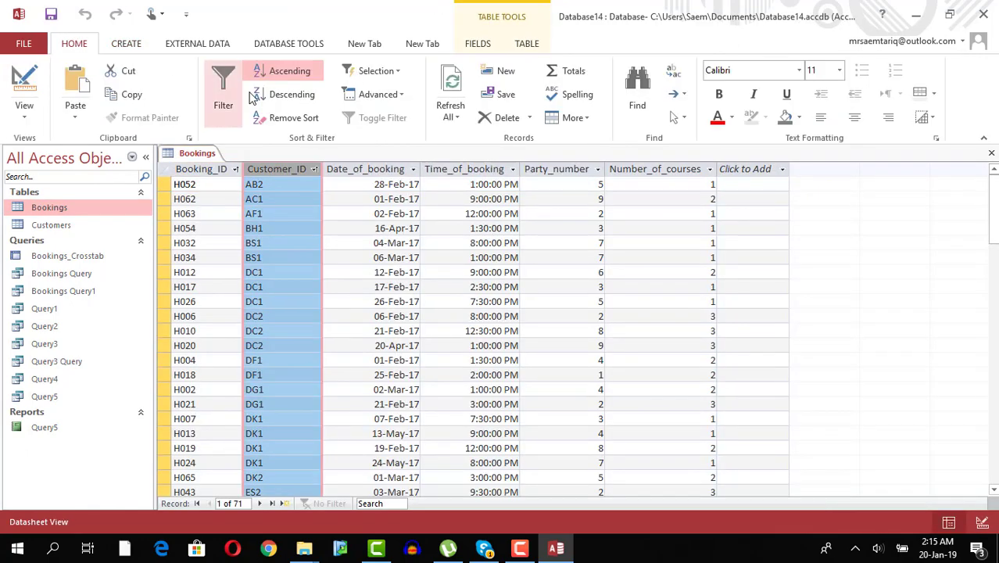
click(295, 72)
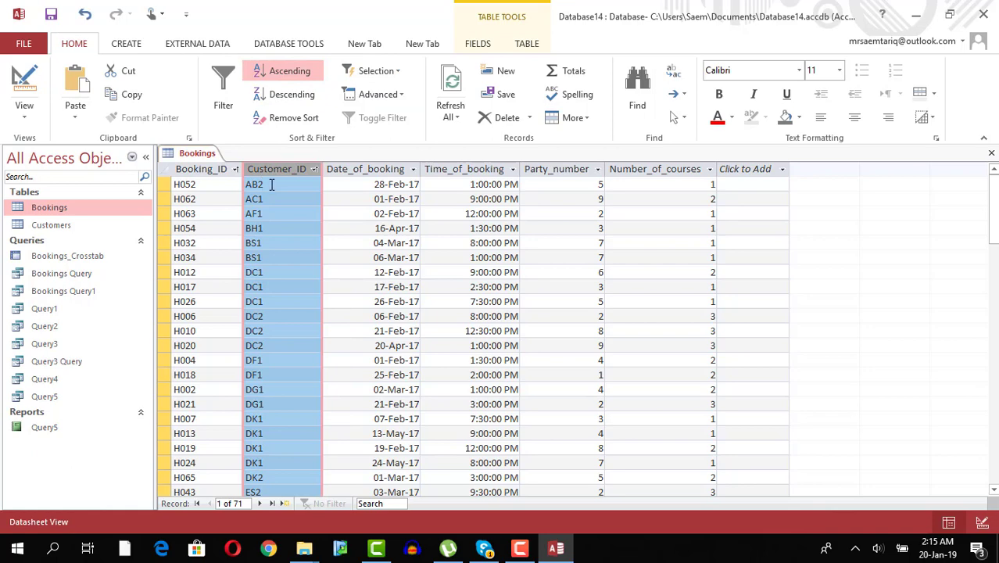
click(240, 184)
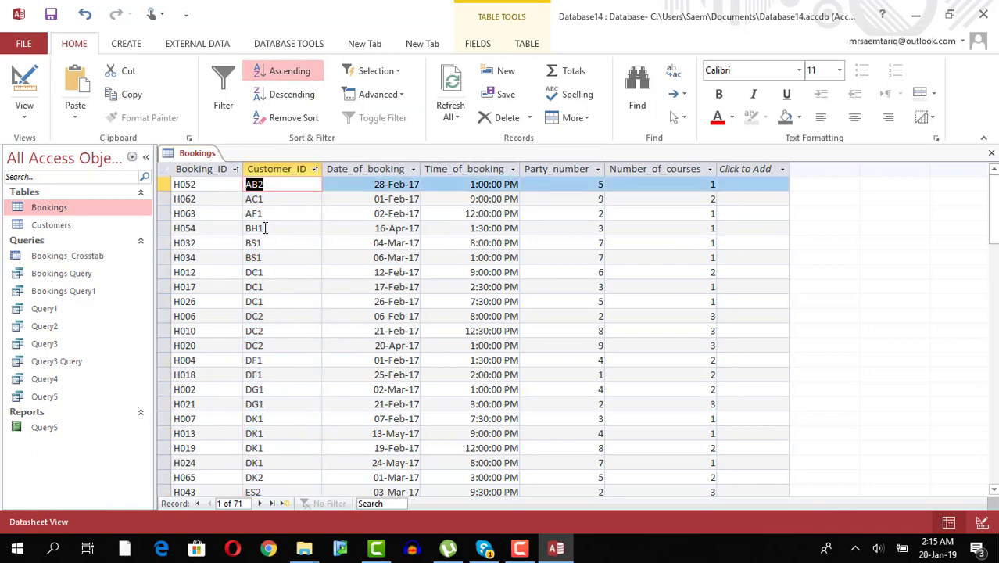
click(241, 230)
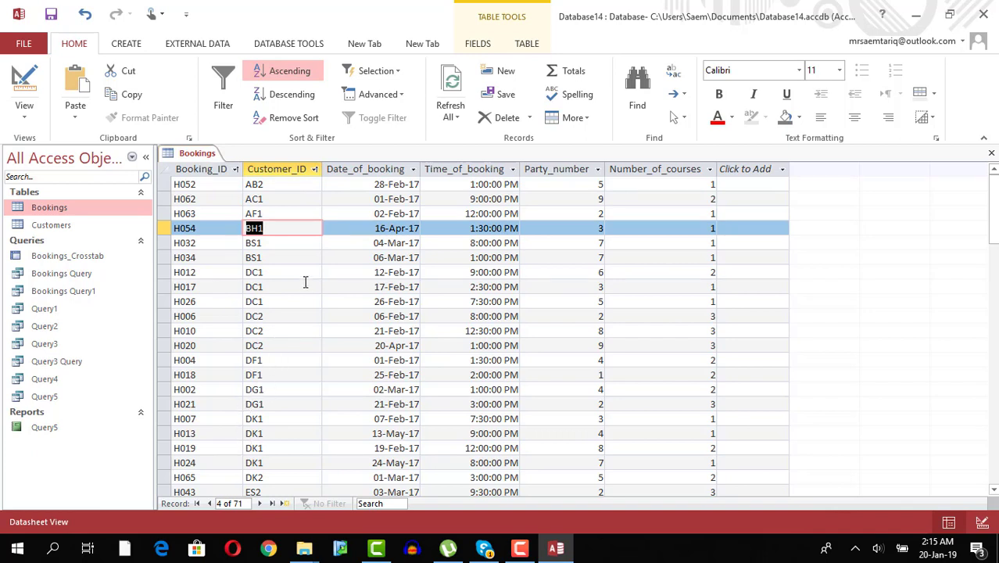
- Start the Find Duplicates Query Wizard and use the Bookings table as its source
click(125, 43)
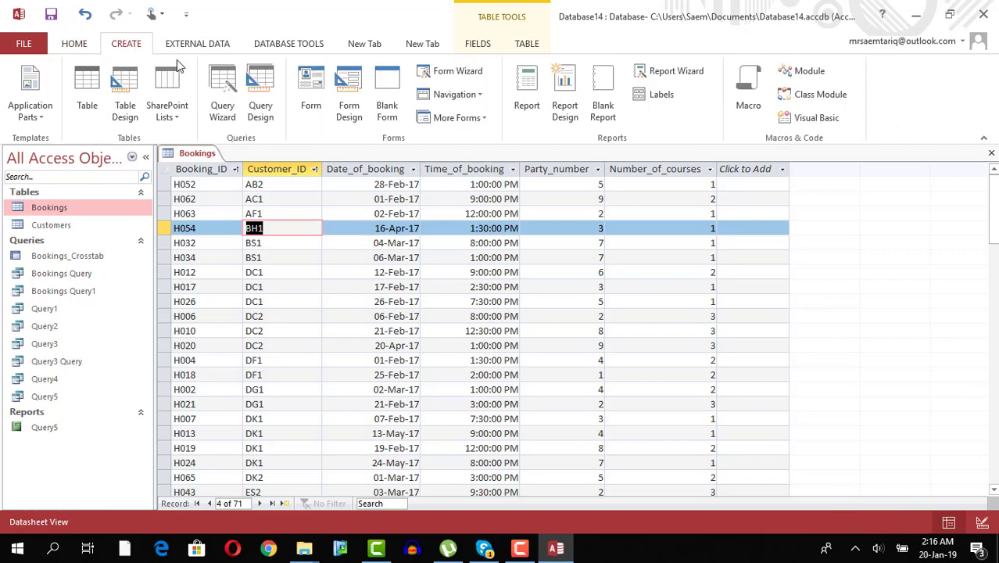
click(222, 92)
key(Return)
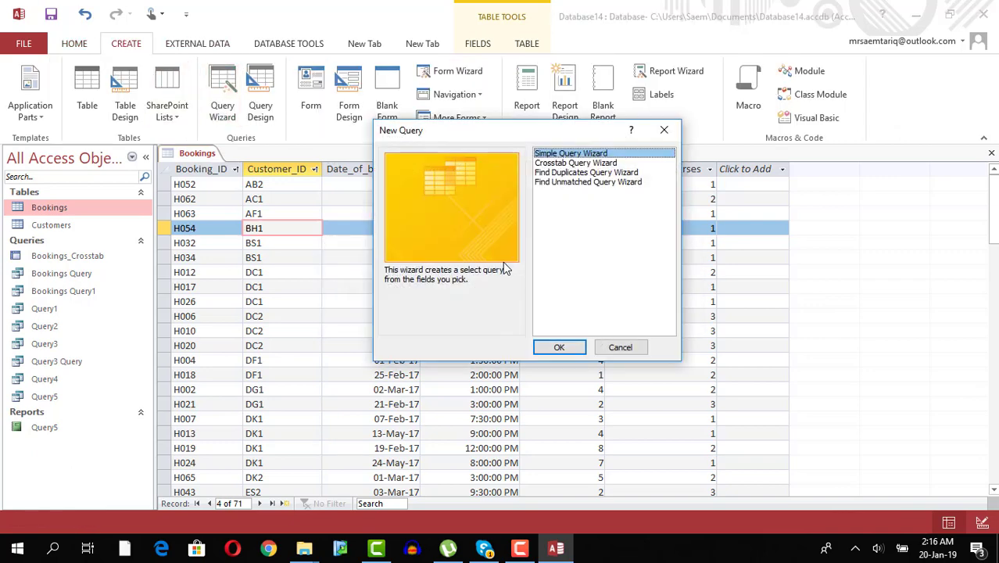
click(570, 172)
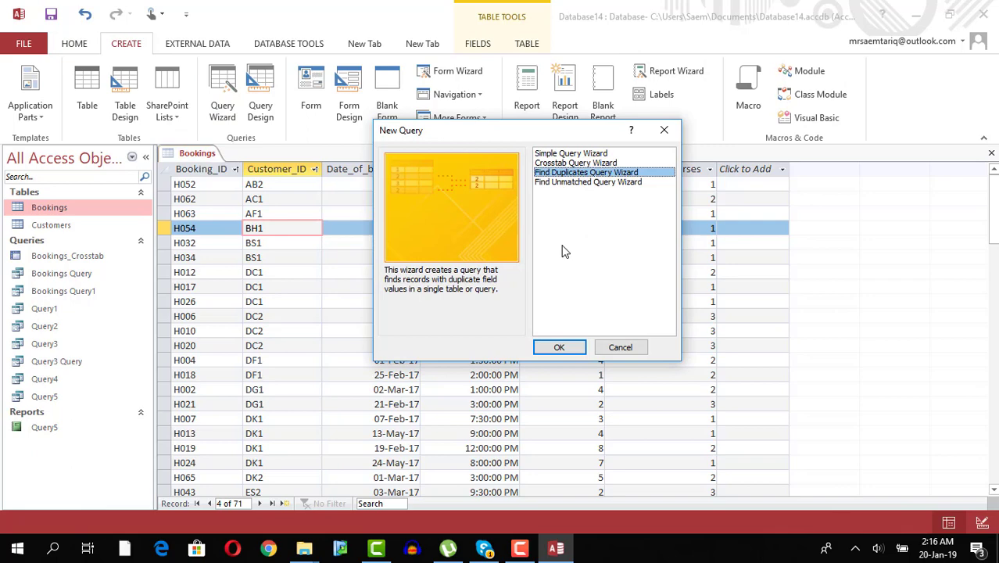
click(560, 346)
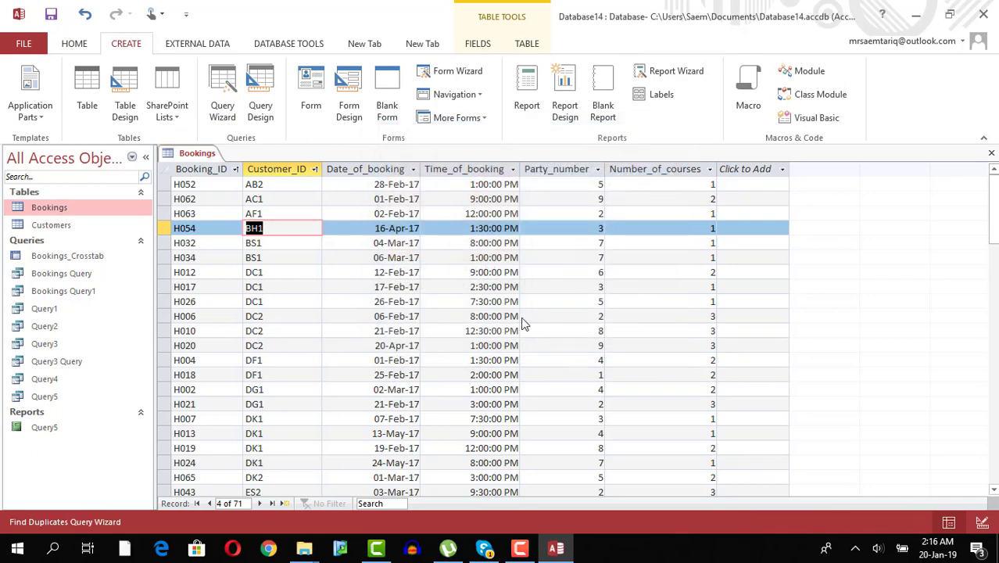
click(588, 332)
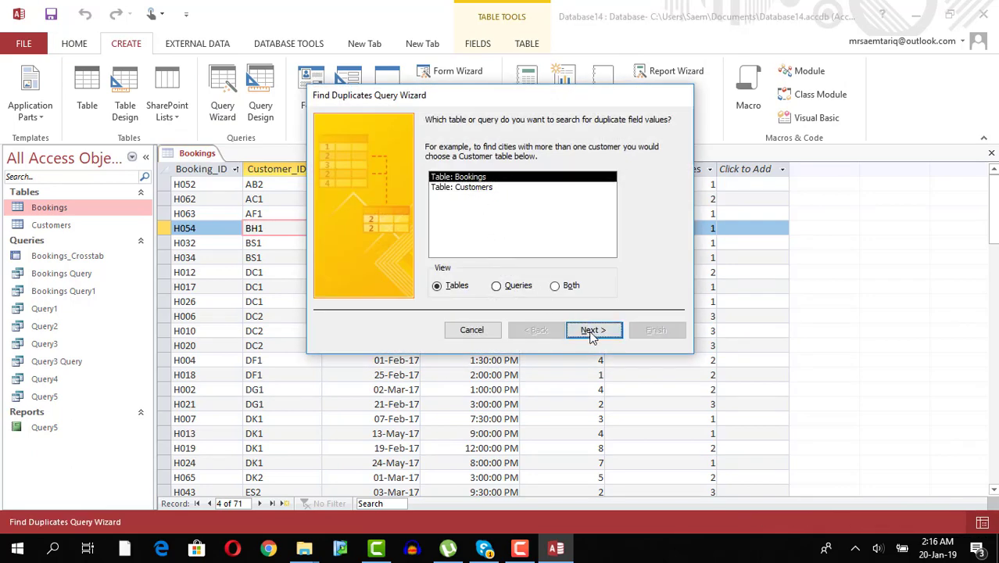
- Set Customer_ID as the duplicate-value field, include all remaining fields as additional query fields, and finish the query
click(461, 194)
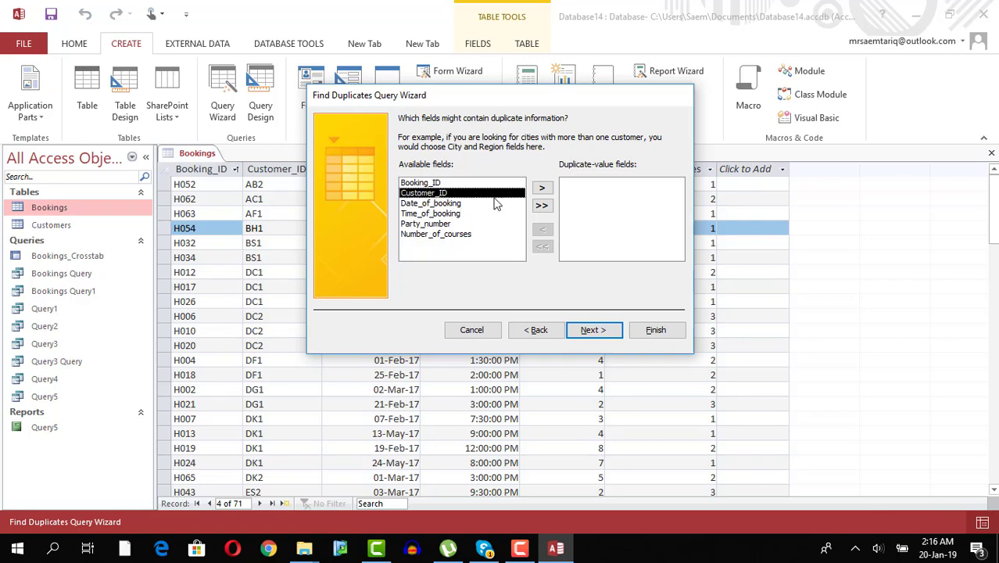
click(541, 188)
click(608, 329)
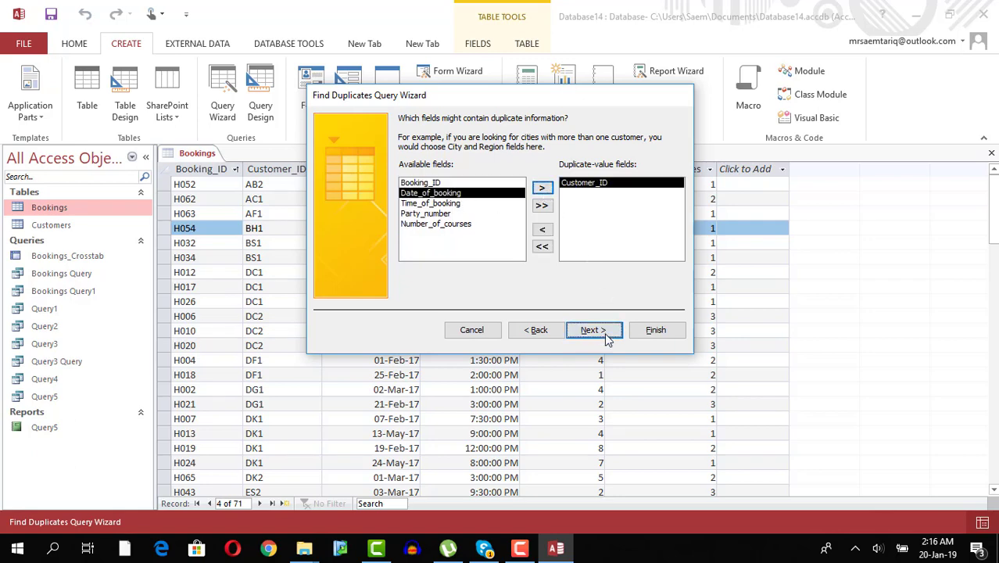
click(541, 218)
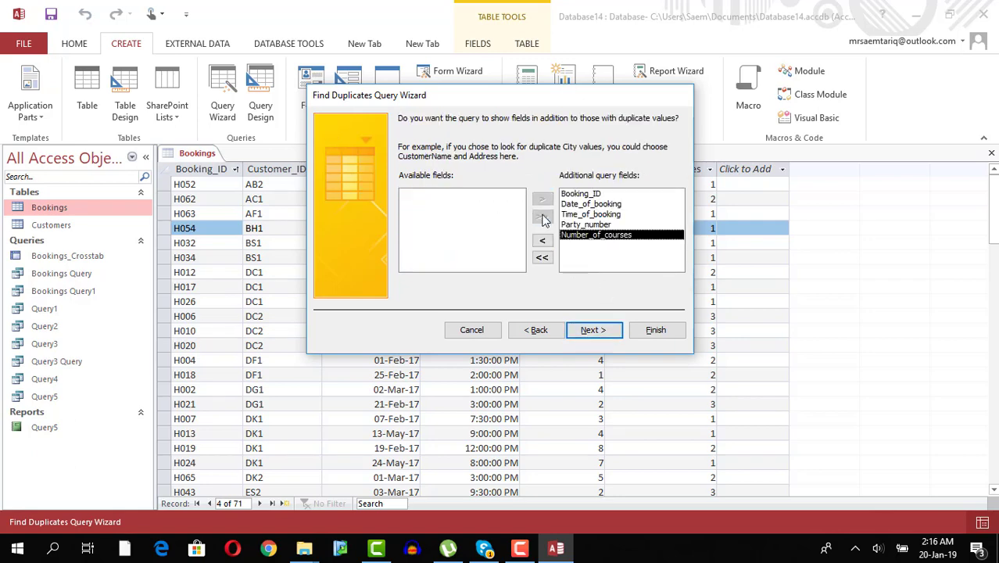
click(591, 331)
click(648, 329)
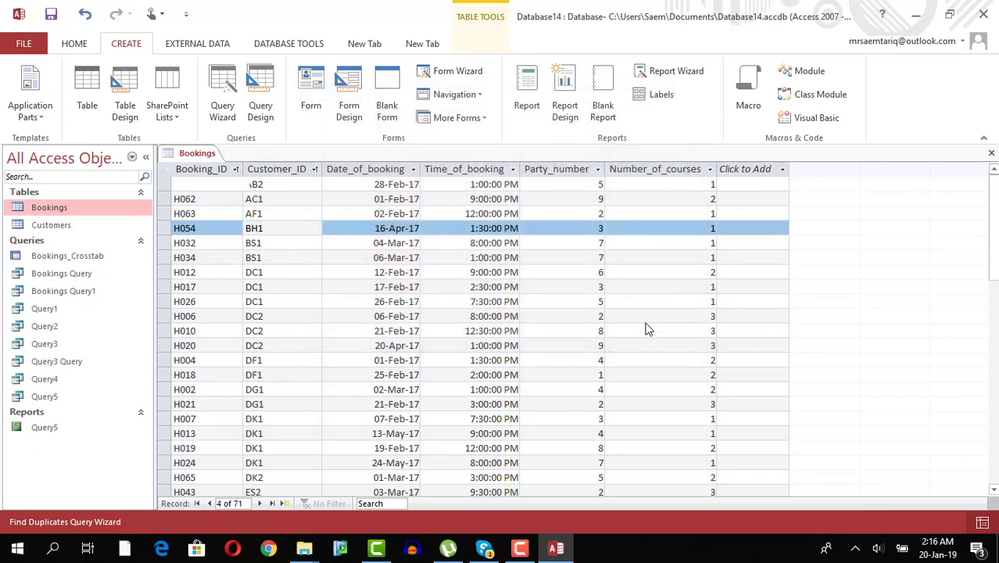
- Examine the repeated Customer_ID values through all records of the duplicates query, and close the query
click(213, 170)
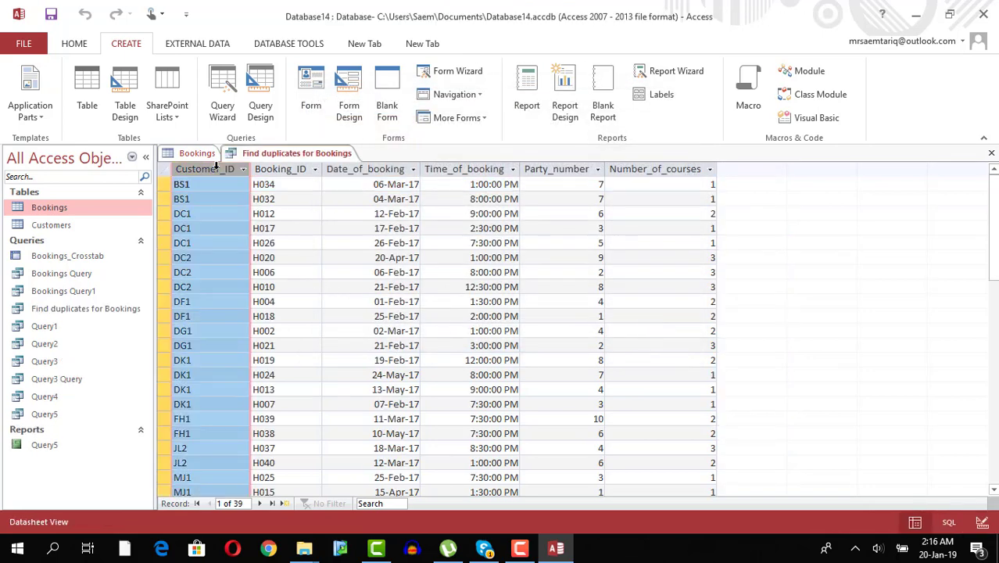
scroll(218, 431, down, 4)
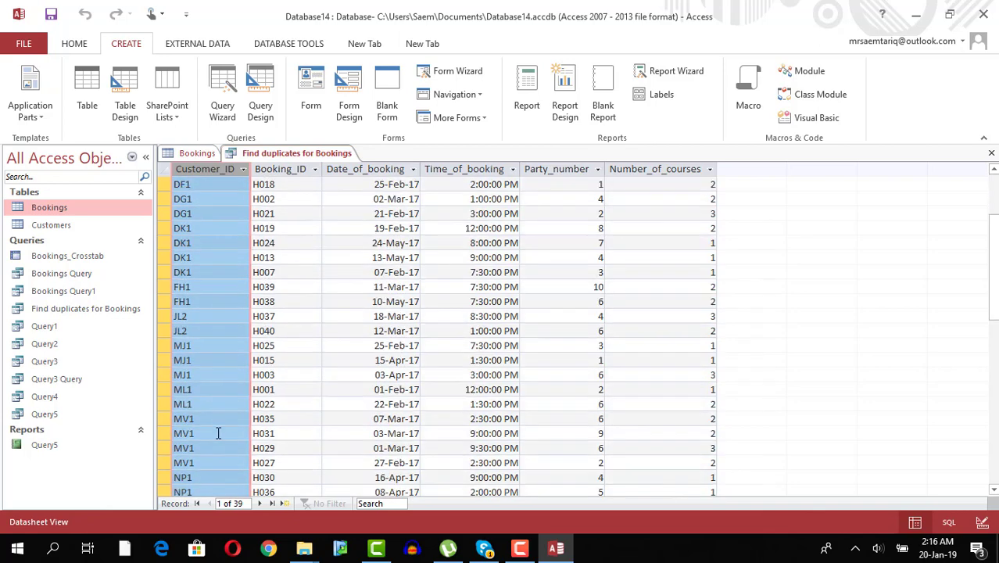
scroll(219, 430, up, 4)
scroll(186, 273, down, 10)
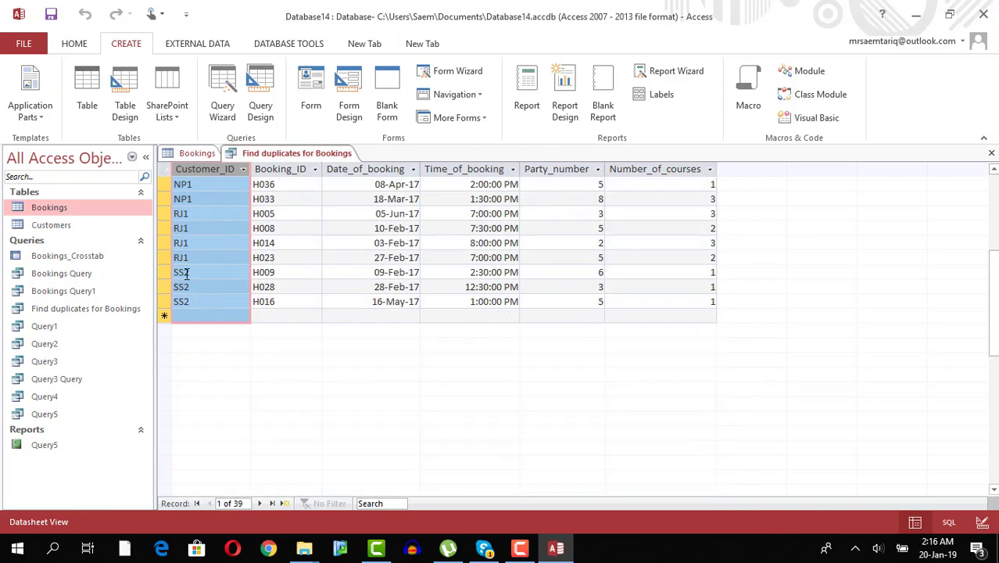
scroll(186, 273, up, 10)
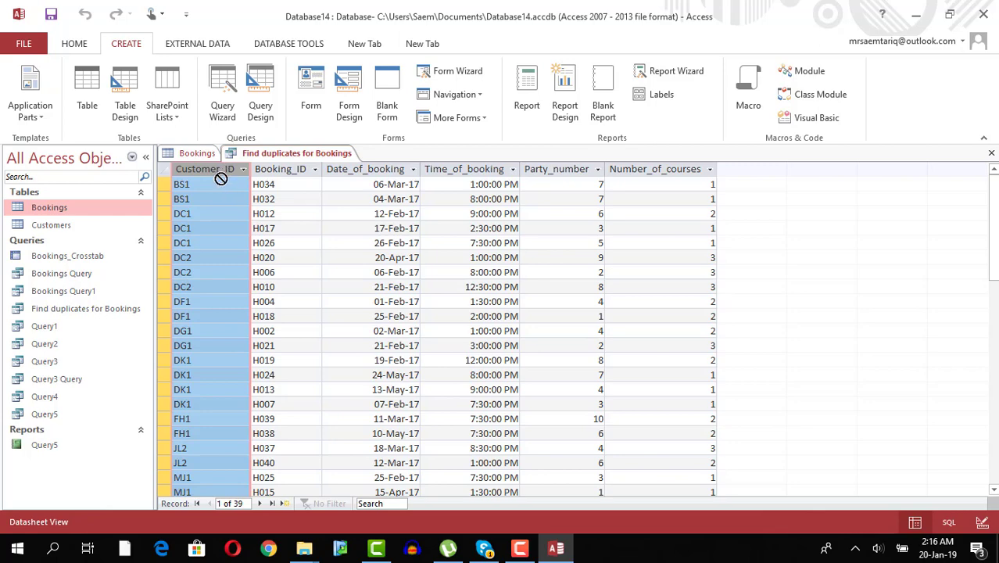
shift+click(270, 169)
click(233, 171)
click(991, 152)
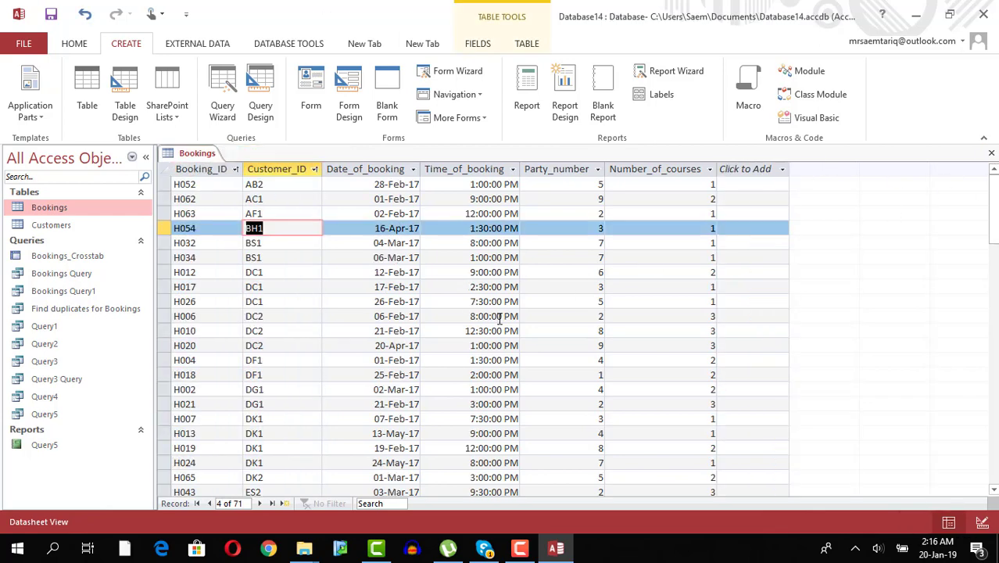
- Close the Bookings table, and open the Customers table for a brief look before closing it
click(988, 153)
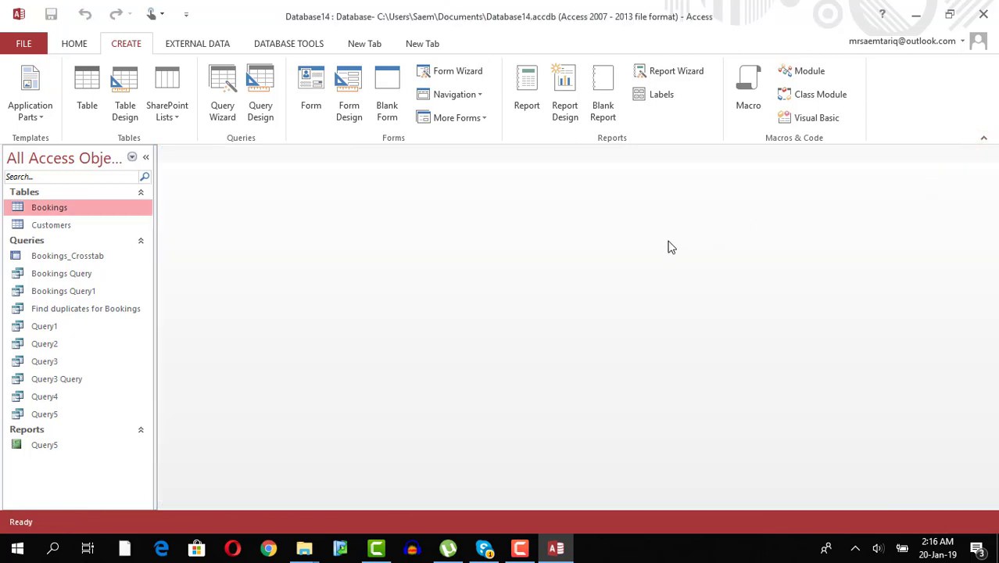
double_click(61, 224)
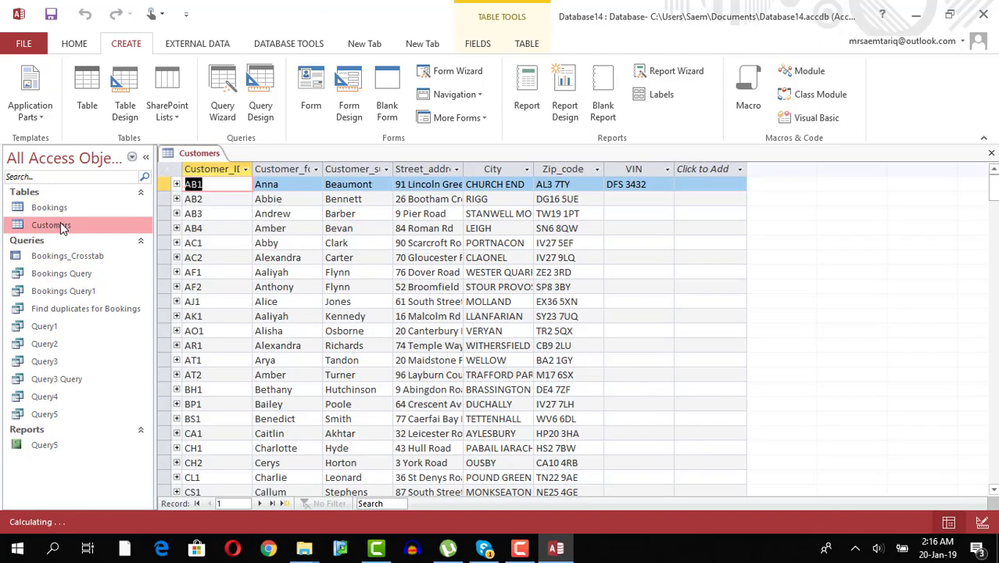
click(990, 153)
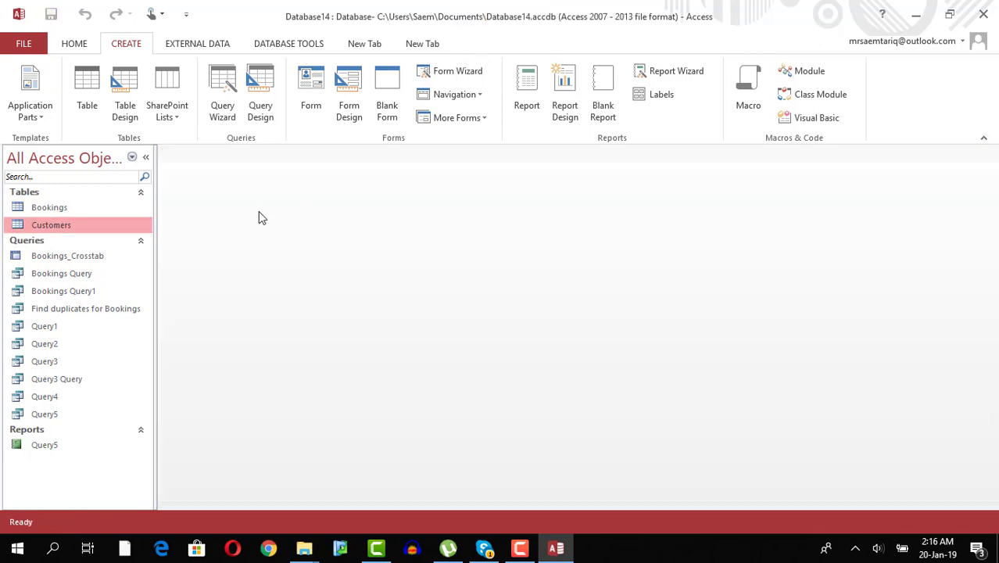
- View the Bookings table briefly and close it, and delete all saved queries from Bookings_Crosstab through Query5
double_click(143, 209)
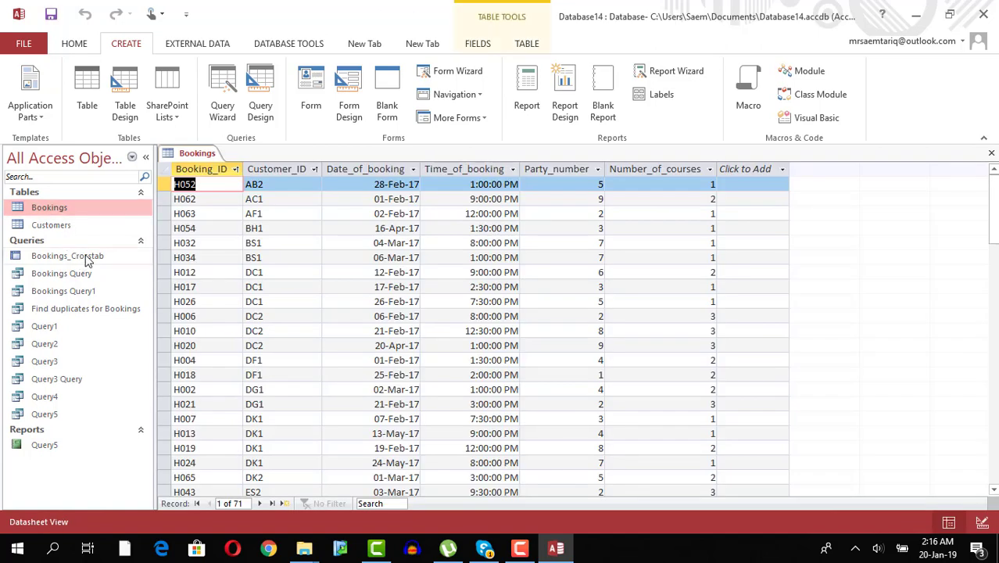
click(992, 154)
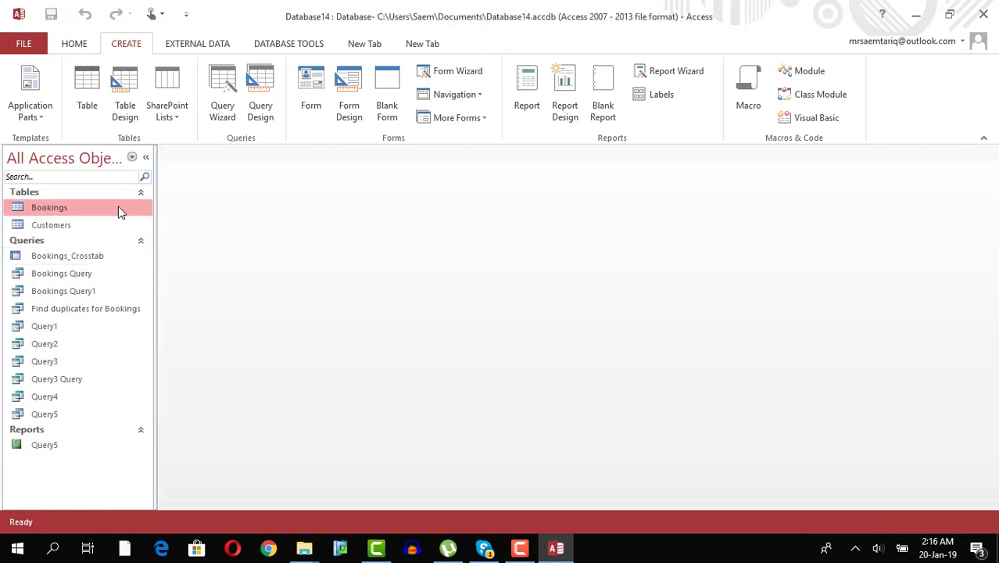
click(67, 261)
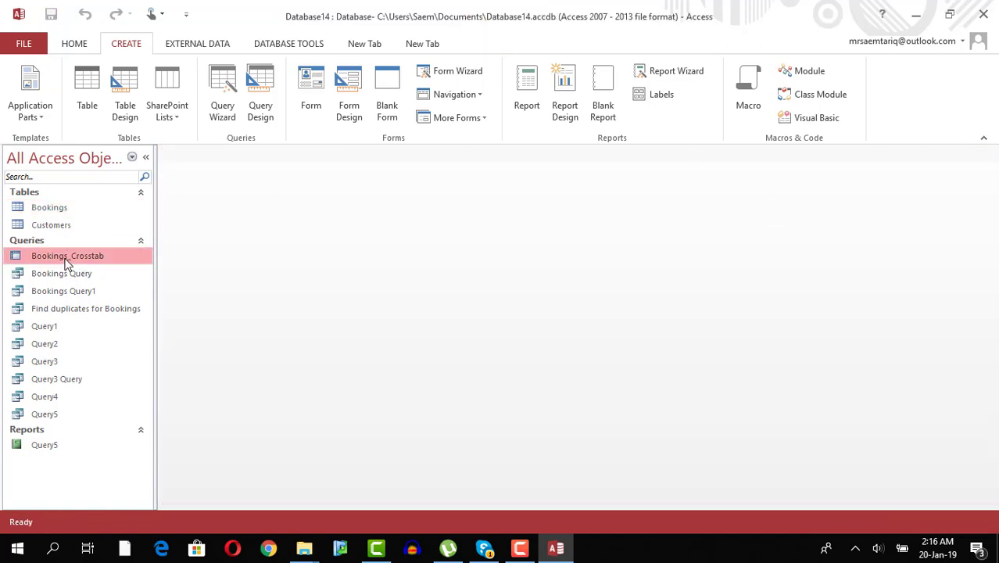
shift+click(63, 416)
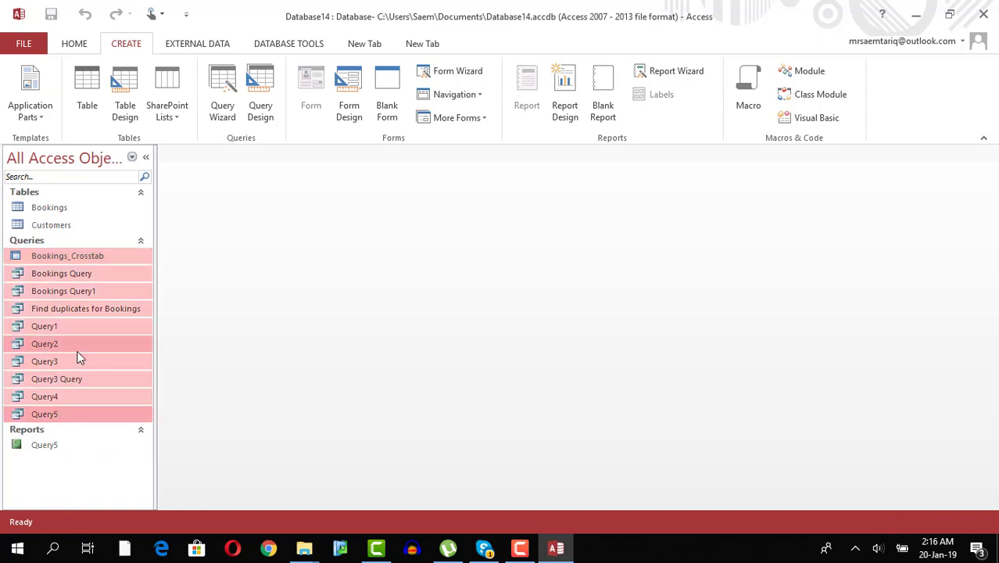
key(Delete)
click(492, 317)
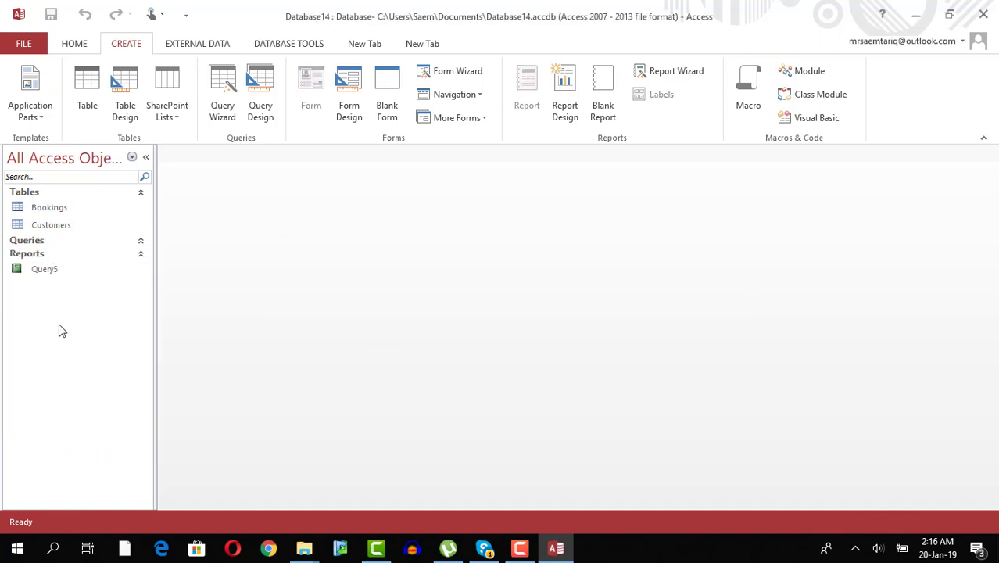
- Duplicate the Bookings table within the database as Copy Of Bookings
click(72, 209)
right_click(72, 208)
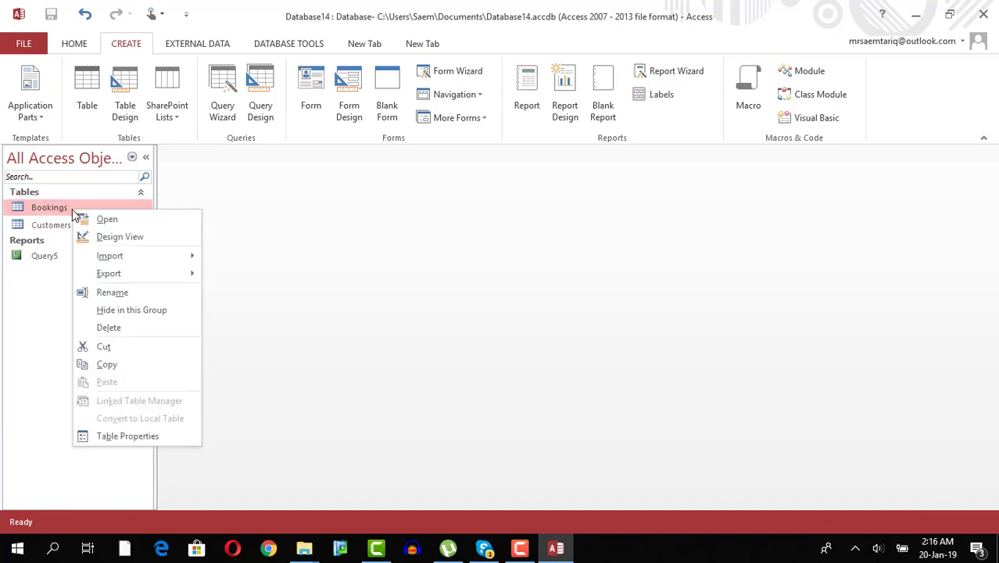
click(106, 364)
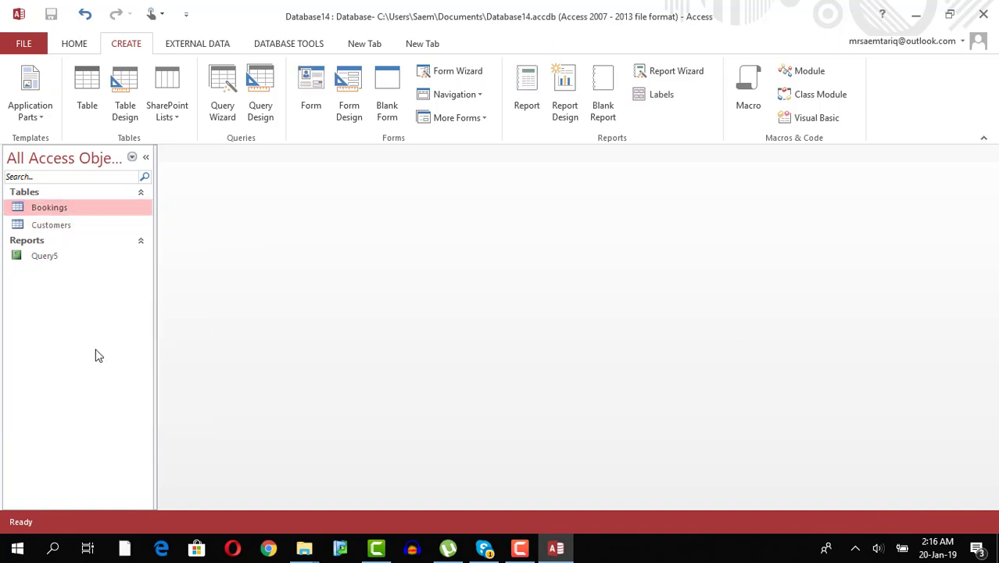
right_click(100, 194)
click(132, 382)
click(590, 165)
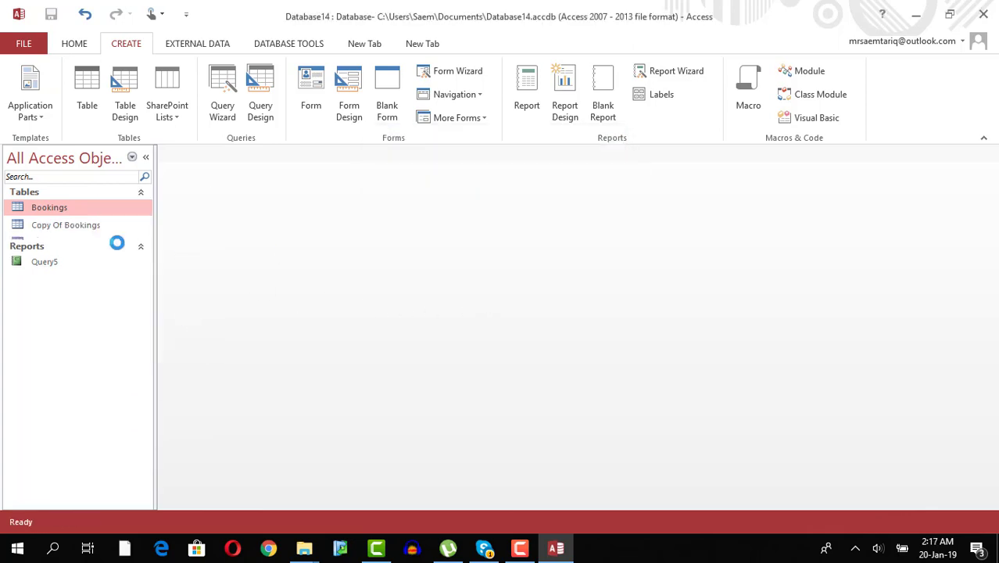
- In the Copy Of Bookings table, append 11, 222 and 333 to the Customer_ID values of records 1, 6 and 10 respectively
double_click(109, 226)
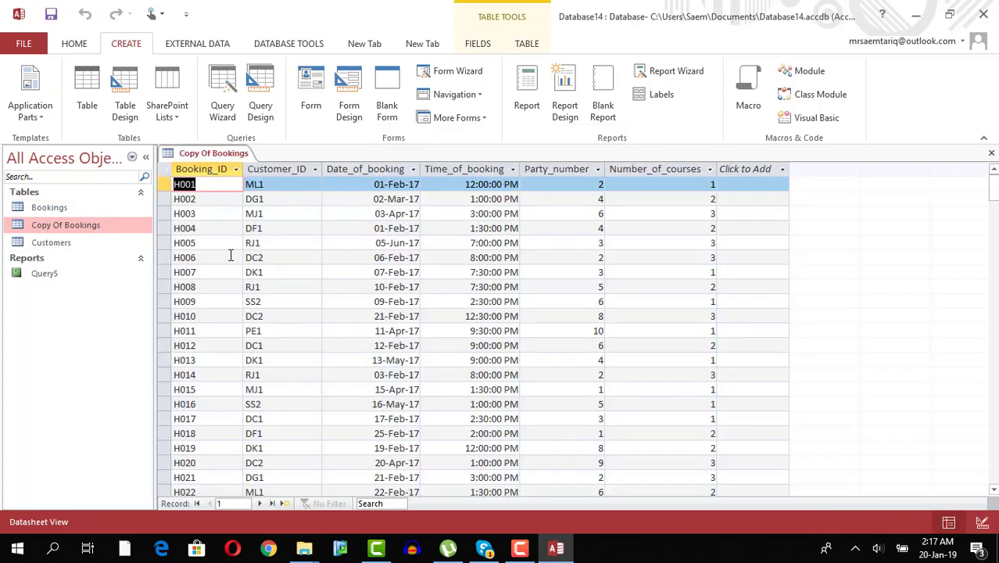
click(293, 168)
click(287, 196)
click(282, 181)
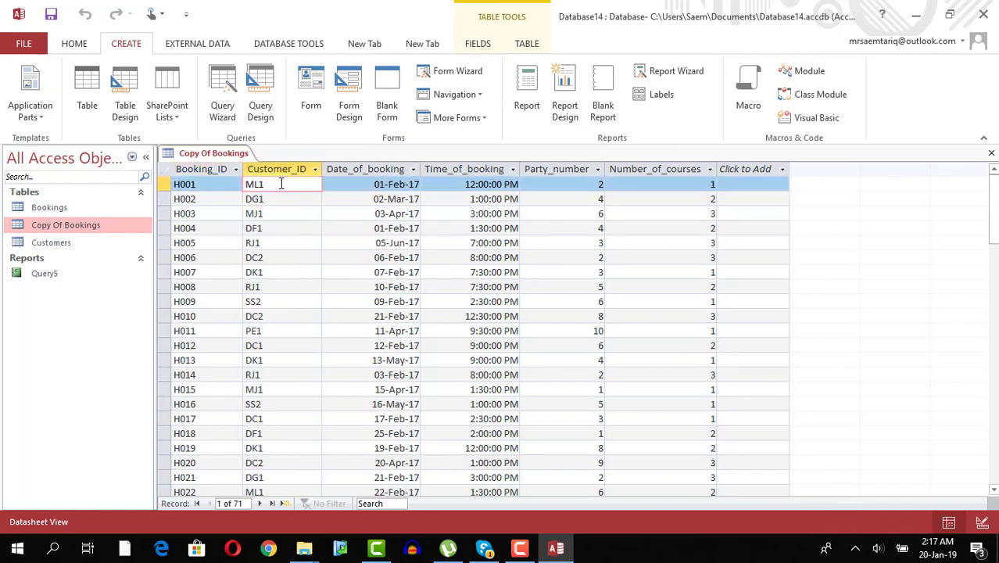
text(11)
click(272, 257)
text(222)
click(273, 315)
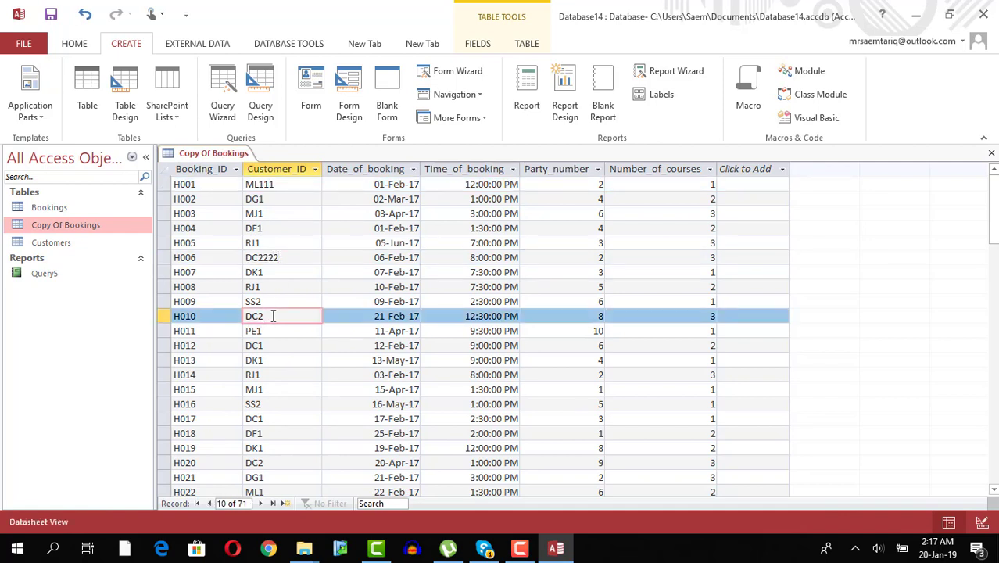
text(333)
- Save the edited Copy Of Bookings table and close it
click(281, 344)
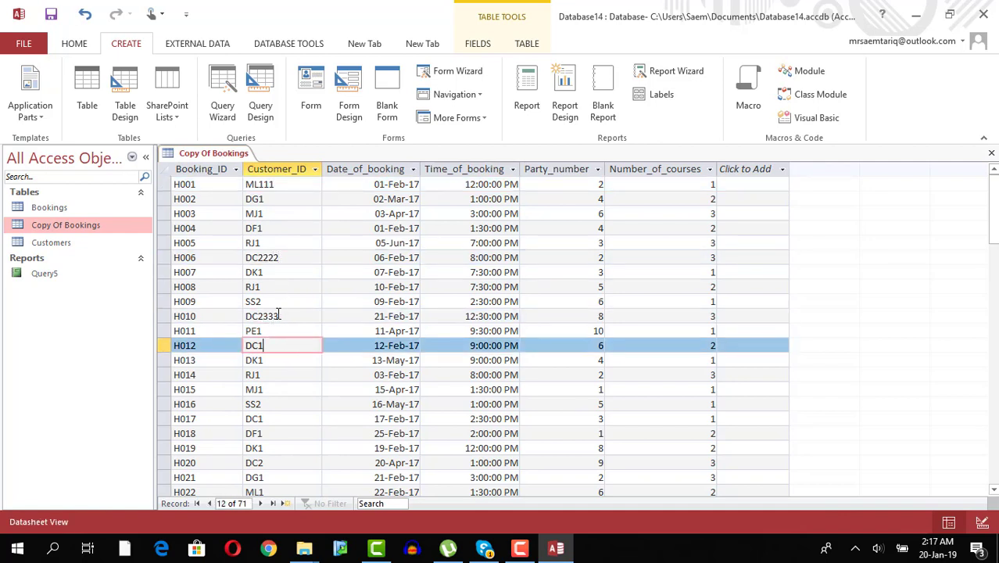
double_click(277, 316)
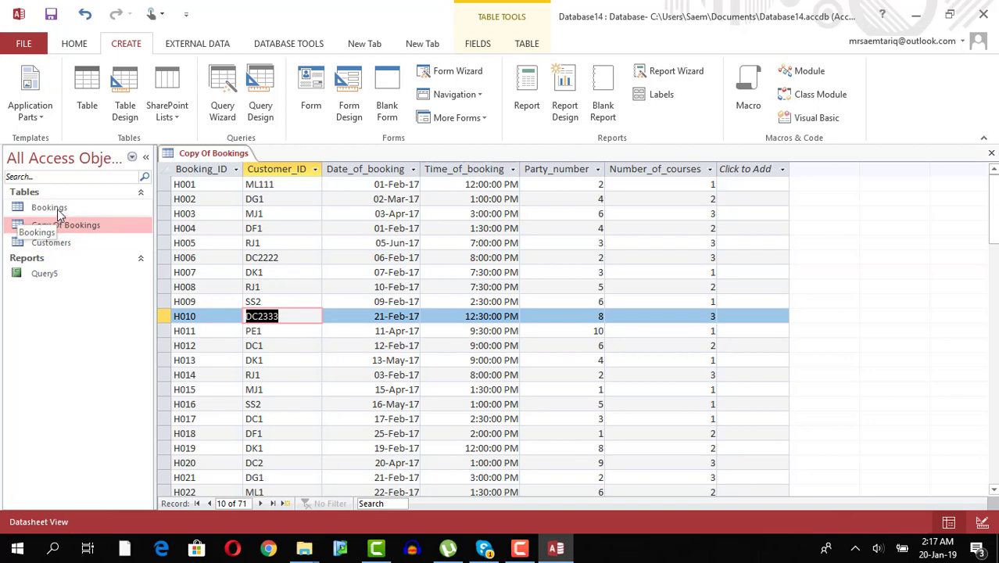
click(51, 16)
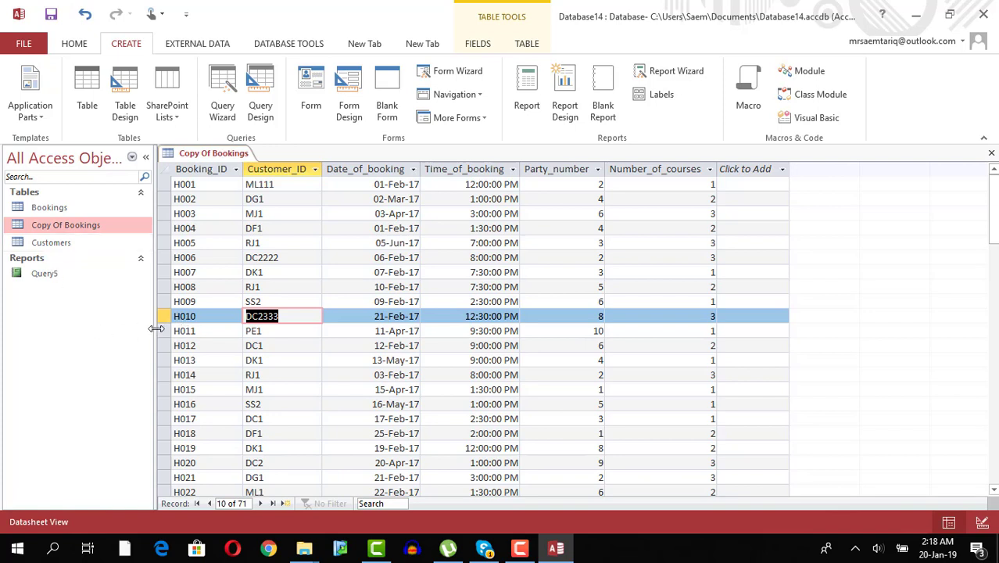
click(161, 257)
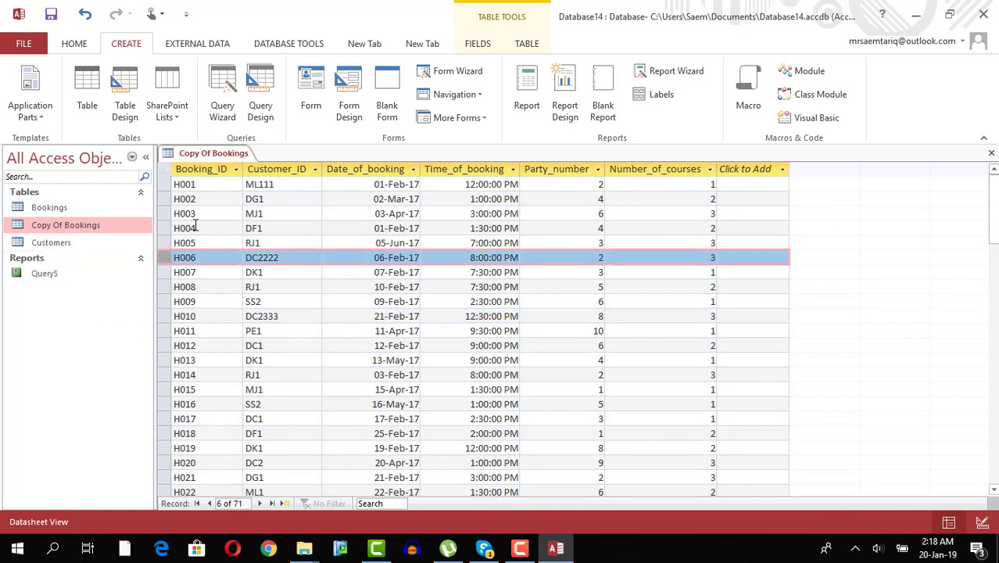
click(172, 184)
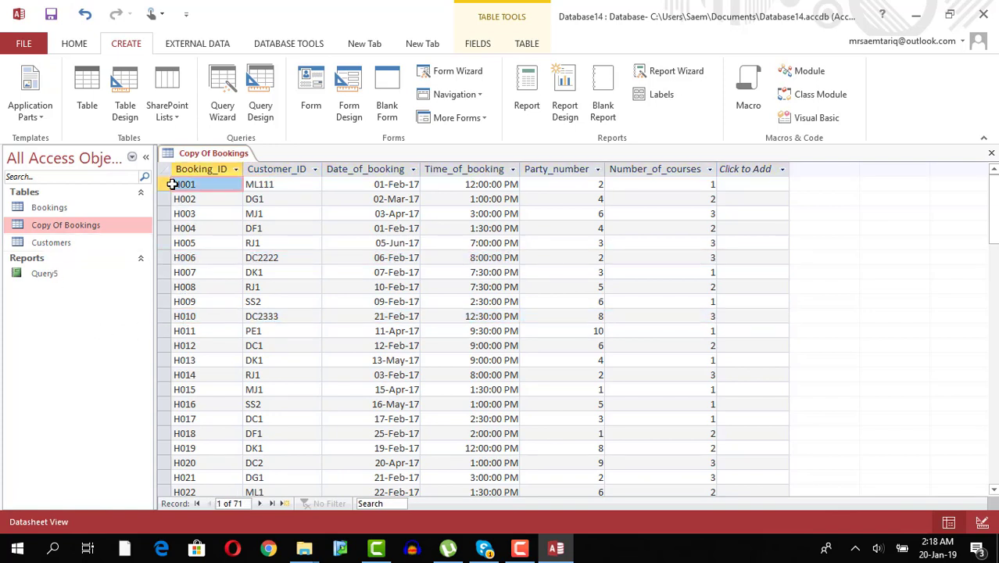
click(990, 152)
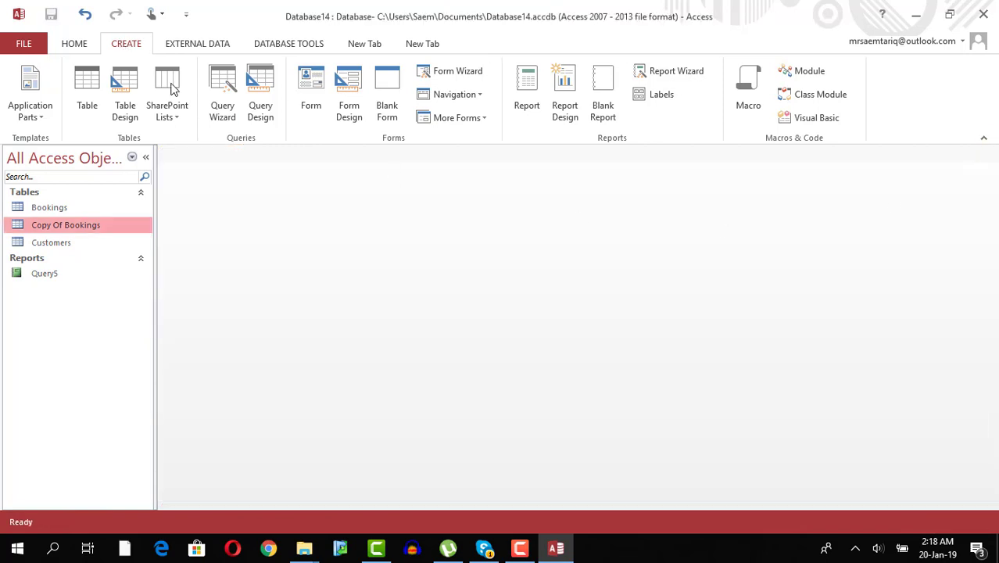
- Start the Find Unmatched Query Wizard with Copy Of Bookings as the results table and Bookings as the related table
click(222, 94)
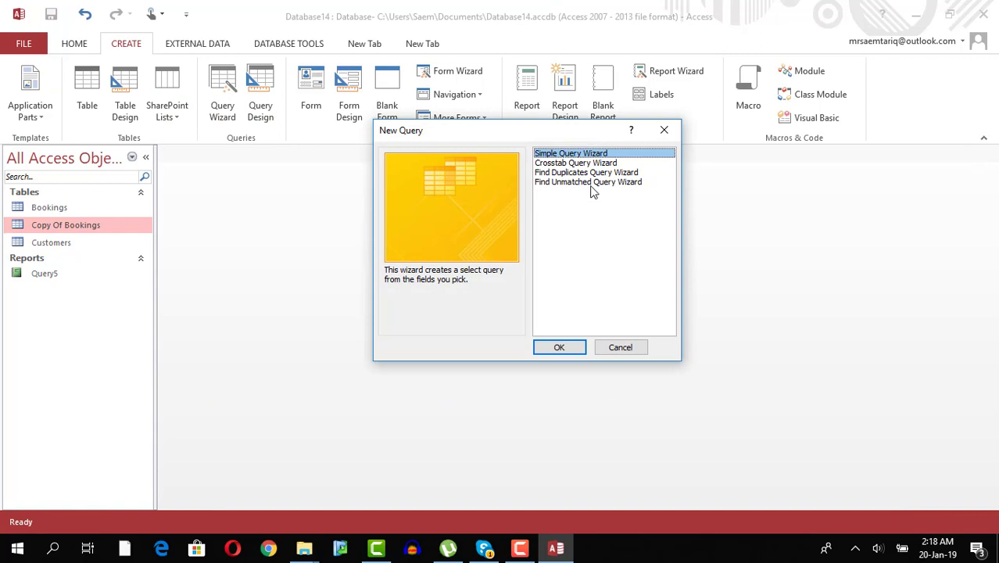
click(591, 182)
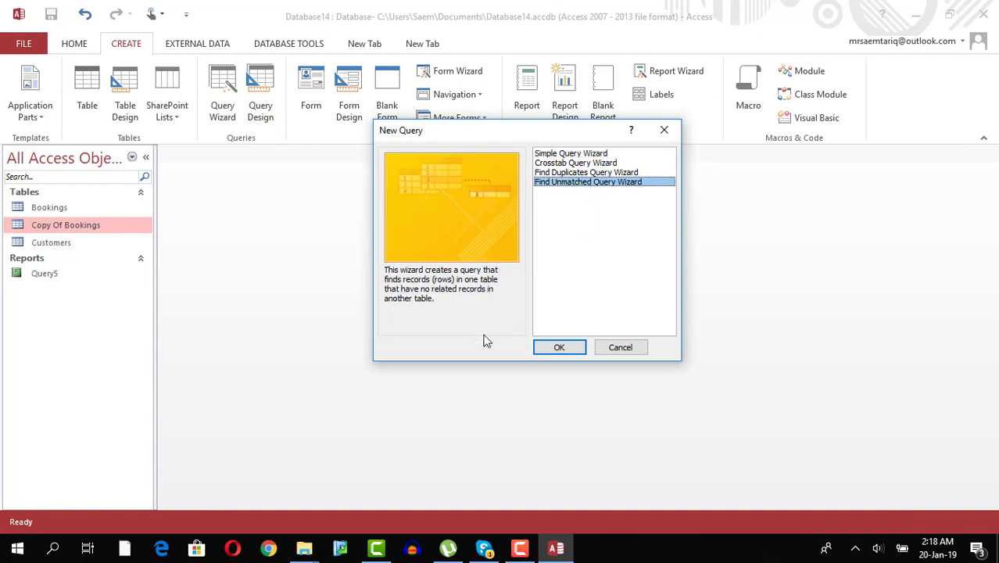
click(559, 347)
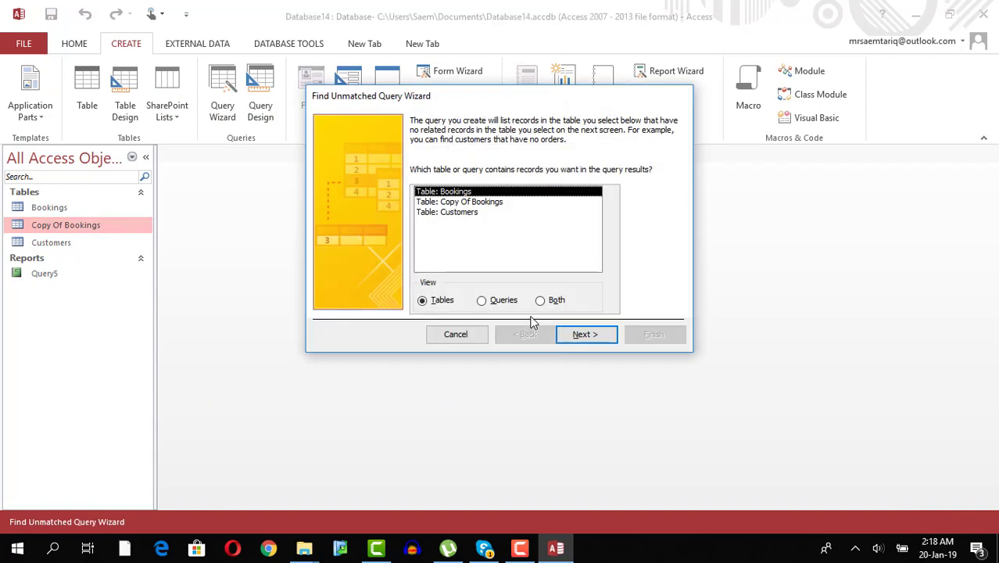
click(479, 202)
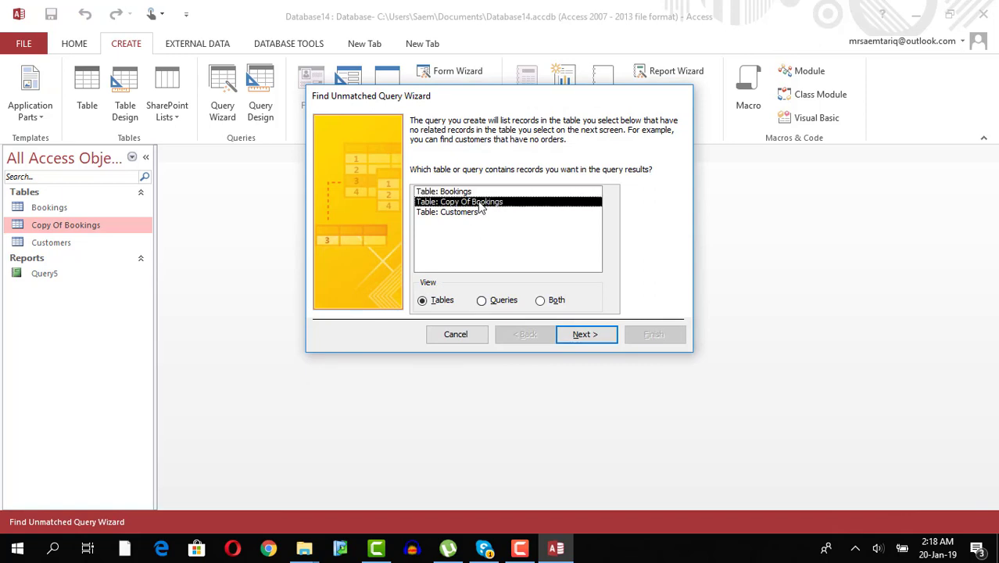
click(584, 334)
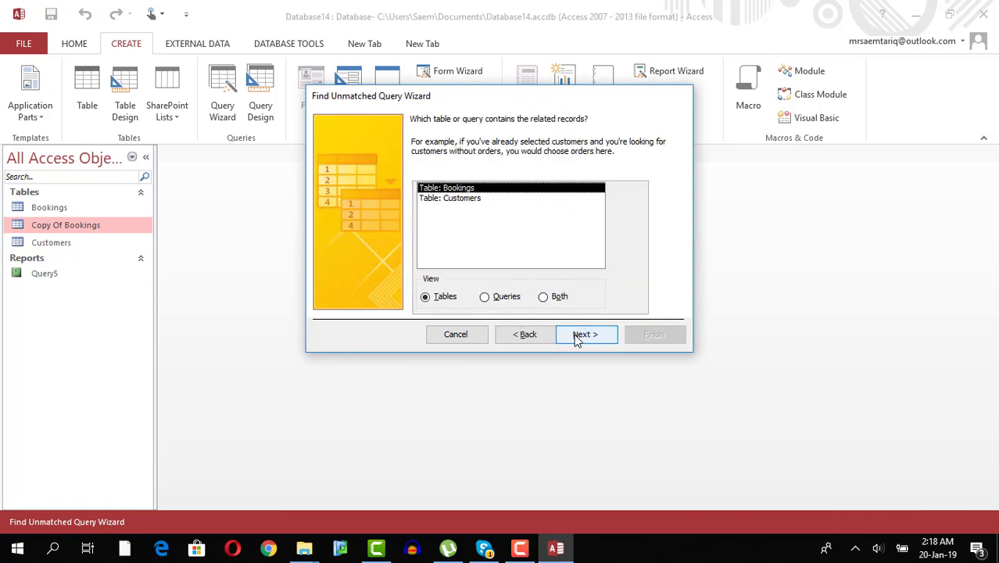
click(584, 334)
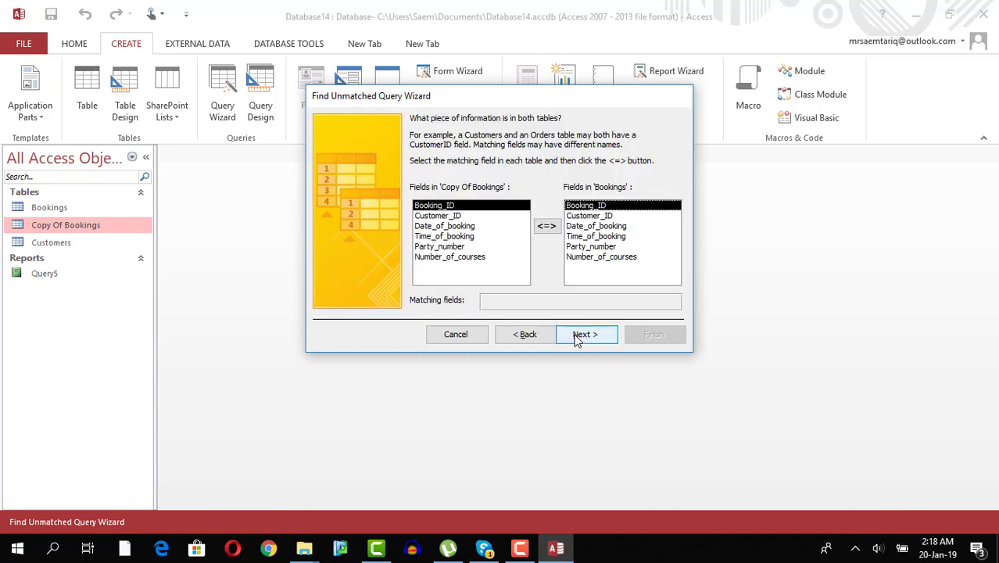
- Choose Customer_ID as the matching field in both Copy Of Bookings and Bookings
click(450, 215)
click(598, 216)
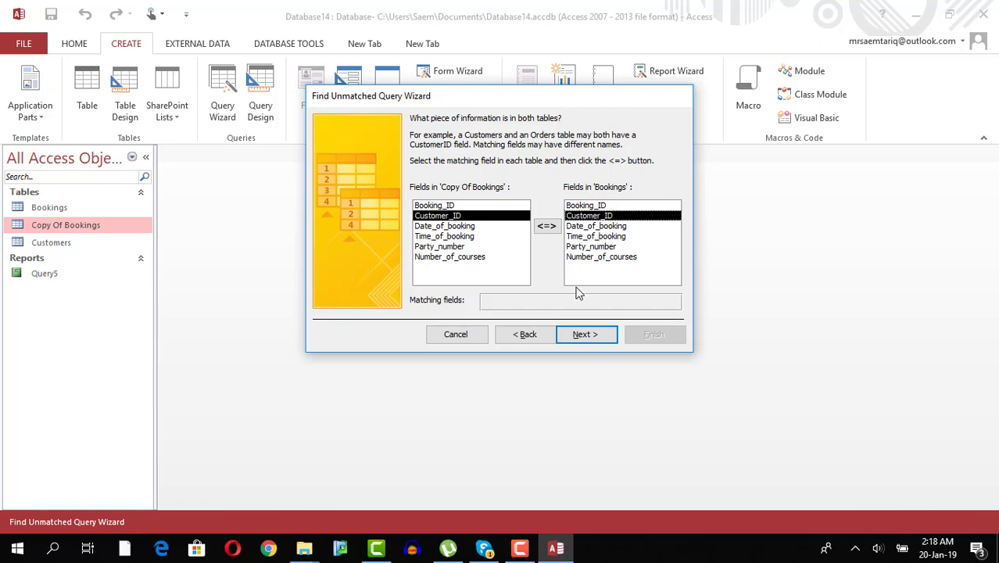
click(593, 337)
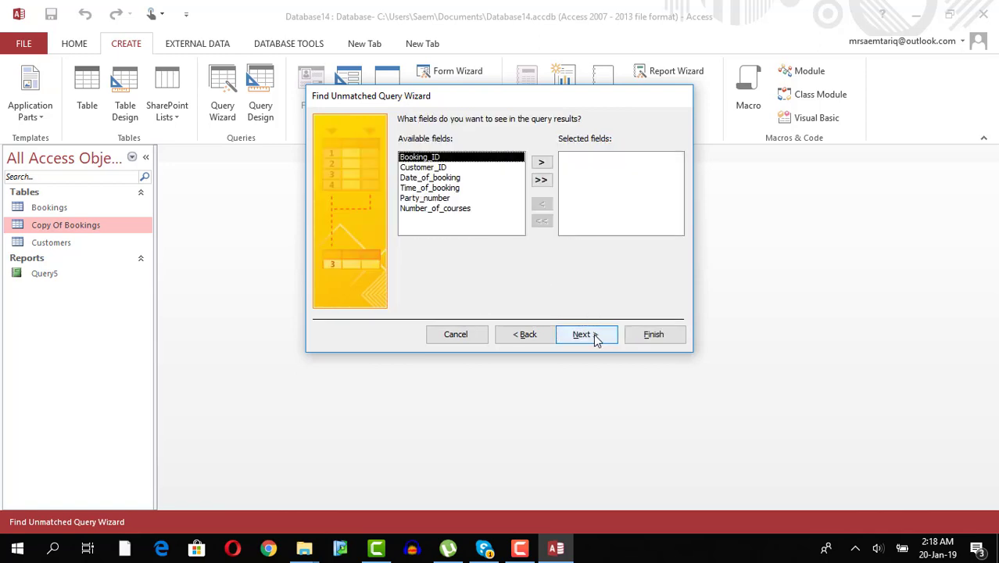
- Include all available fields in the unmatched query, finish it, and close its results after reviewing the Customer_ID column
click(541, 180)
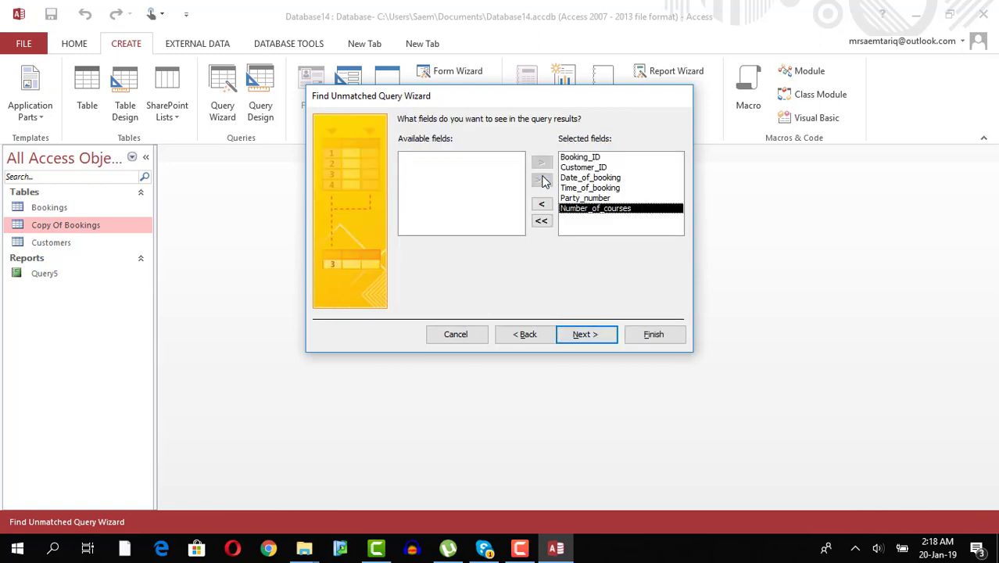
click(574, 333)
click(643, 336)
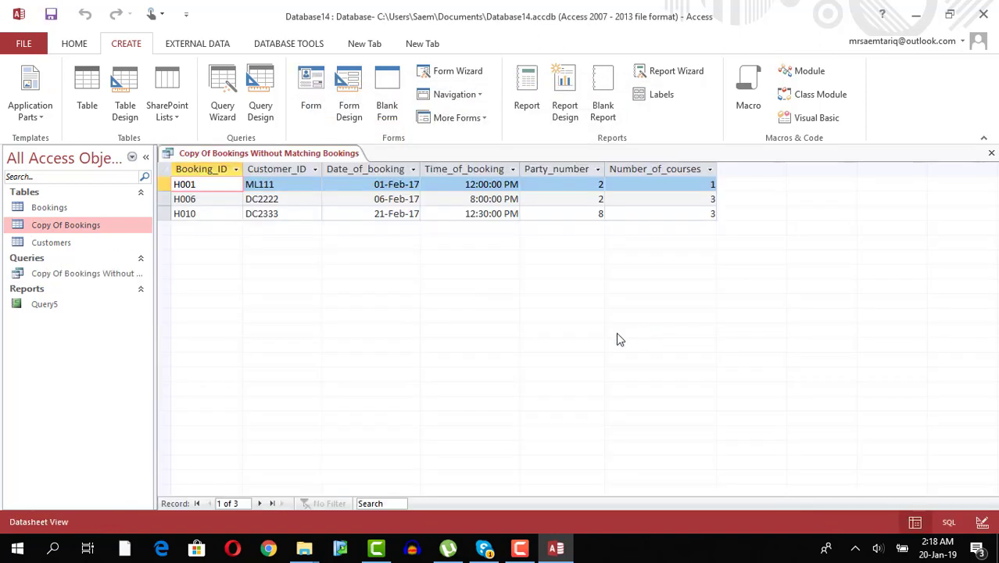
click(278, 168)
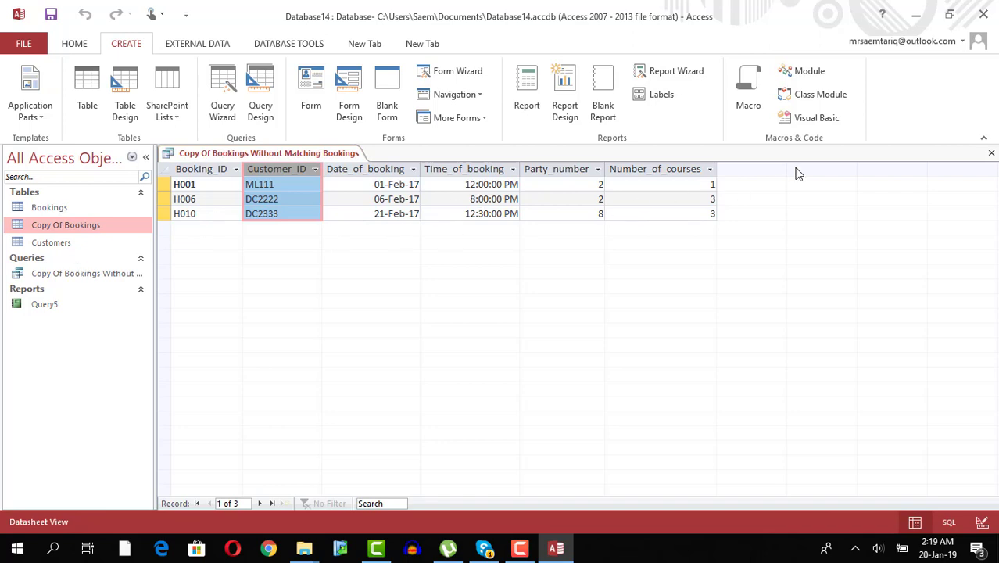
click(991, 154)
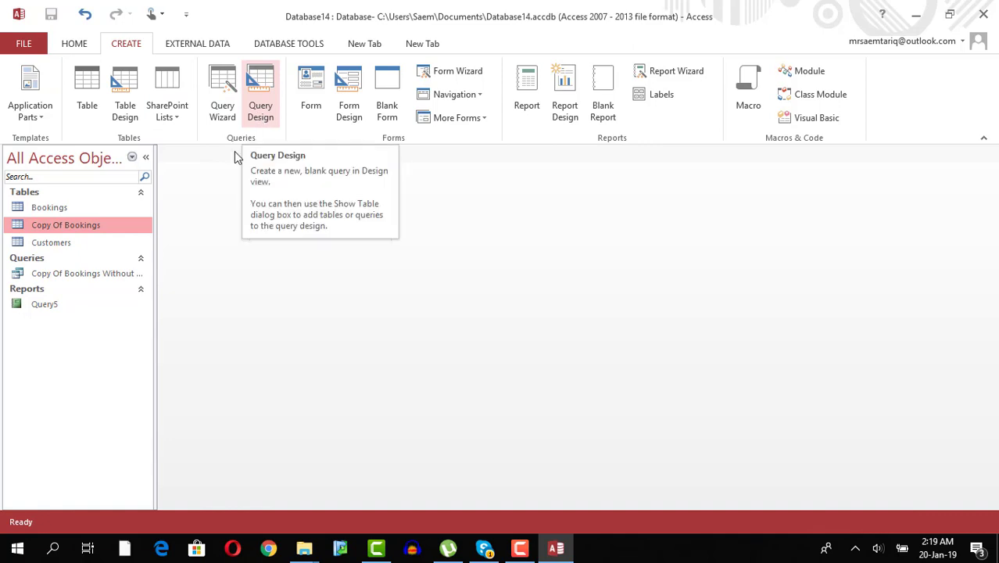
- Create a new query in Design view containing the Bookings and Customers tables
click(258, 105)
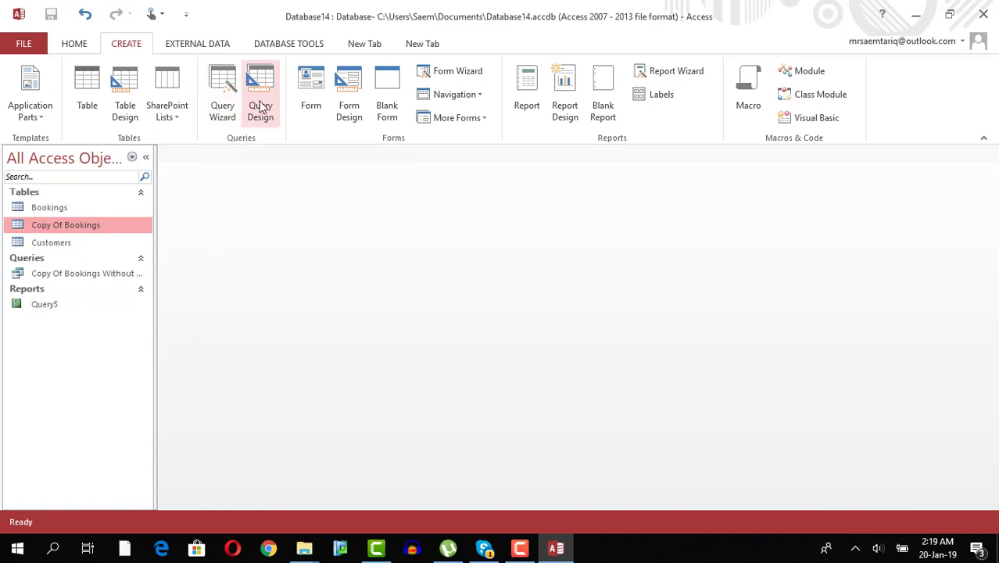
drag(437, 406, 413, 350)
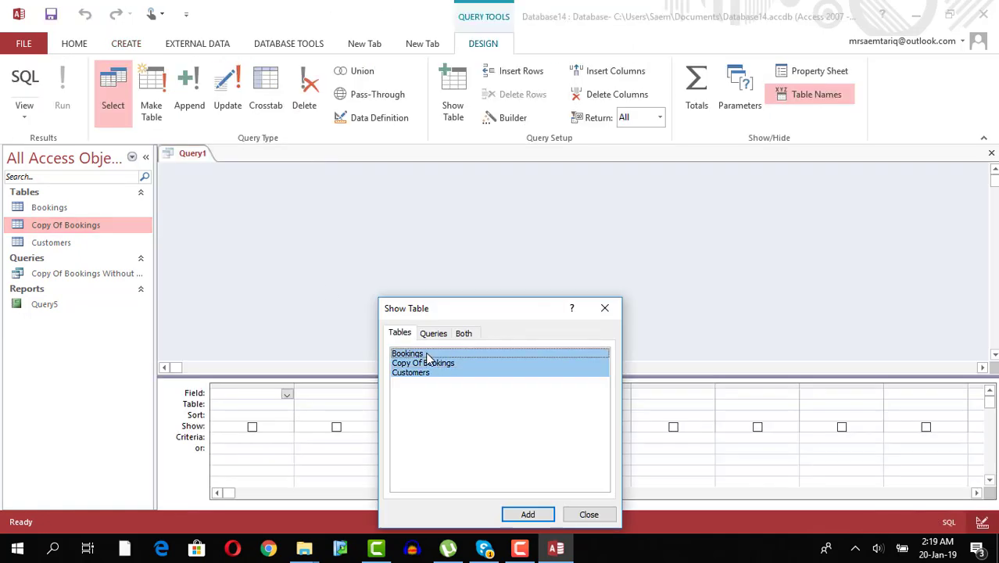
click(428, 358)
click(527, 514)
click(423, 373)
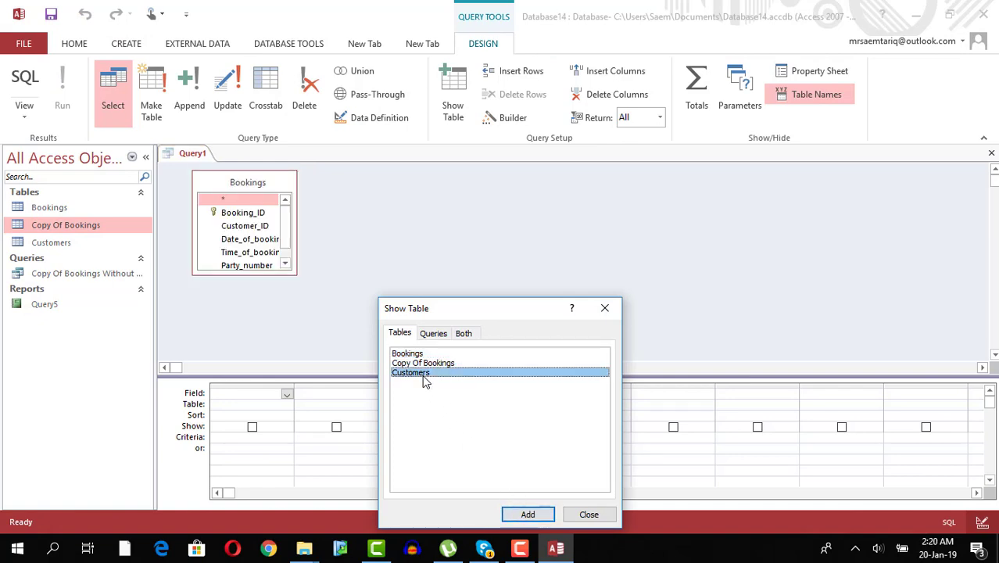
click(528, 513)
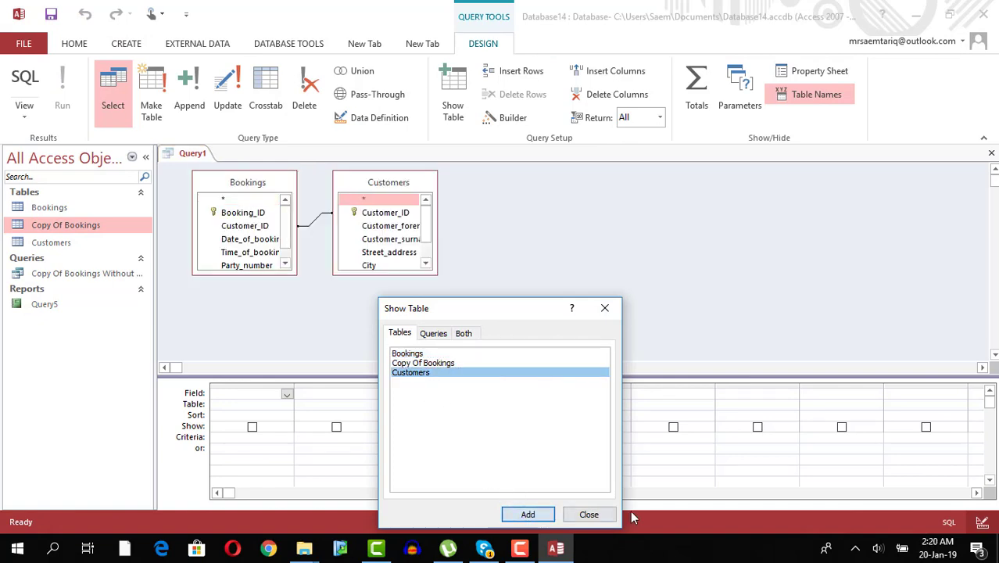
click(589, 514)
- Enlarge the Bookings and Customers field lists to show all their fields, with Customers set further from Bookings
drag(436, 274, 457, 332)
drag(295, 271, 321, 338)
drag(395, 182, 423, 182)
- Add Customer_forename and Customer_surname from Customers and Date_of_booking from Bookings to the query grid
double_click(426, 225)
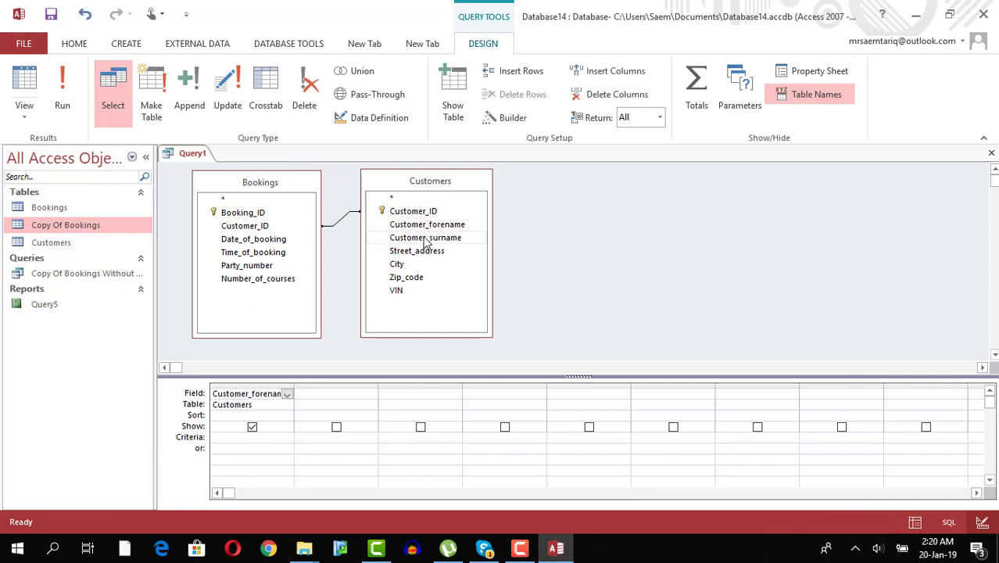
double_click(424, 238)
click(413, 393)
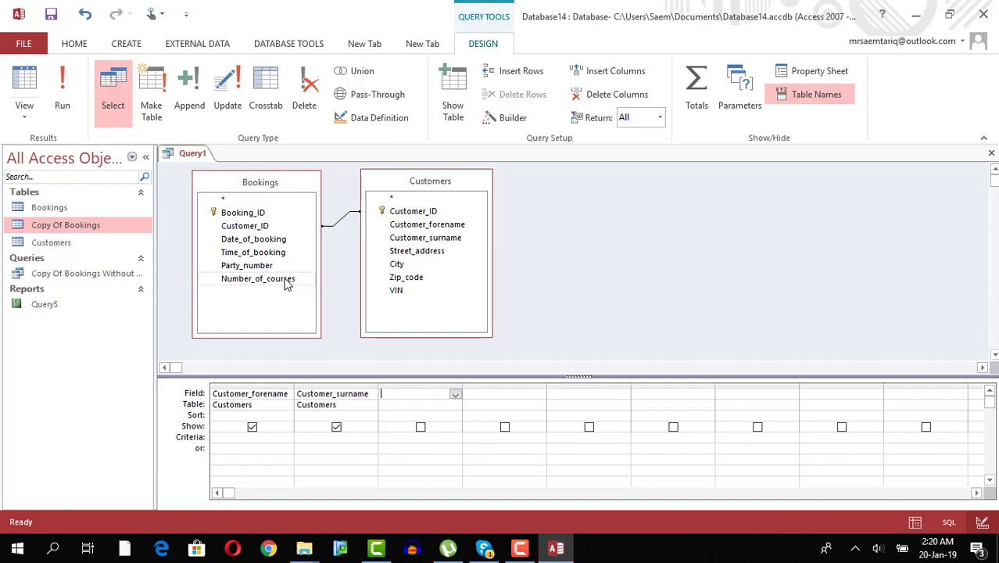
double_click(284, 241)
- Run the query to examine the Date_of_booking column, and return to Design view at the first empty field column
click(64, 87)
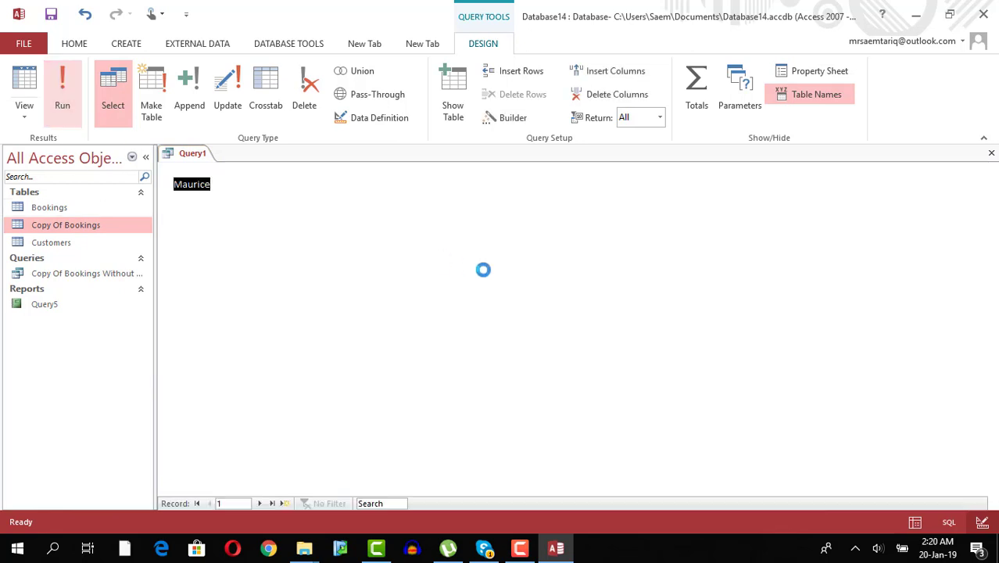
click(366, 169)
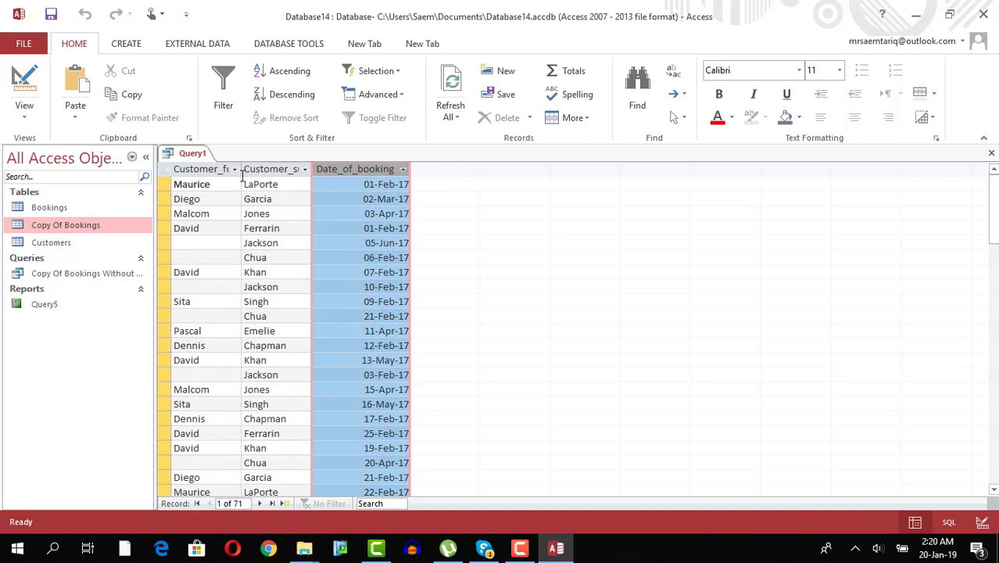
click(24, 116)
click(60, 211)
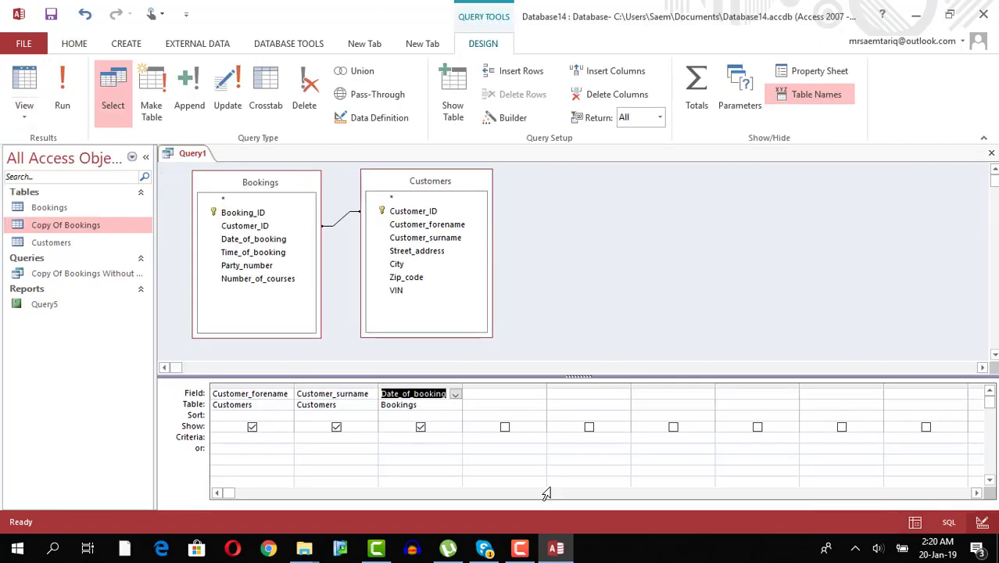
click(494, 393)
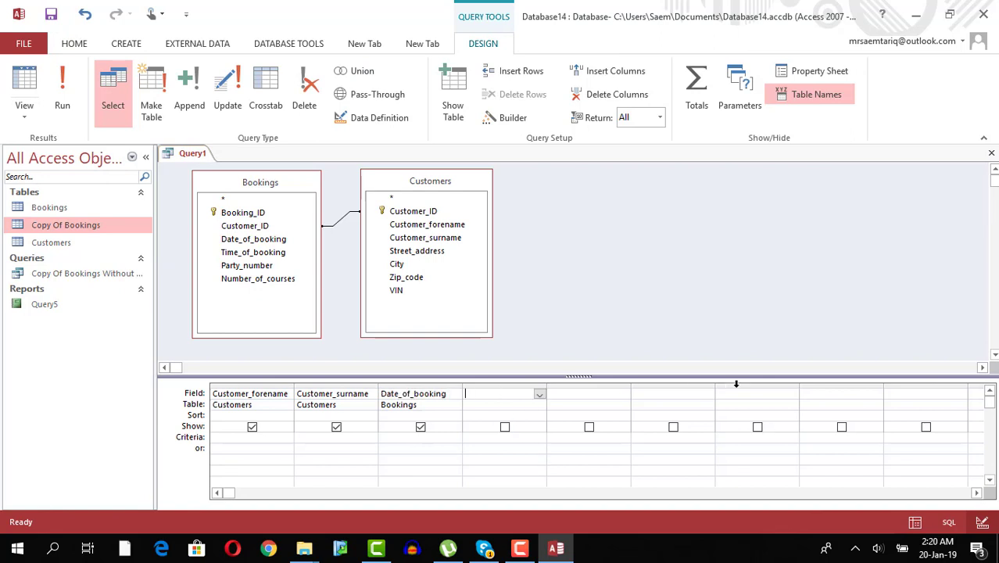
key(ctrl+n)
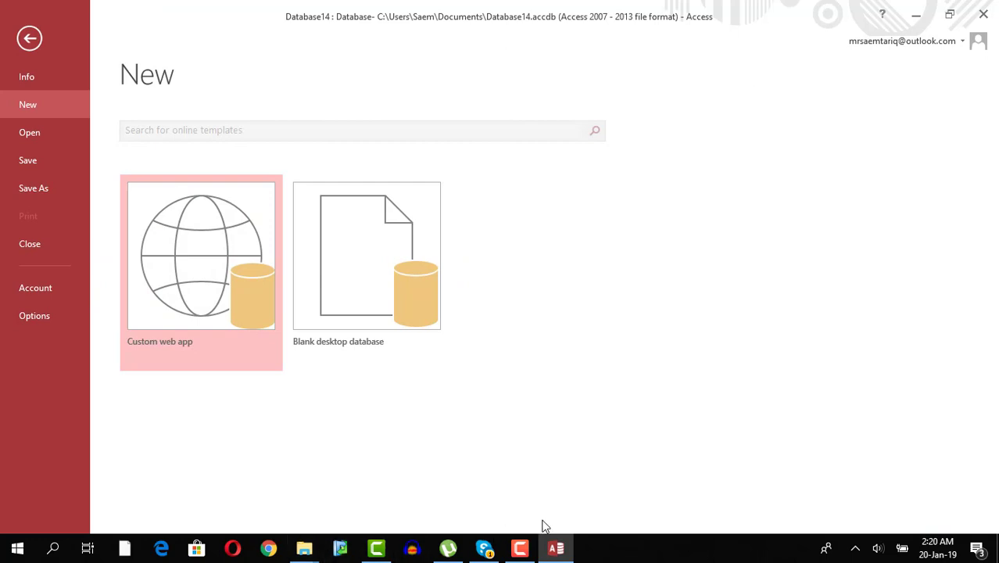
mouse_move(520, 547)
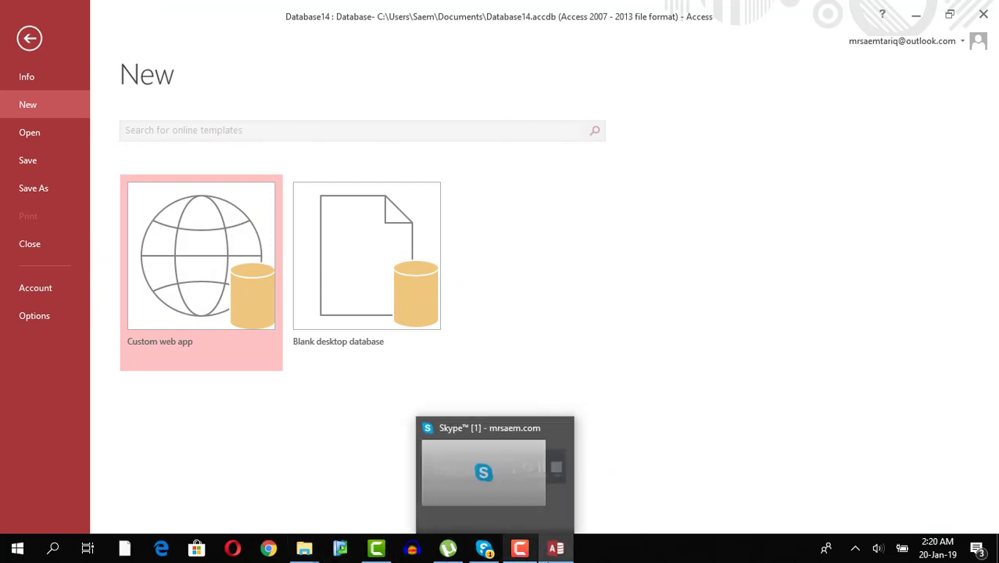
click(554, 549)
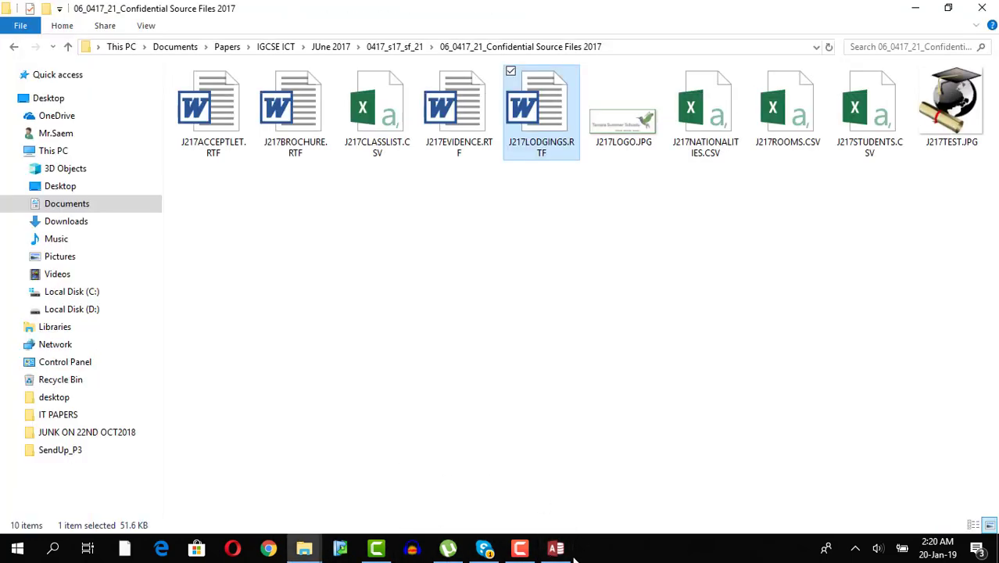
click(555, 549)
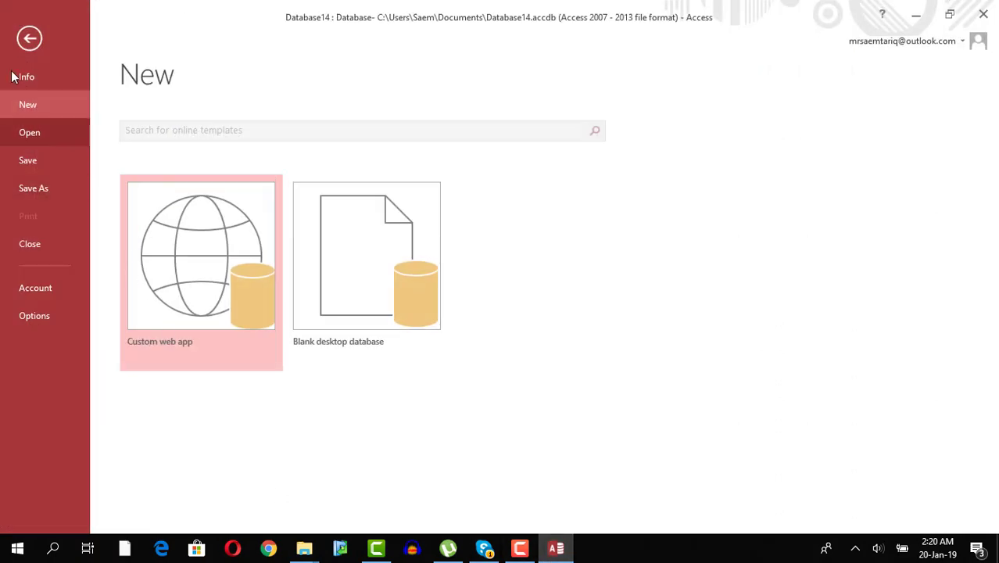
click(29, 37)
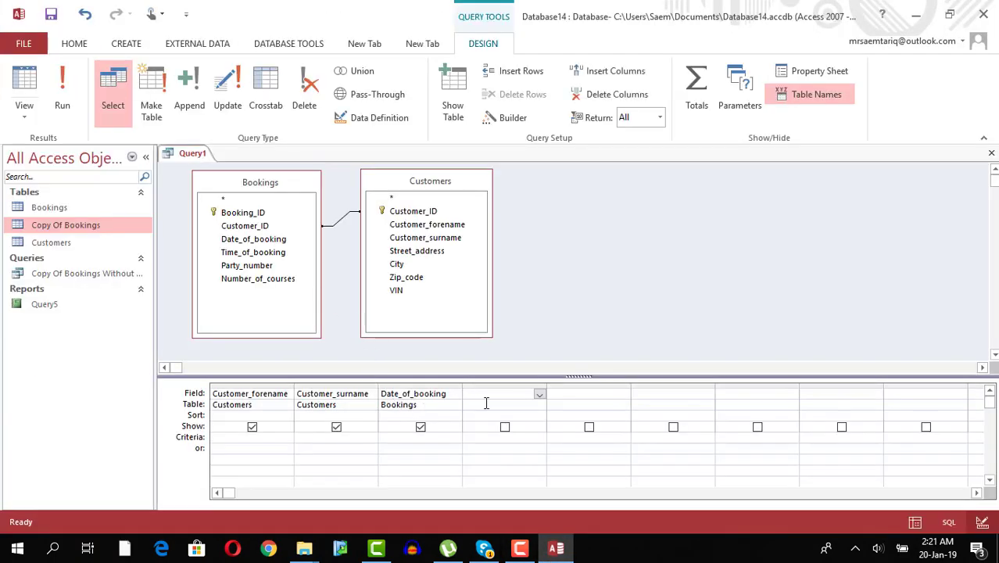
- Start a calculated field in the fourth column of the query grid with NewFormat:Format()
text(NewFormat)
text(:)
text(Format)
text(())
text())
- Open Notepad and write Functions--() as the first line of a note on bracket types
click(13, 553)
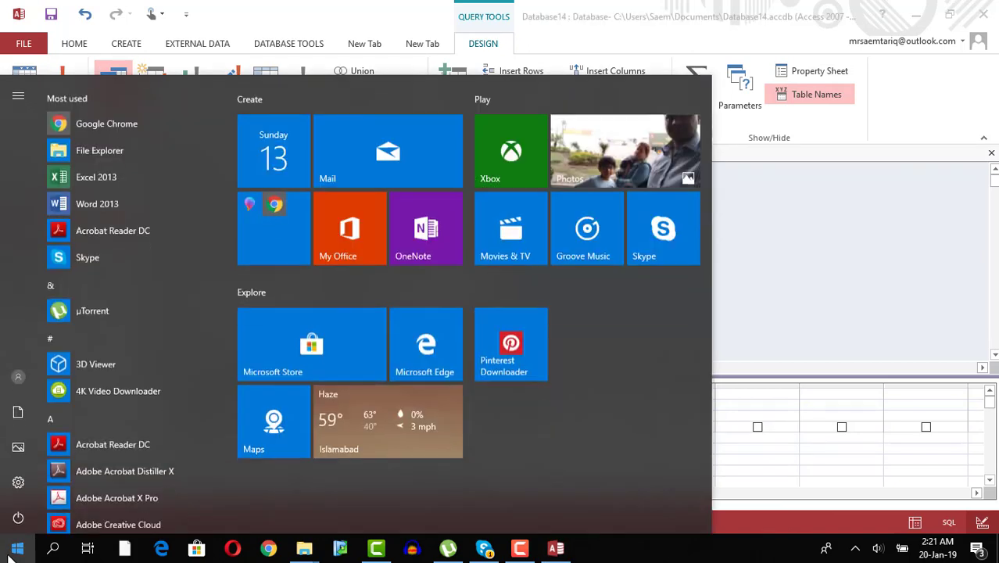
text(notepad)
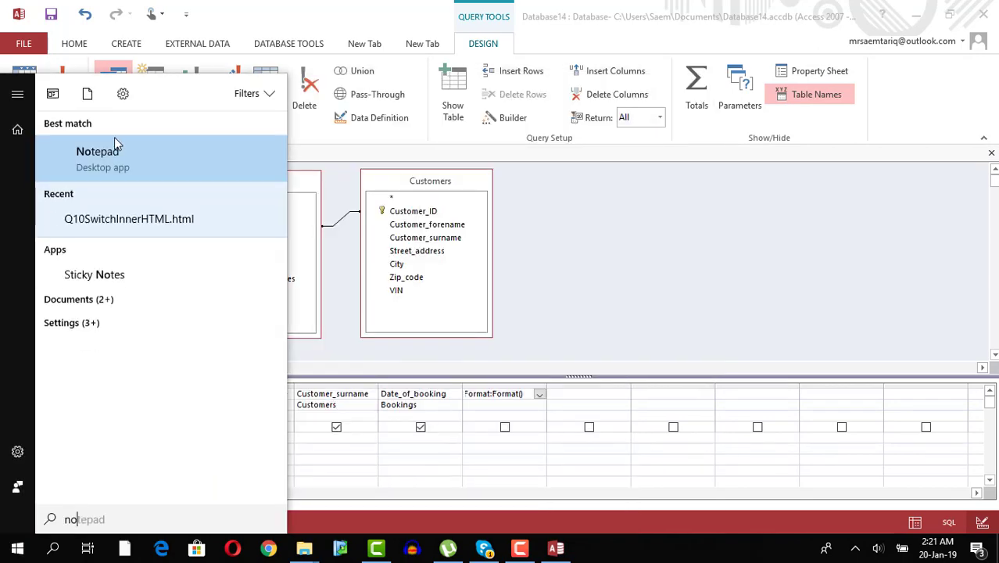
click(236, 171)
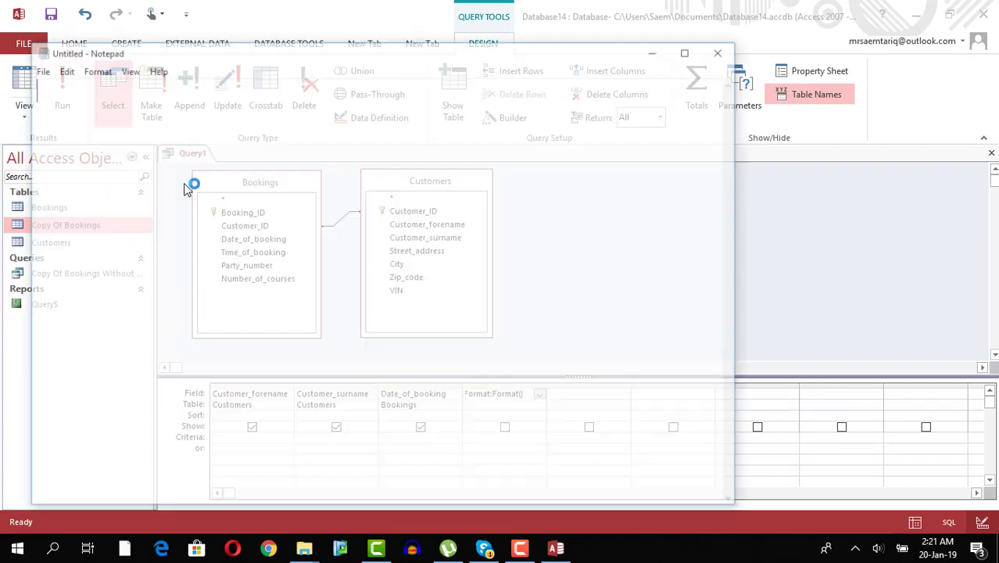
text(Fu)
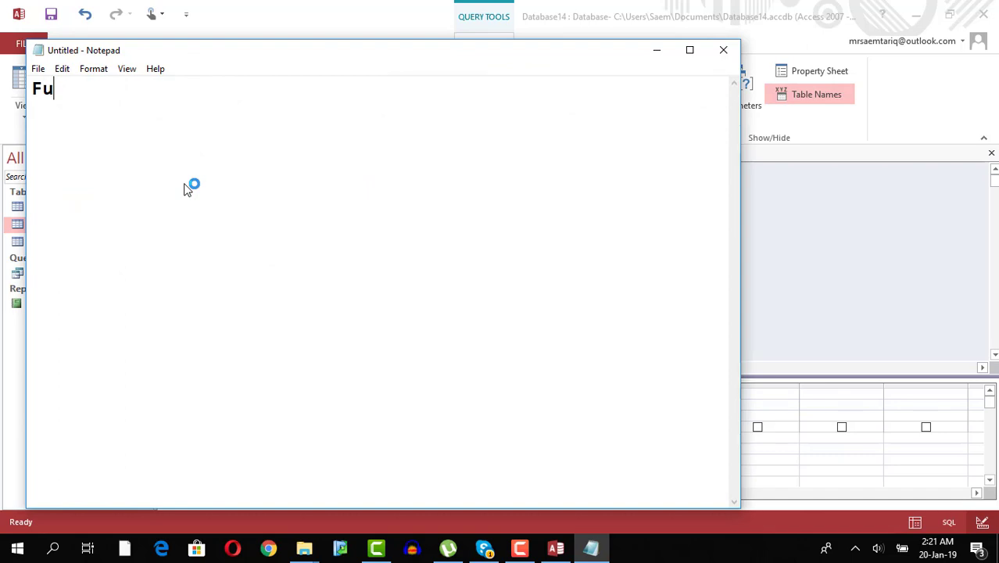
text(nctions---)
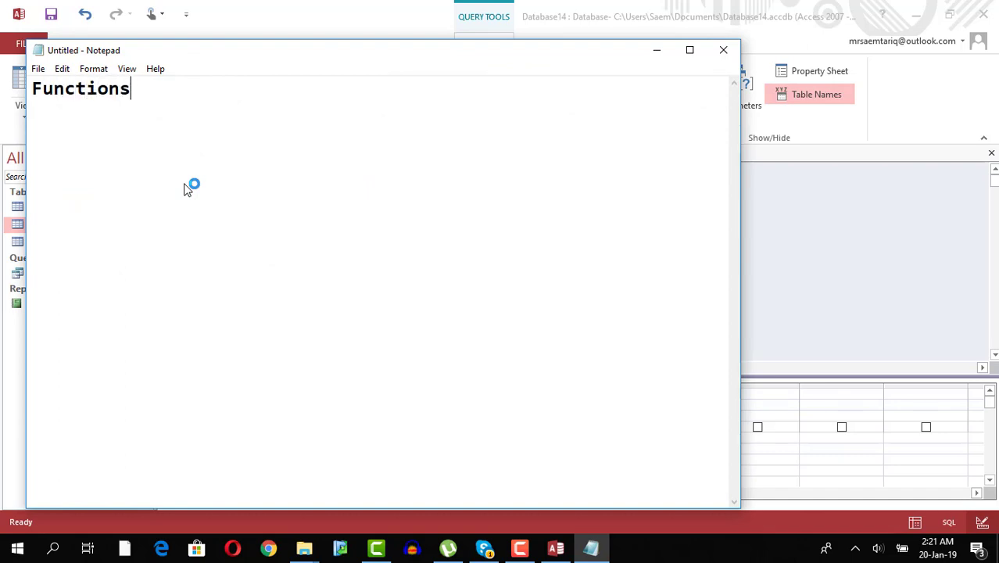
key(Return)
text(99)
key(BackSpace)
key(BackSpace)
key(BackSpace)
key(BackSpace)
key(Return)
text(90)
key(BackSpace)
key(BackSpace)
key(BackSpace)
text(())
key(Return)
- Add the lines Scripting--{} and Databases--[] to the note, correcting the spelling of Scripting
text(Scr)
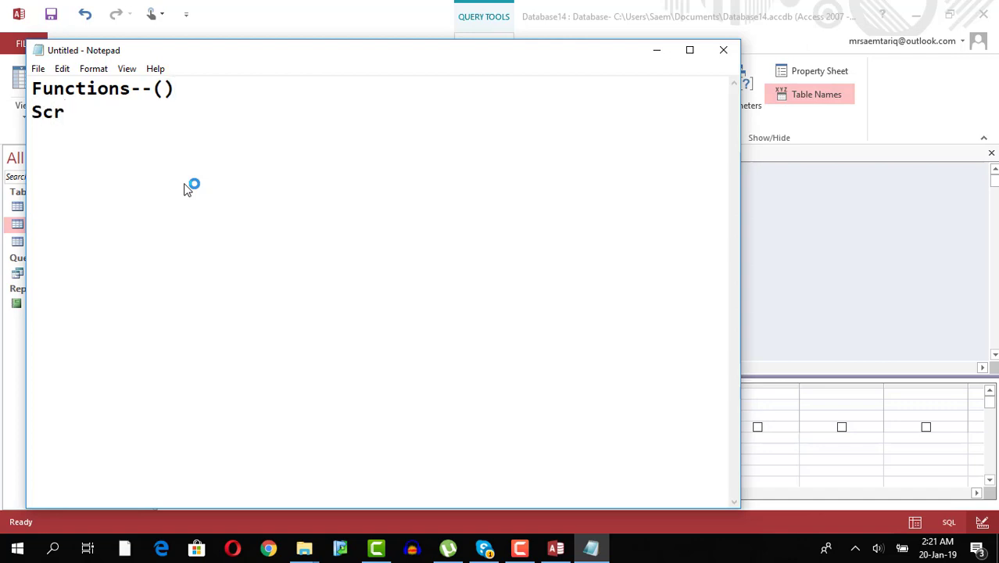
text(pting)
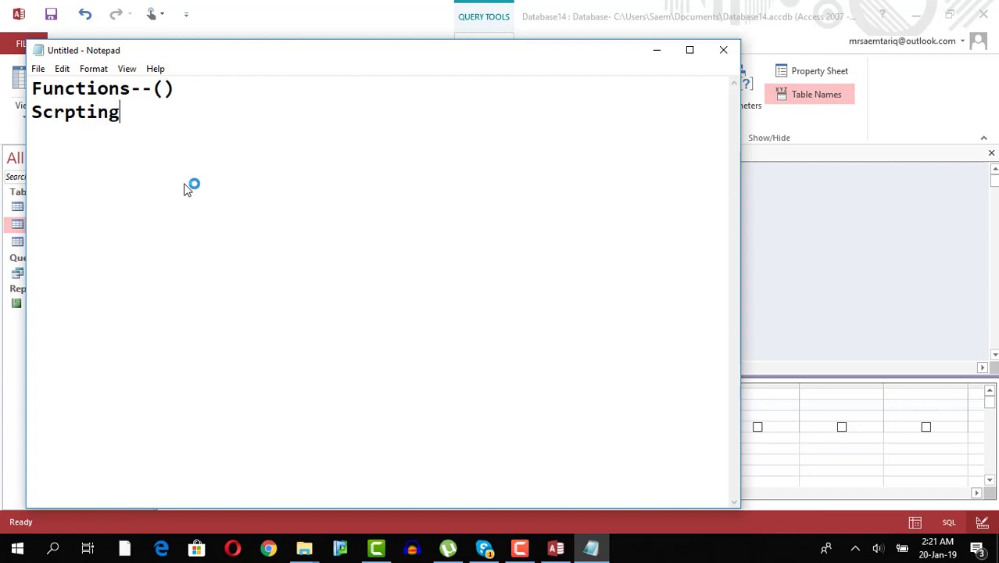
text(--{})
key(Return)
text(Databa)
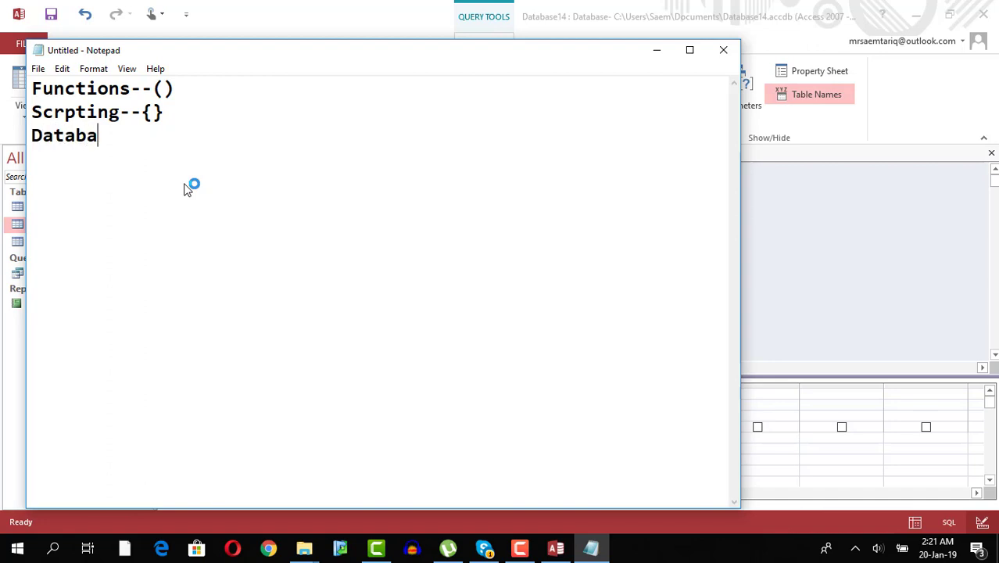
text(ses--[])
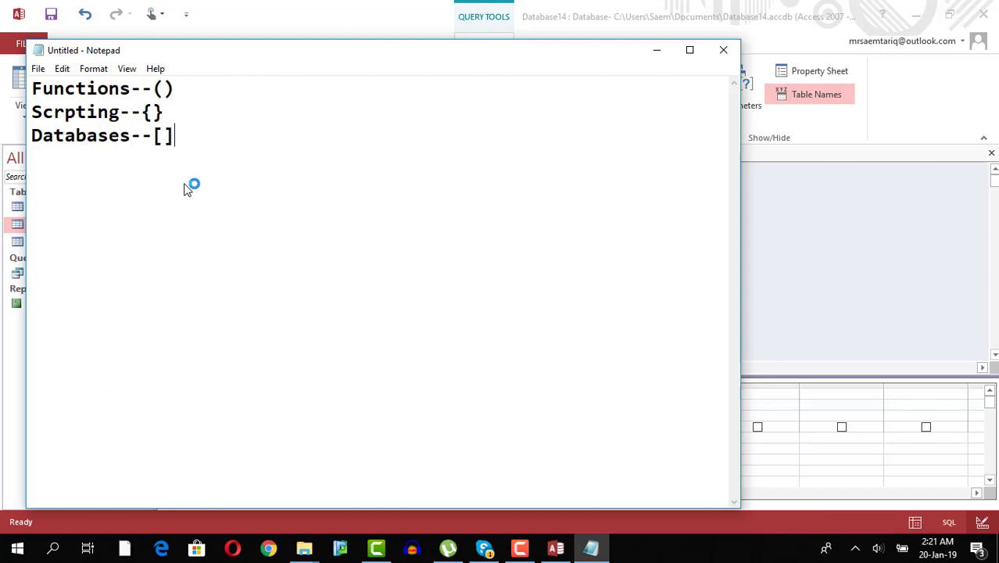
mouse_move(180, 129)
mouse_down()
mouse_move(161, 133)
mouse_move(187, 133)
mouse_up()
click(65, 114)
text(i)
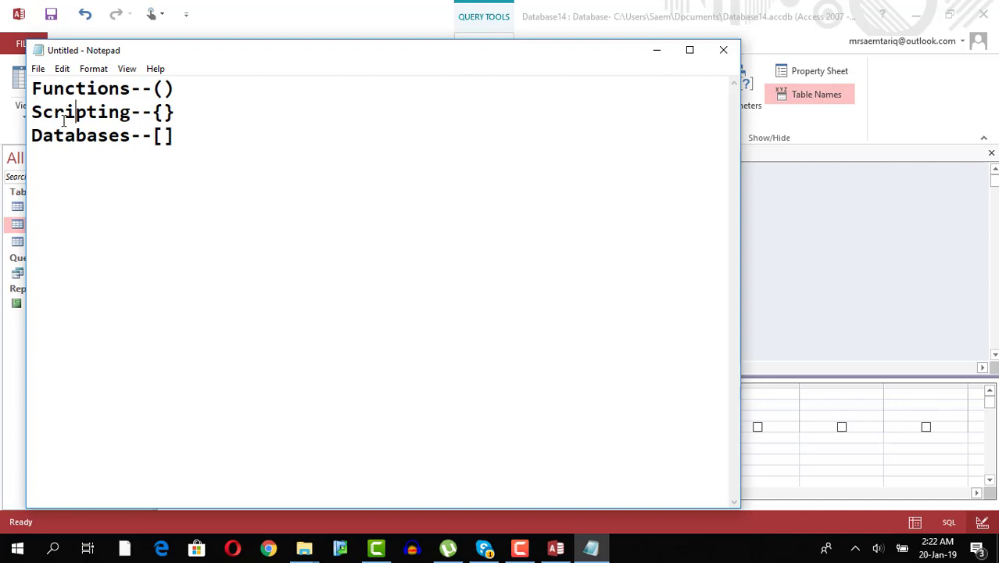
drag(31, 111, 127, 123)
click(165, 89)
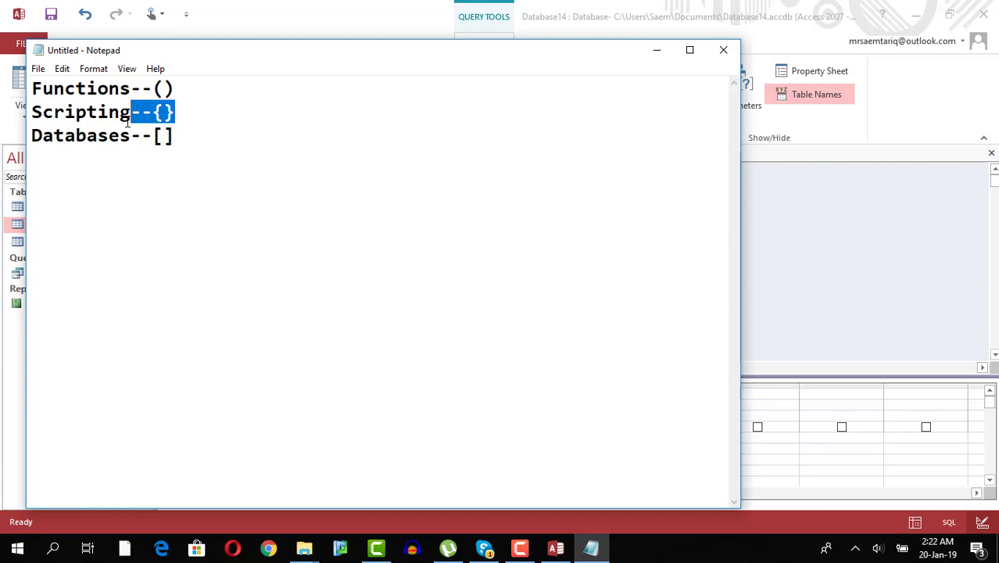
- Minimize Notepad to return to the Access query, and widen the NewFormat column in the query grid
click(657, 50)
click(535, 393)
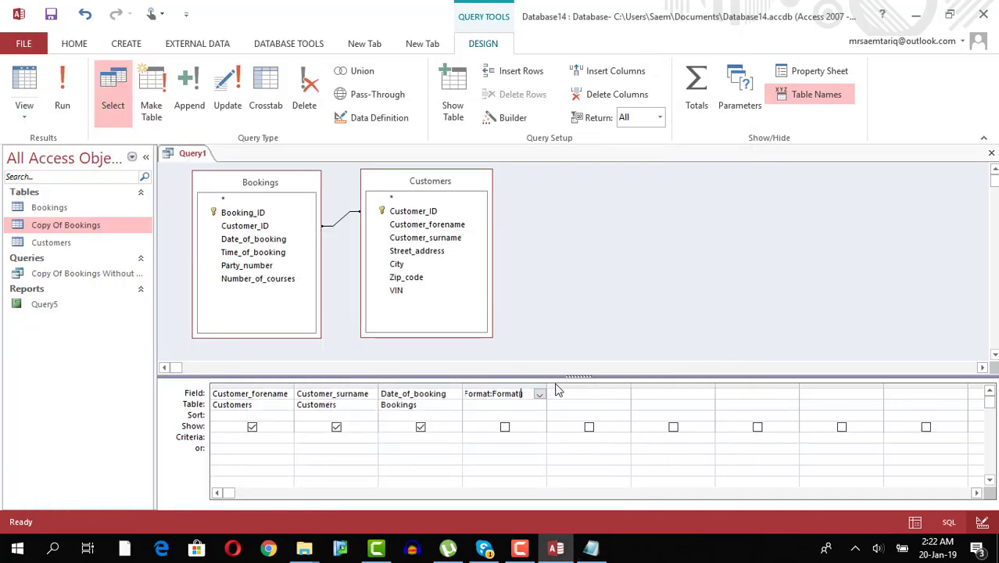
drag(546, 383, 653, 390)
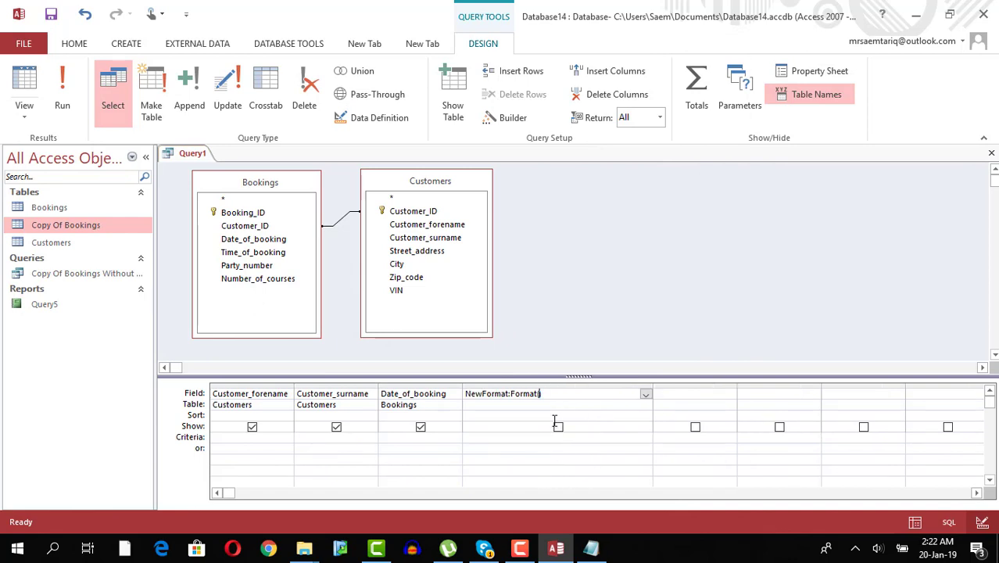
- Complete the calculated field as NewFormat:Format([Data_of_booking],"dddd mmm yyyy") and widen its column to fit the expression
text([])
text(Data)
text(_of)
text(_)
text(booking)
text(,"d)
text("")
text(dddd)
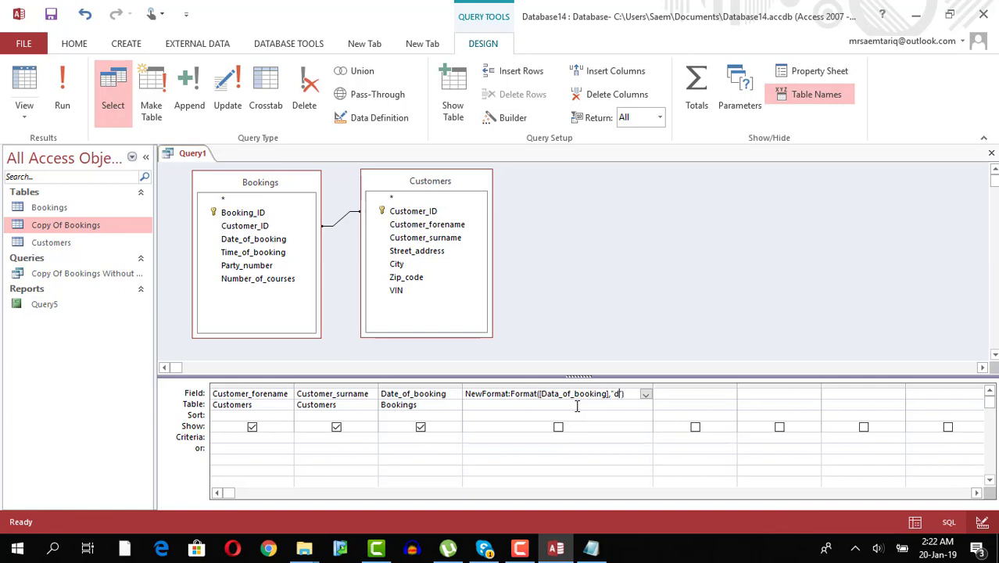
text( mmm y)
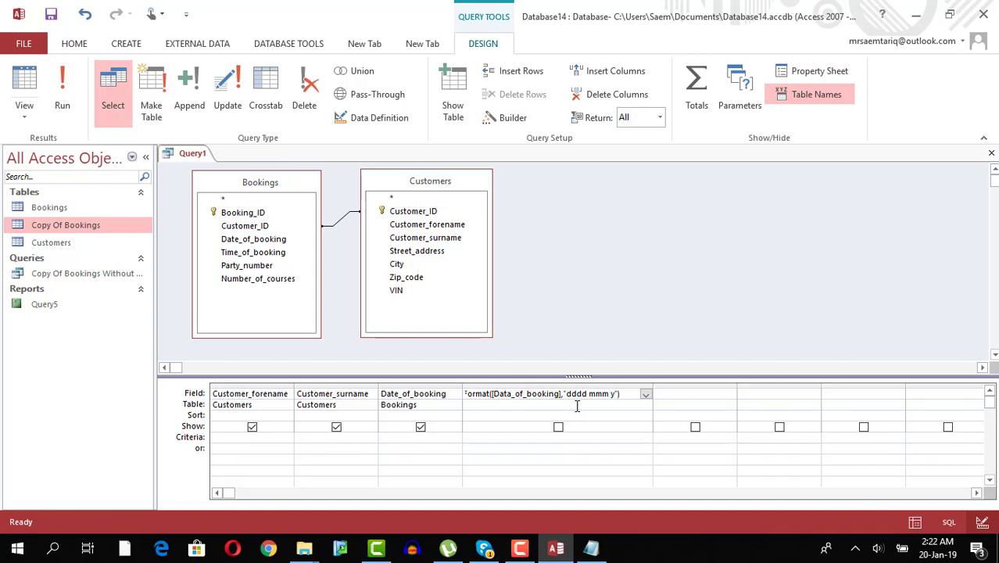
text(yyy)
click(594, 463)
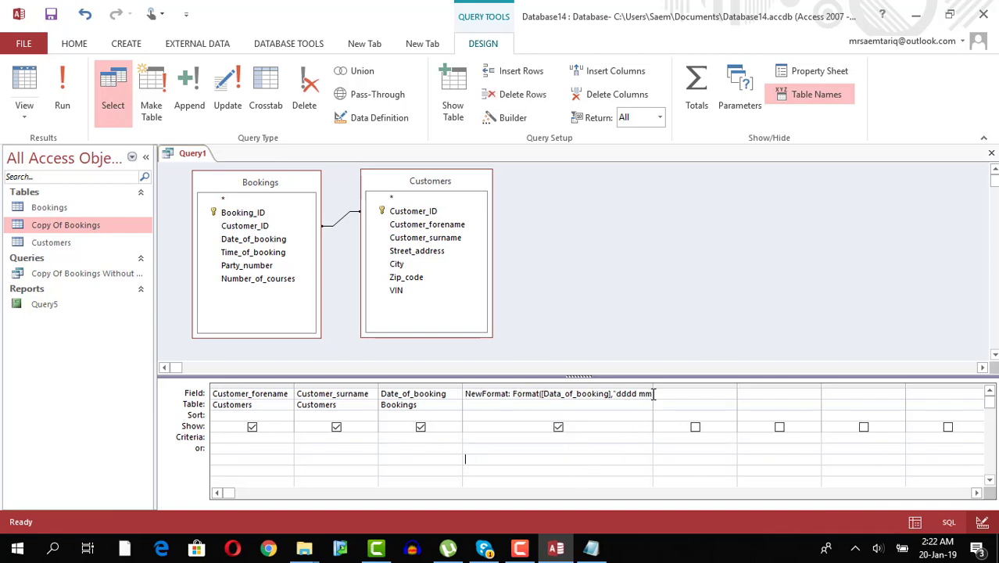
drag(651, 386, 708, 386)
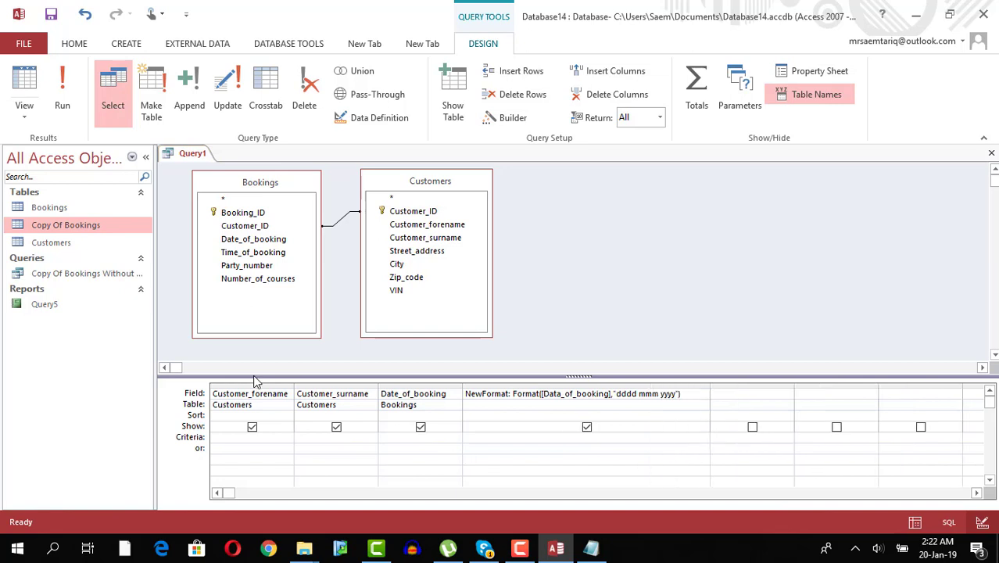
- Try to run the query, cancel the parameter request, and correct the field reference in NewFormat to Date_of_booking
click(64, 100)
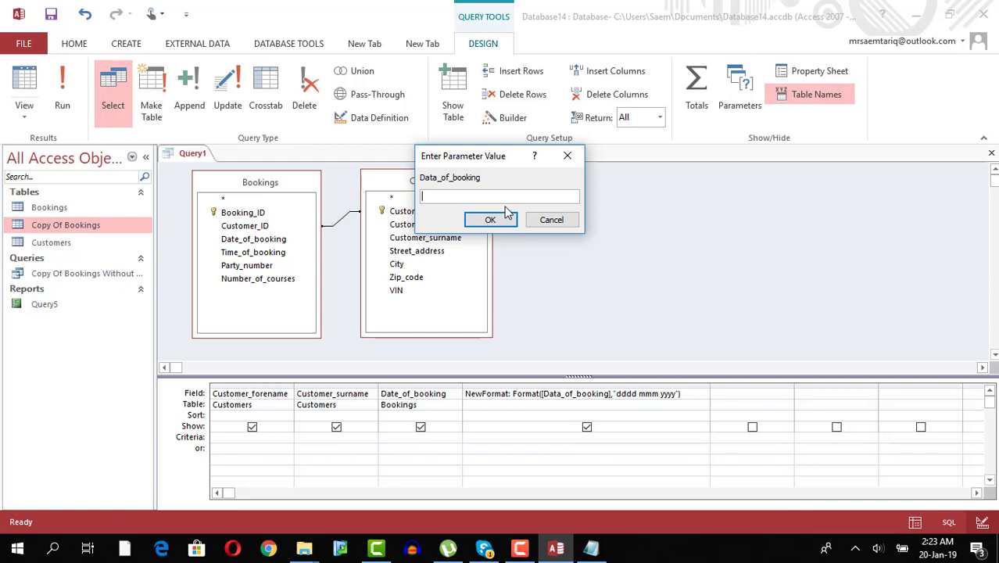
click(570, 222)
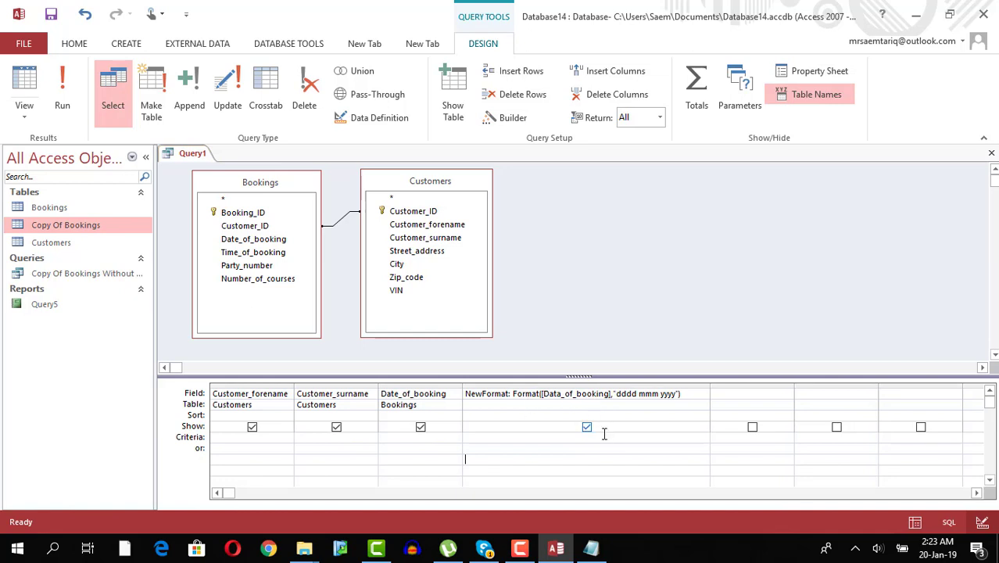
click(689, 394)
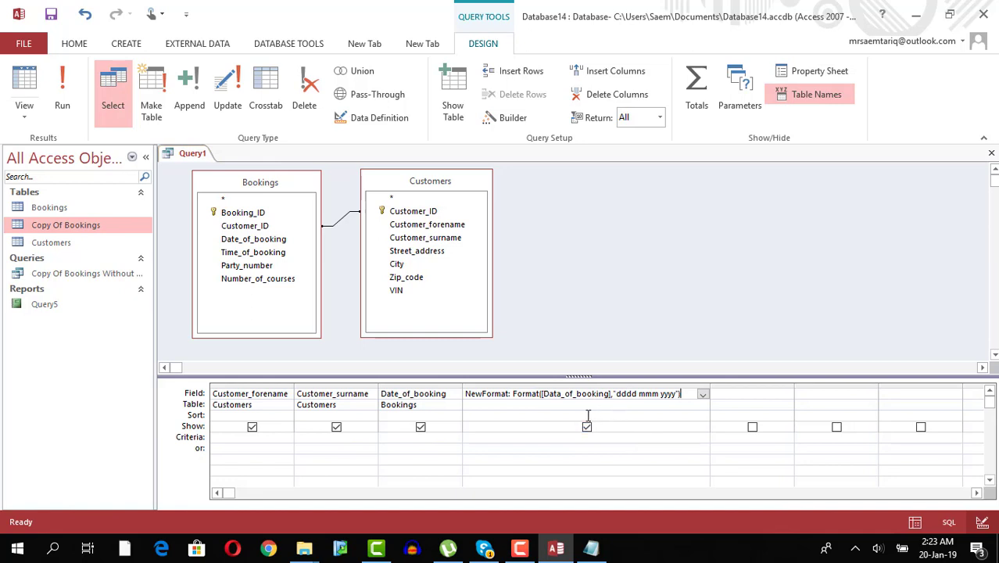
click(561, 395)
- Run the query, fit the NewFormat column to its contents to examine the formatted dates, and return to Design view
click(63, 86)
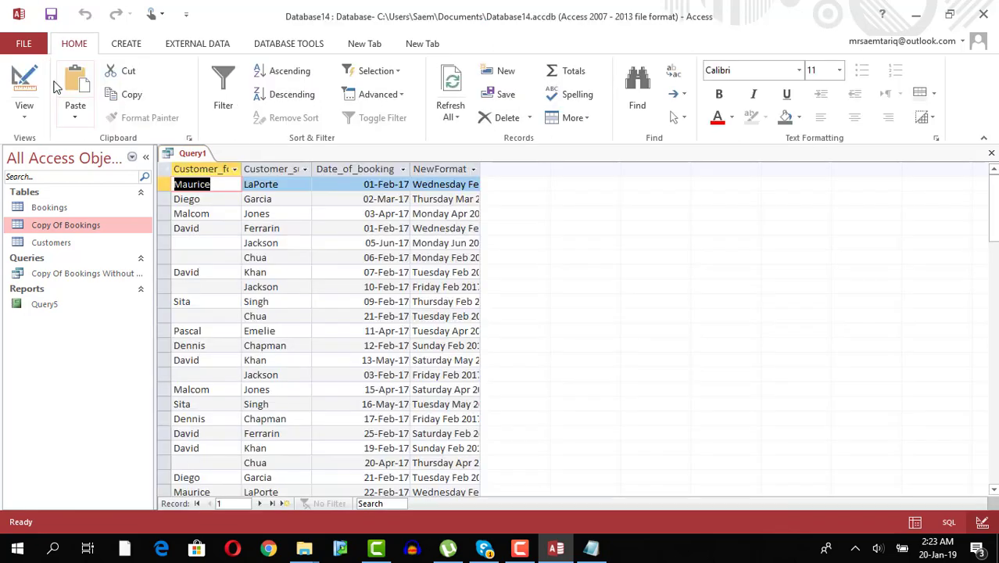
double_click(483, 169)
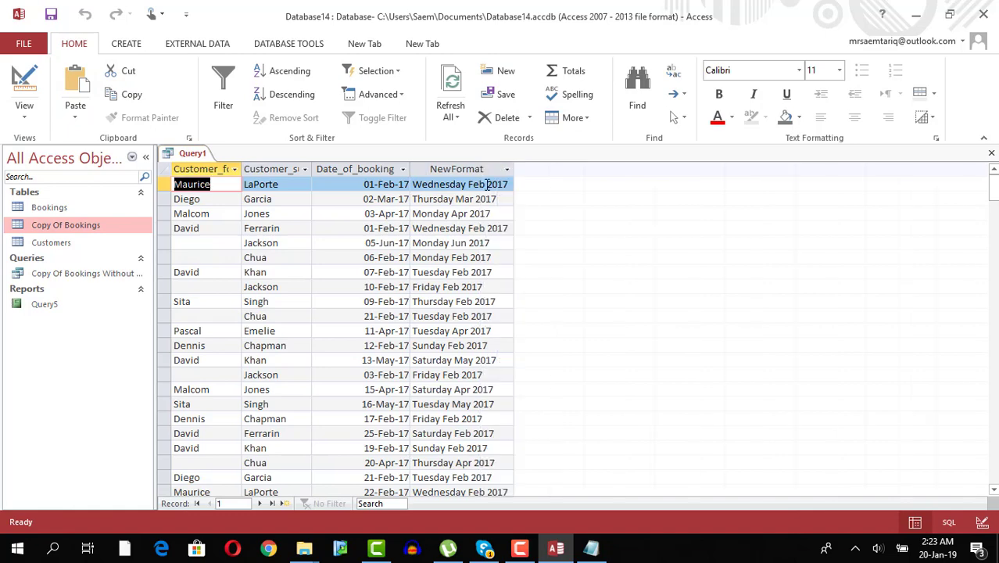
click(24, 117)
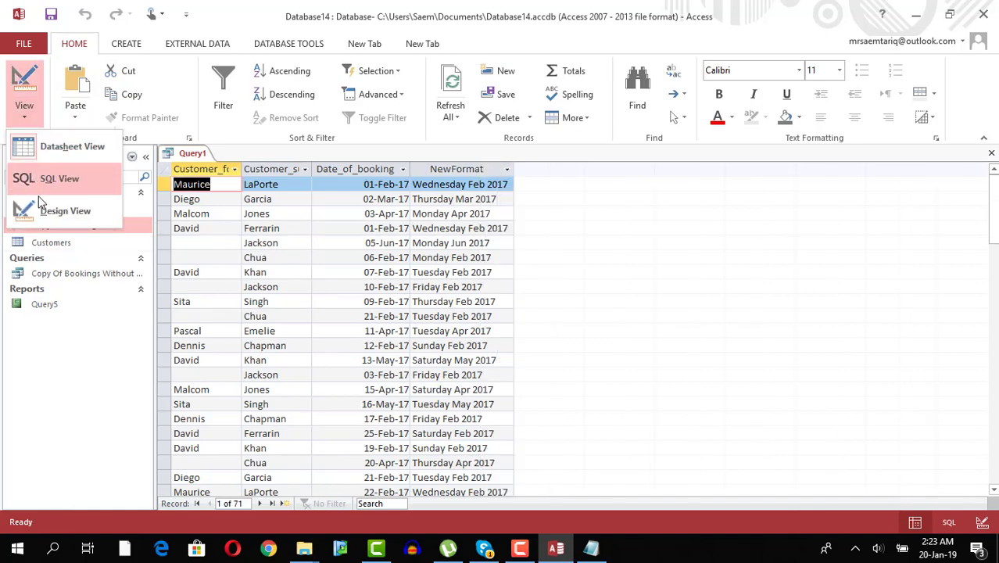
click(38, 205)
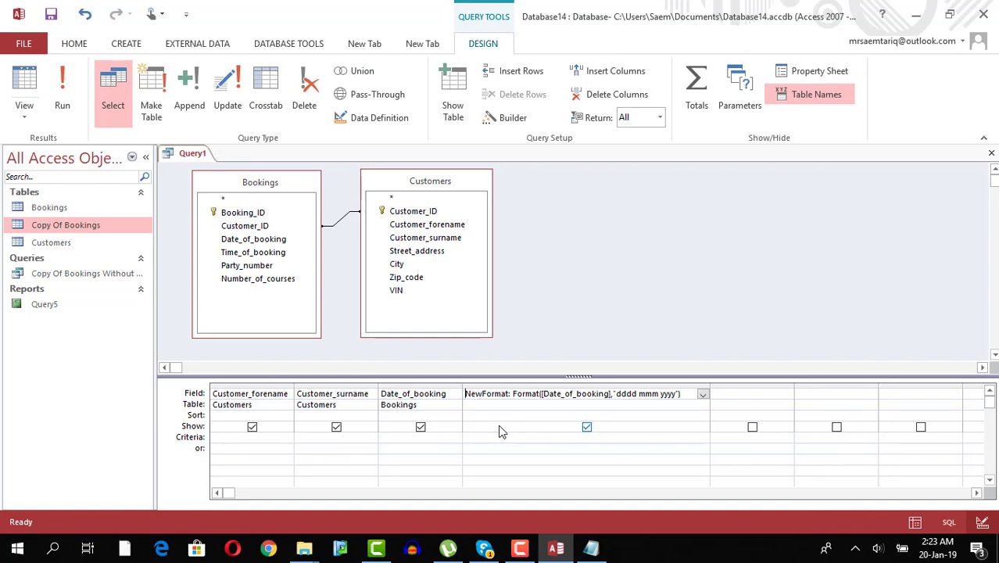
- Run the query, sort the results by Customer_surname in ascending order to examine repeated surnames, and return to Design view
click(63, 92)
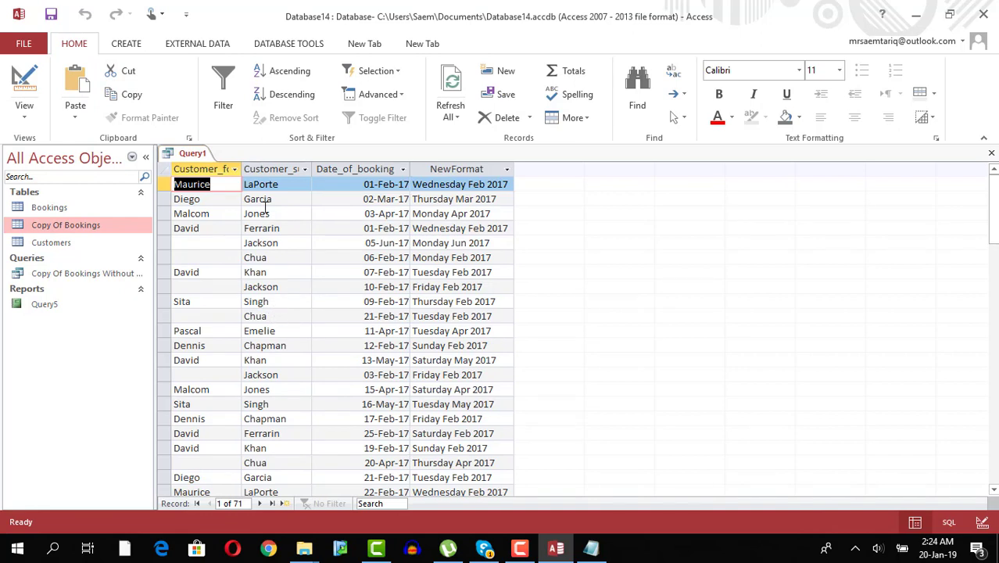
click(268, 169)
click(280, 70)
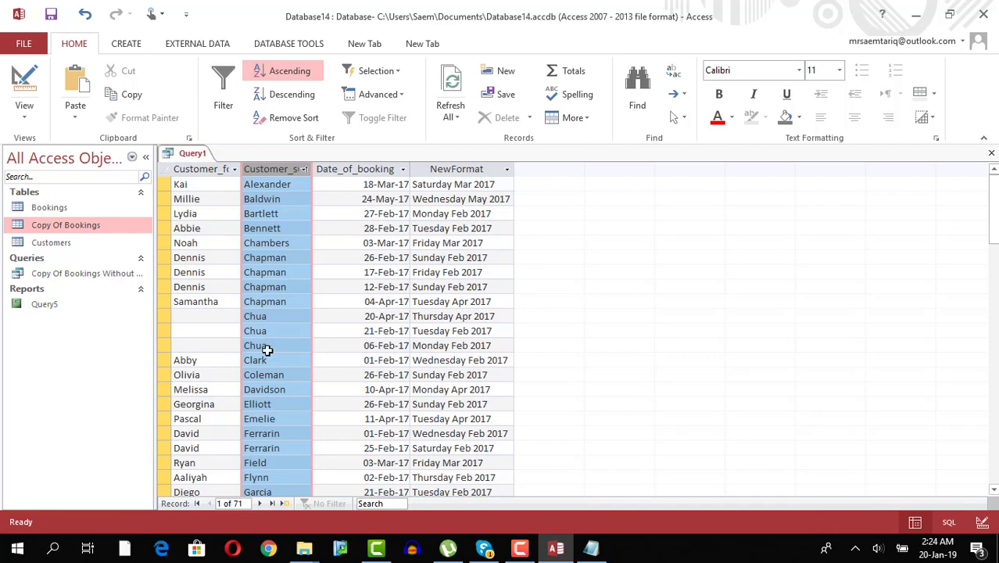
double_click(286, 258)
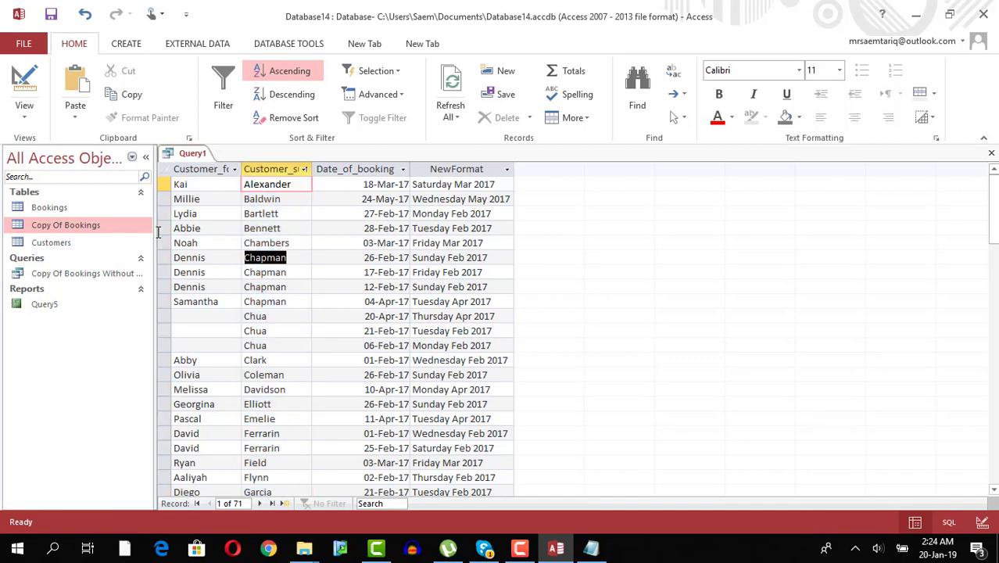
click(24, 116)
click(49, 222)
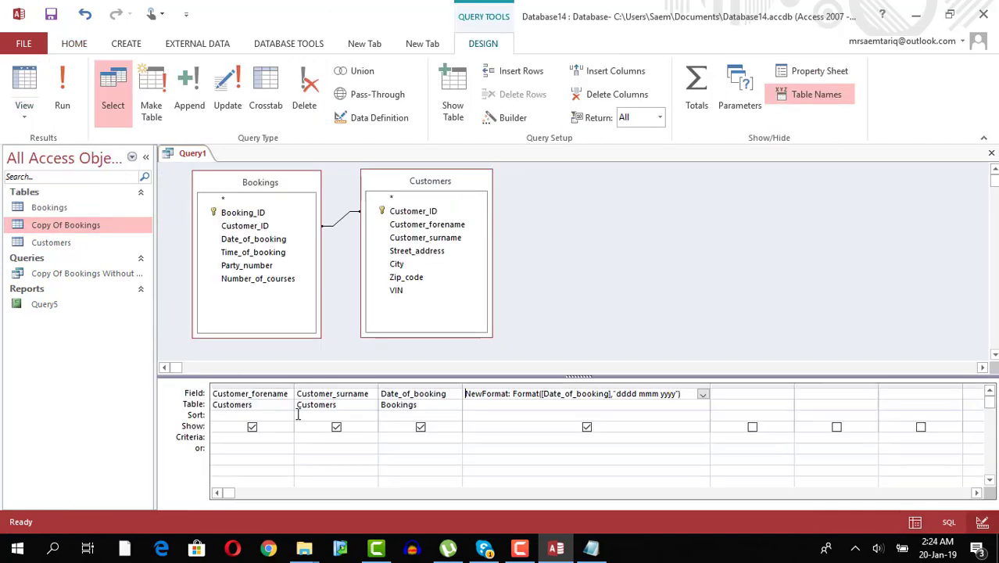
- Filter Customer_surname with a specific customer's surname as the criterion, run the query, and return to Design view
click(312, 439)
text(Chapman)
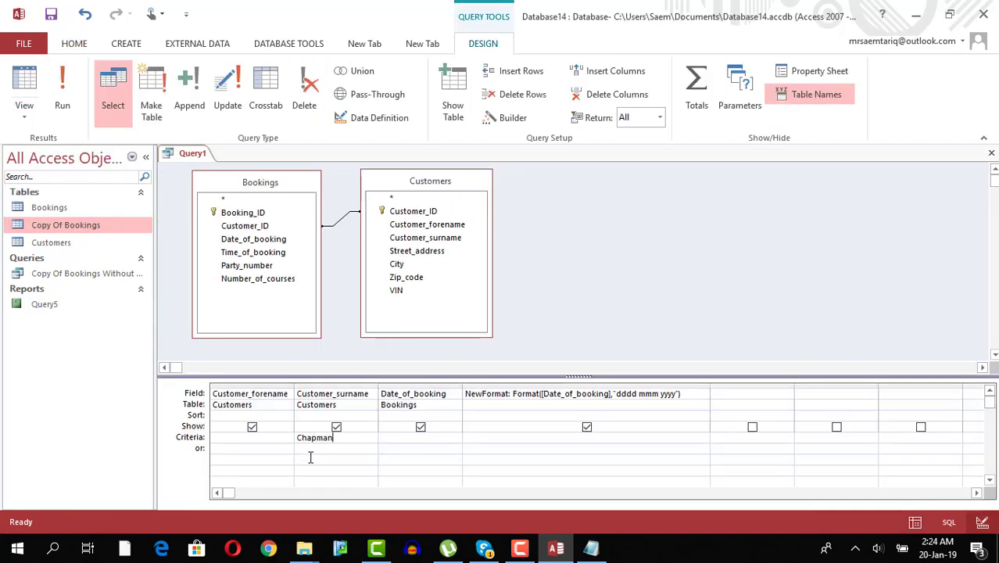
click(308, 458)
click(63, 102)
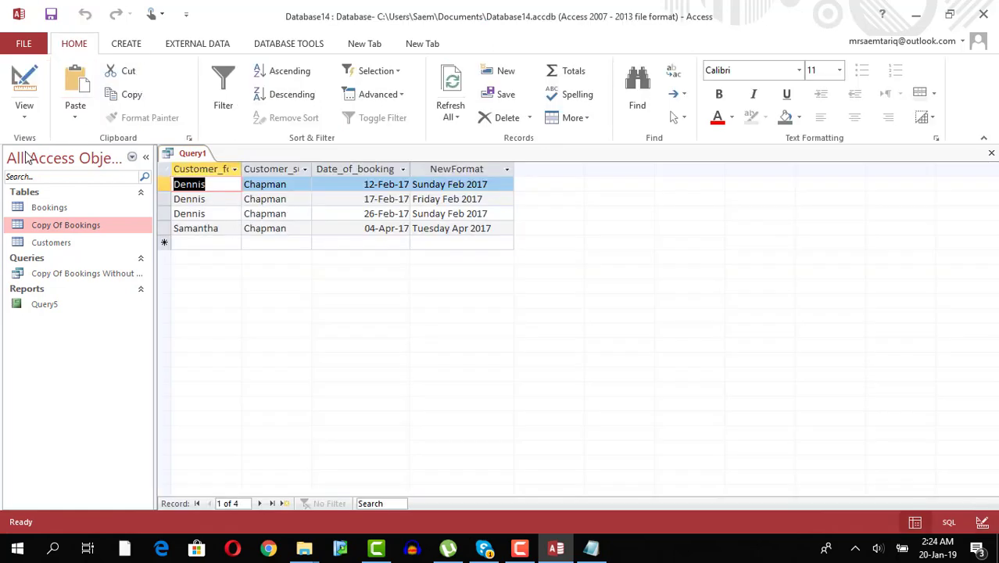
click(25, 116)
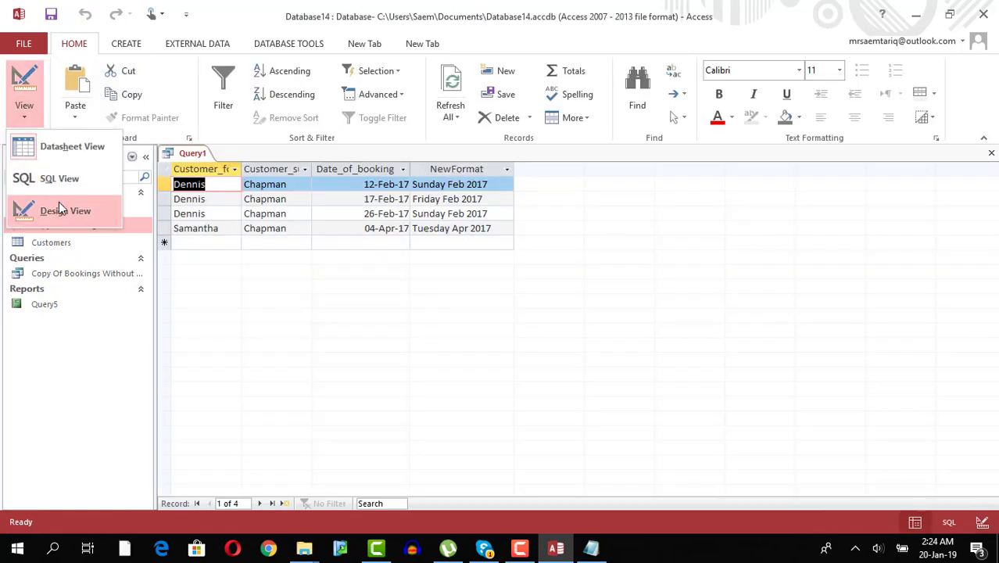
click(60, 205)
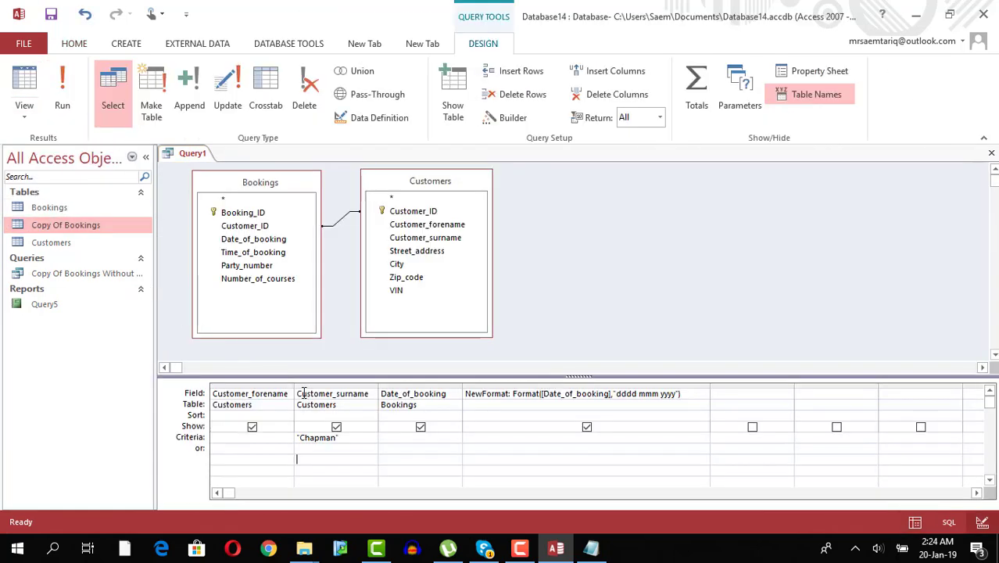
- Replace the Customer_surname criterion with the parameter prompt [Enter the Surname]
click(352, 437)
click(293, 434)
key(Delete)
text([Enter the Sur)
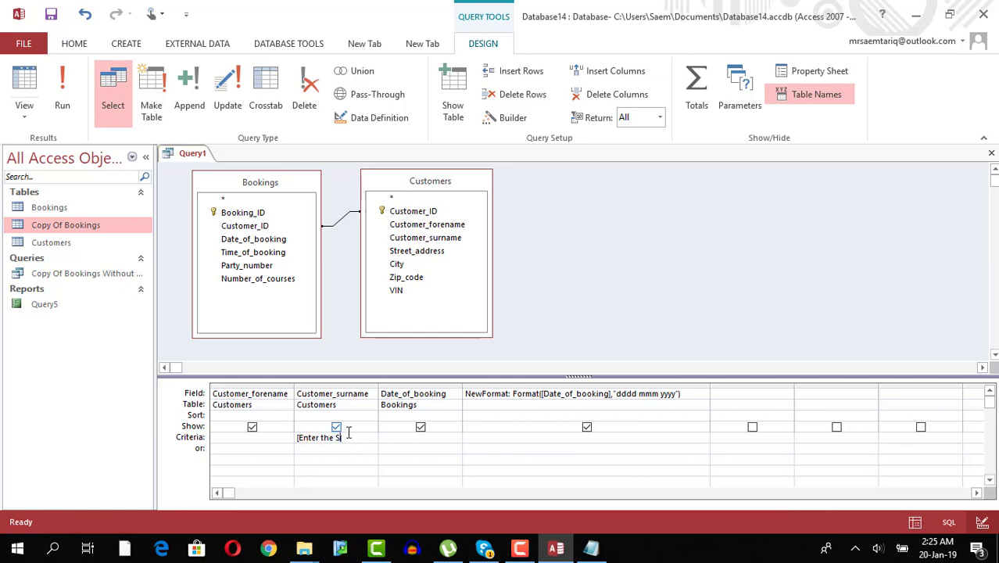
text(name])
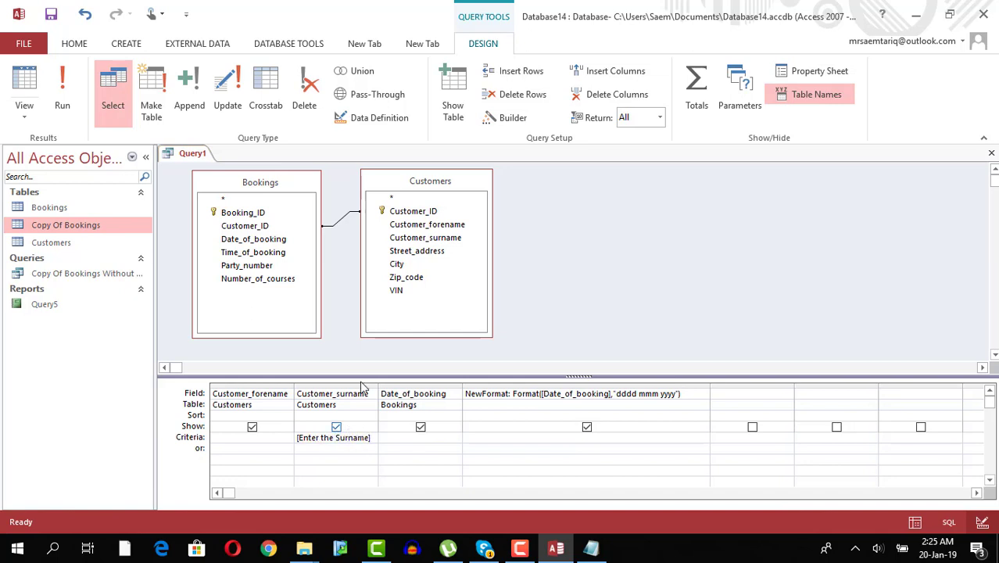
- Test the parameter query twice by entering a customer's surname, returning to Design view after each run
click(68, 106)
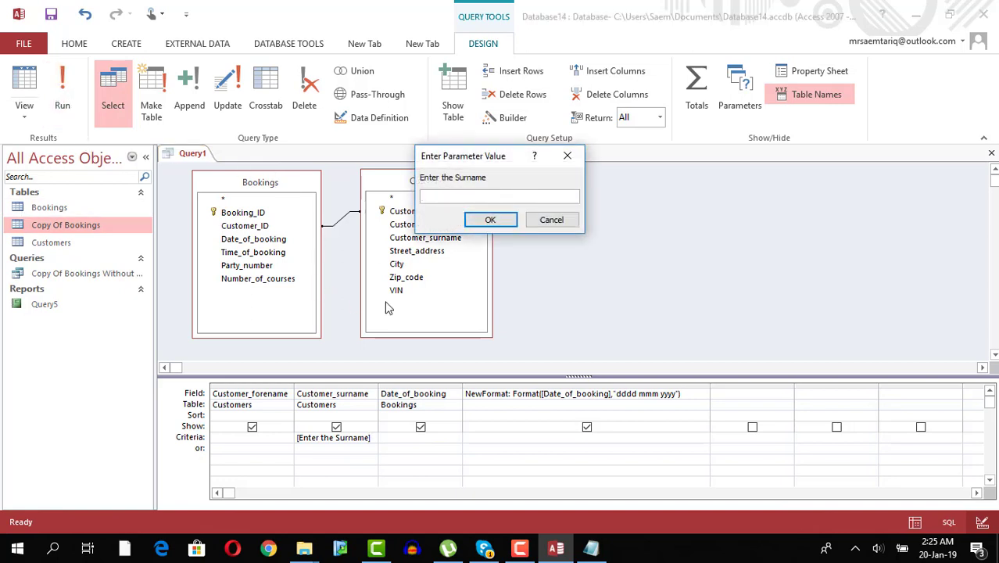
text(Chapman)
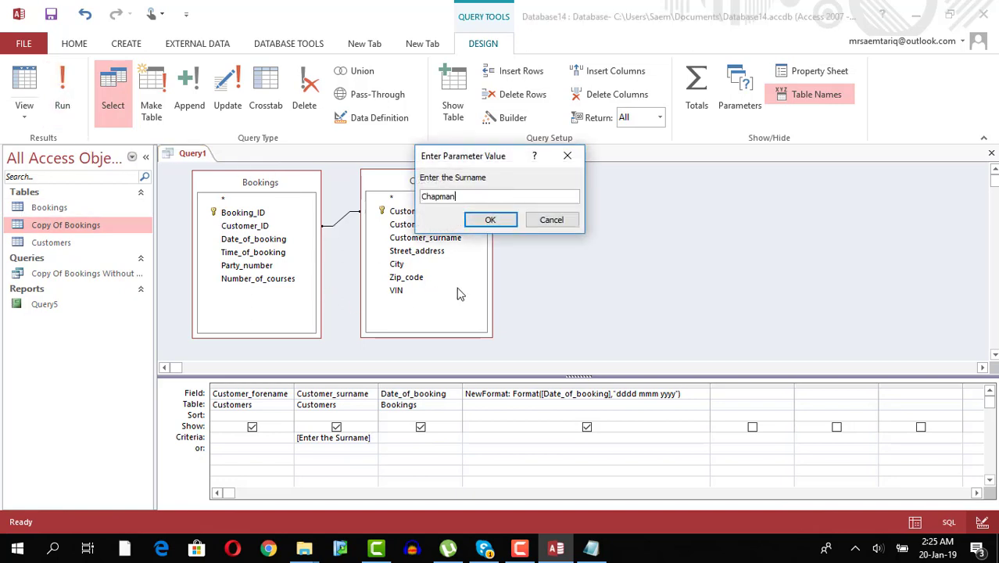
click(491, 221)
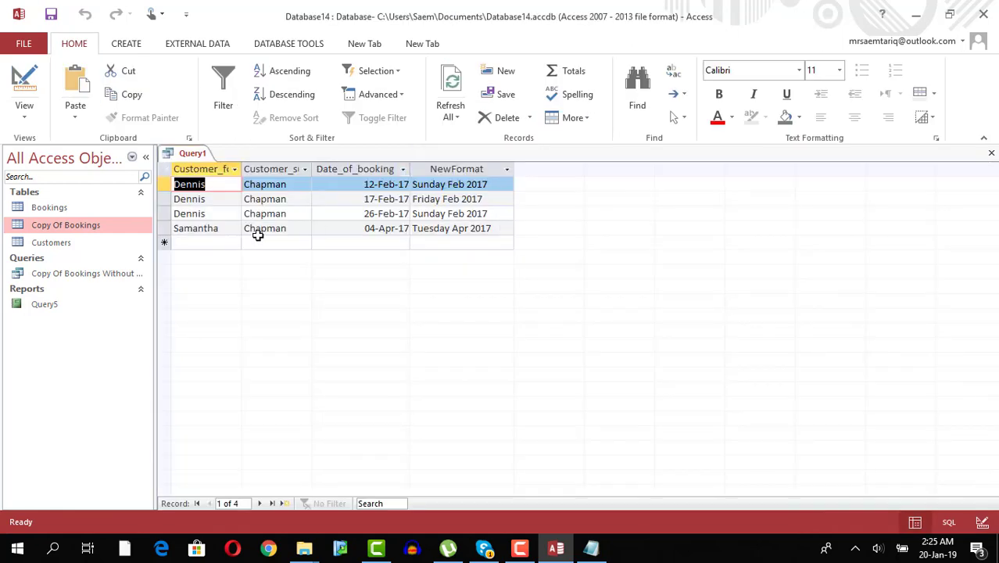
click(25, 112)
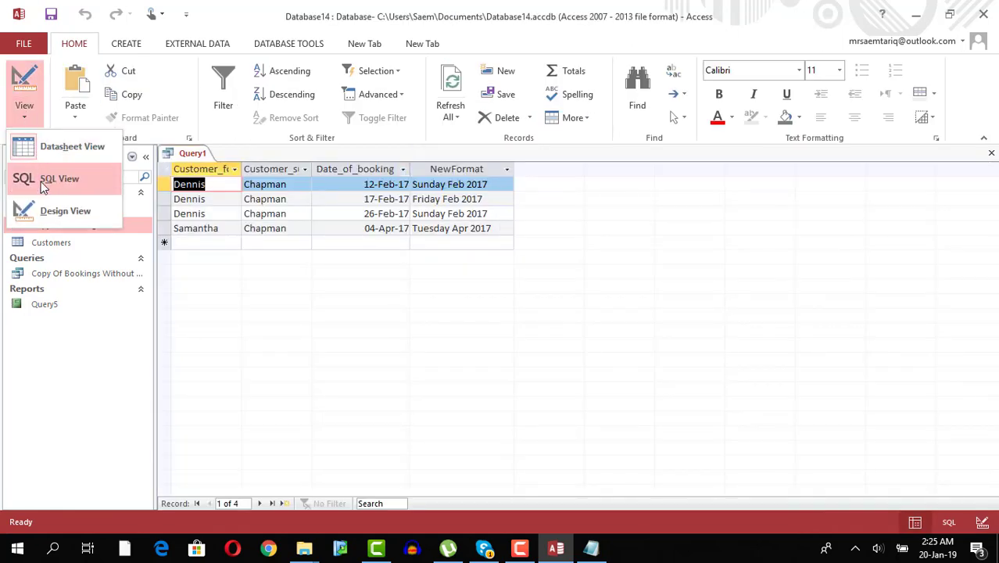
click(56, 211)
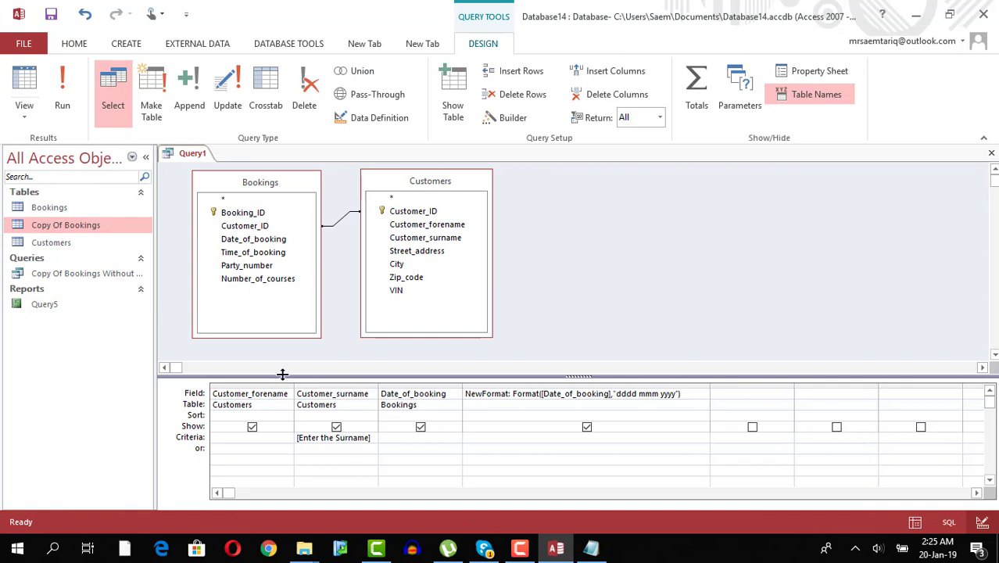
click(51, 104)
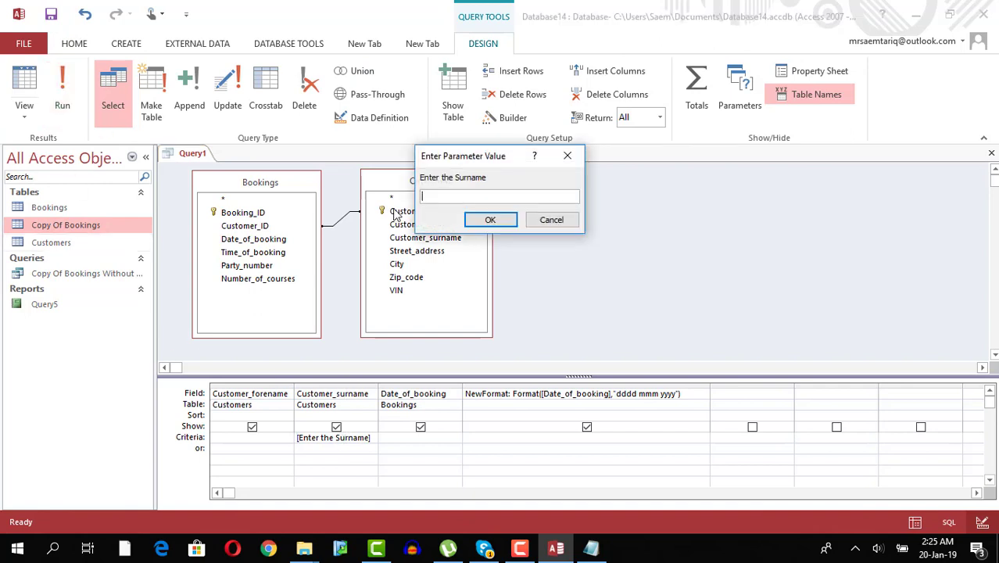
text(Chapman)
click(490, 219)
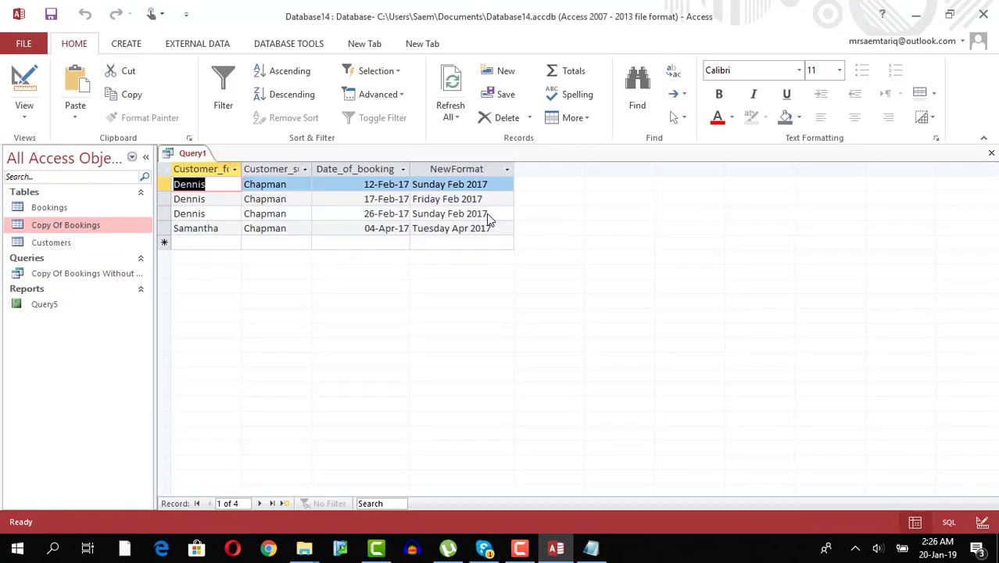
click(25, 110)
click(45, 211)
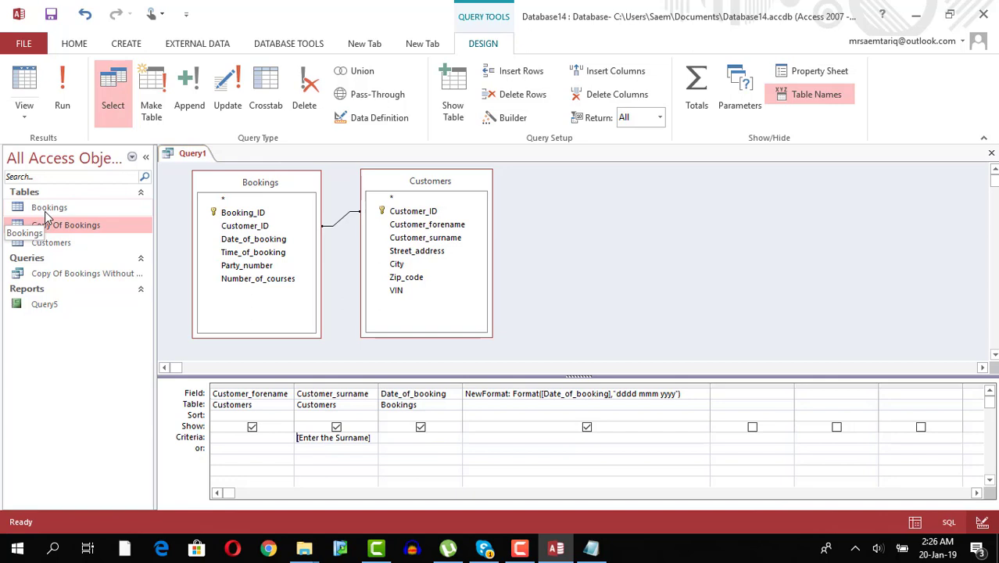
- Run the query for a customer's surname and create a report from the results, saving the query as Query1
click(62, 86)
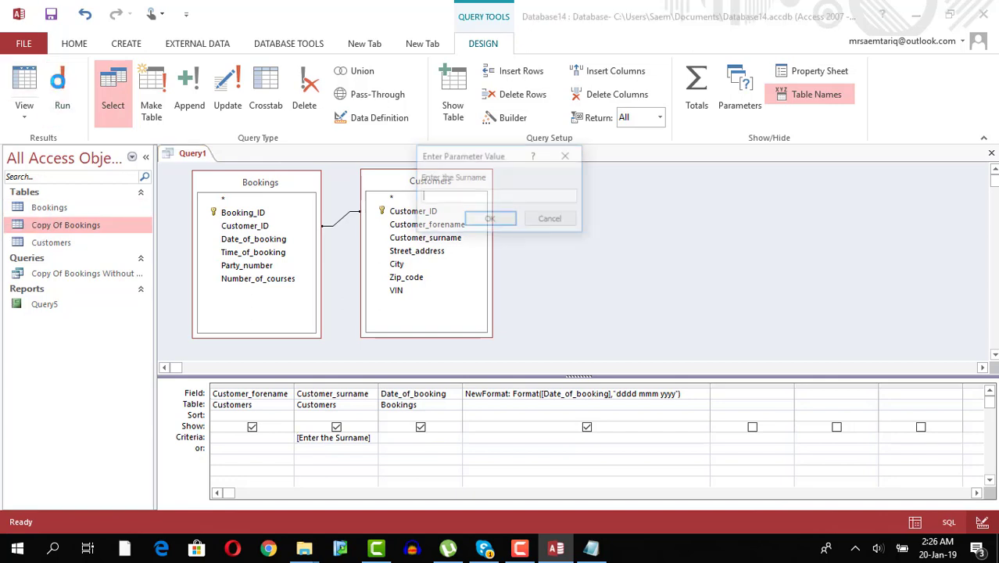
text(Chapman)
click(469, 221)
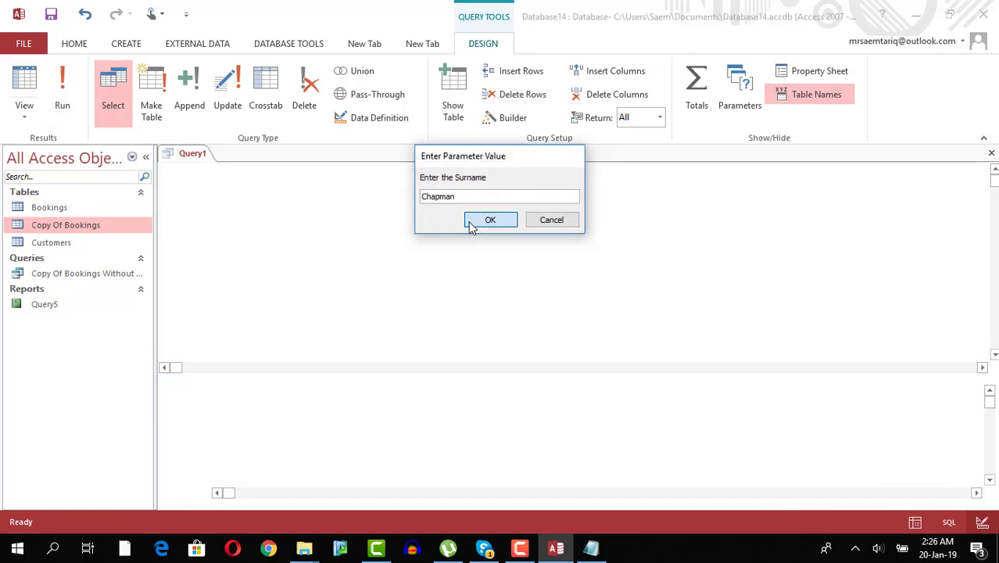
click(138, 44)
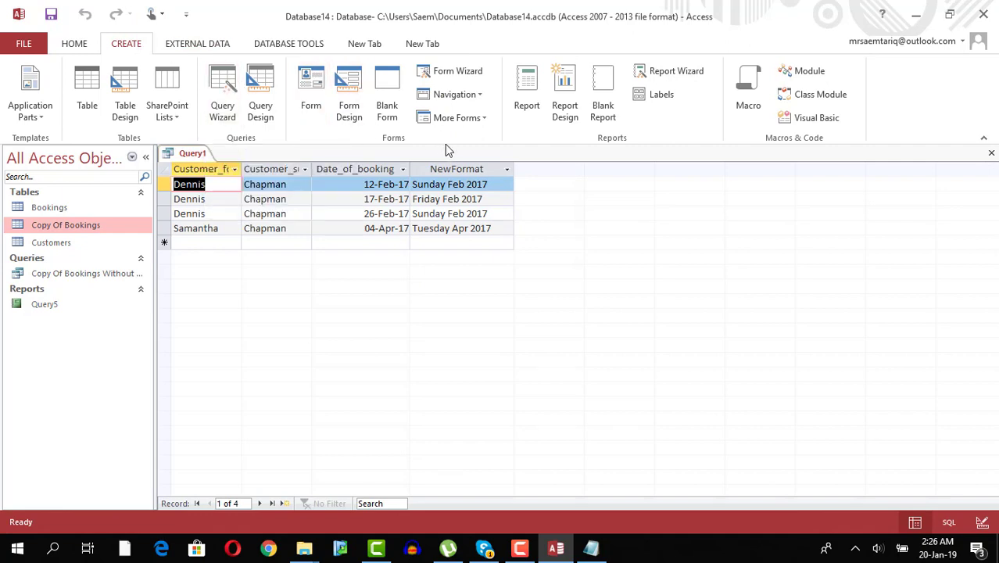
click(526, 110)
click(444, 317)
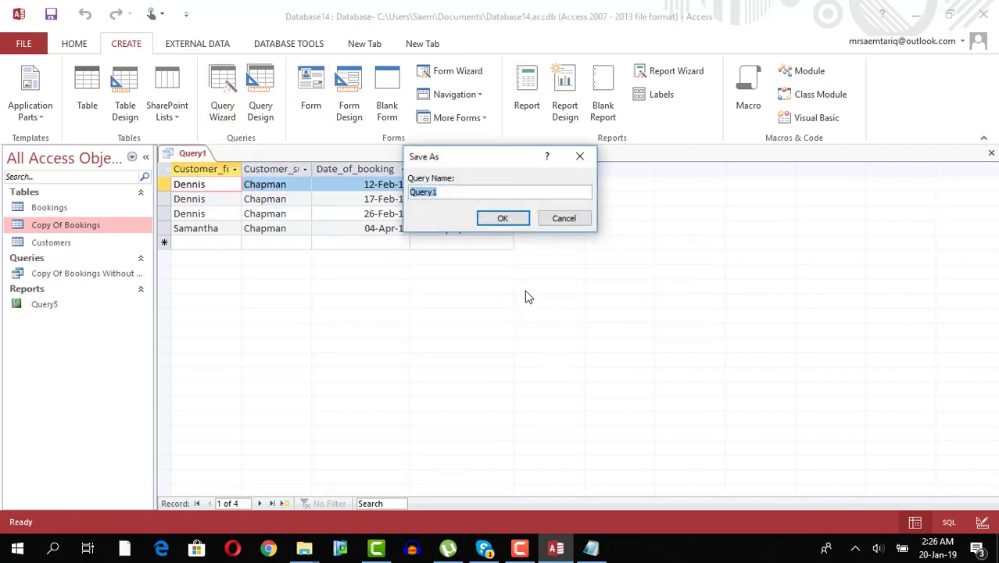
click(513, 219)
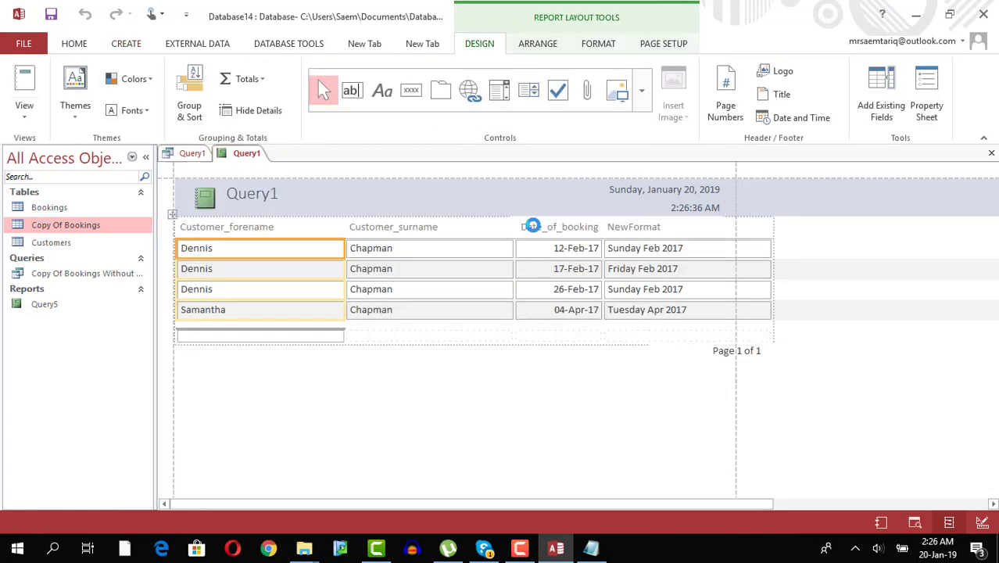
- Save the new report as Query1 and close it
click(50, 14)
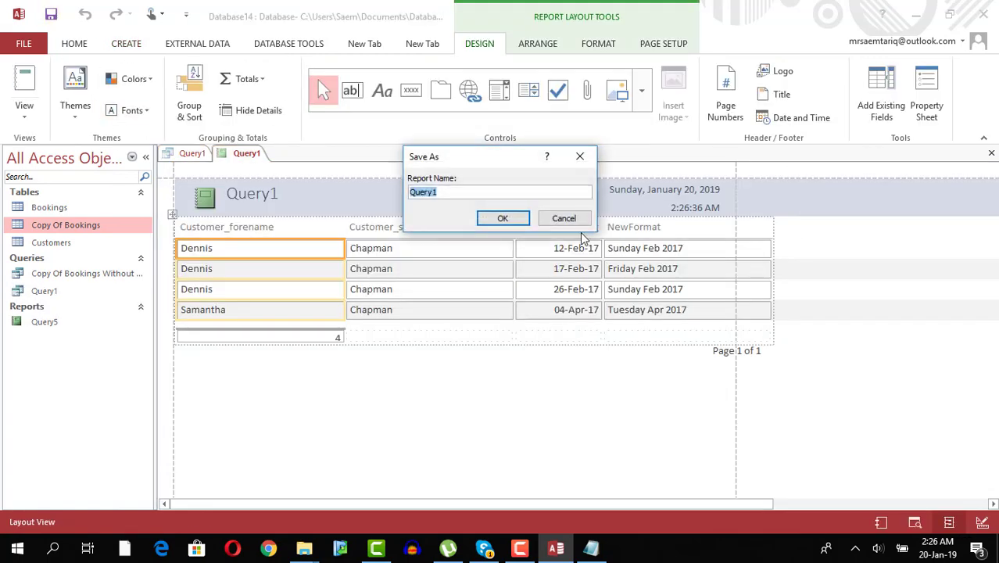
click(524, 222)
click(990, 153)
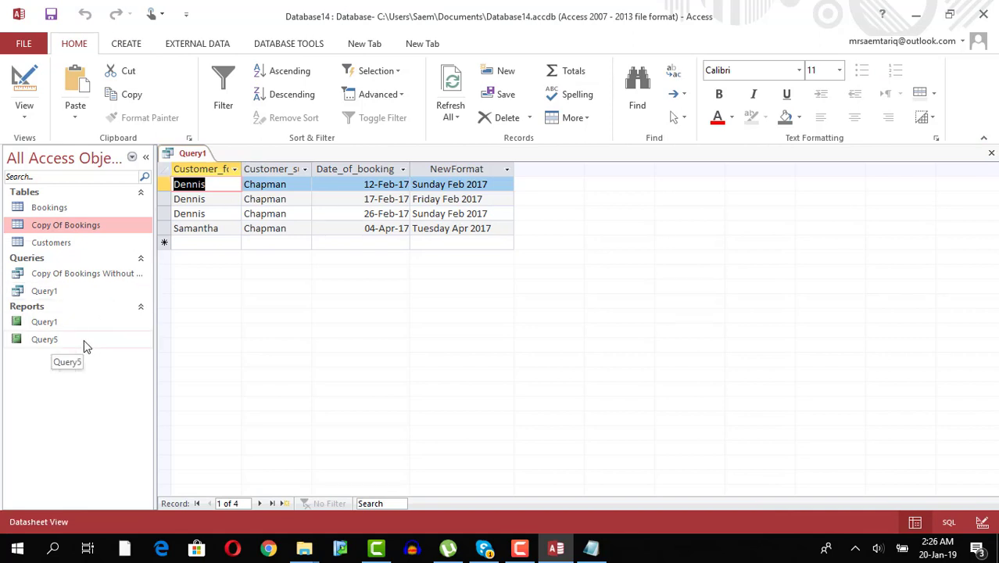
- Open the Query1 report for a different customer's surname, and close both the report and the query
double_click(70, 321)
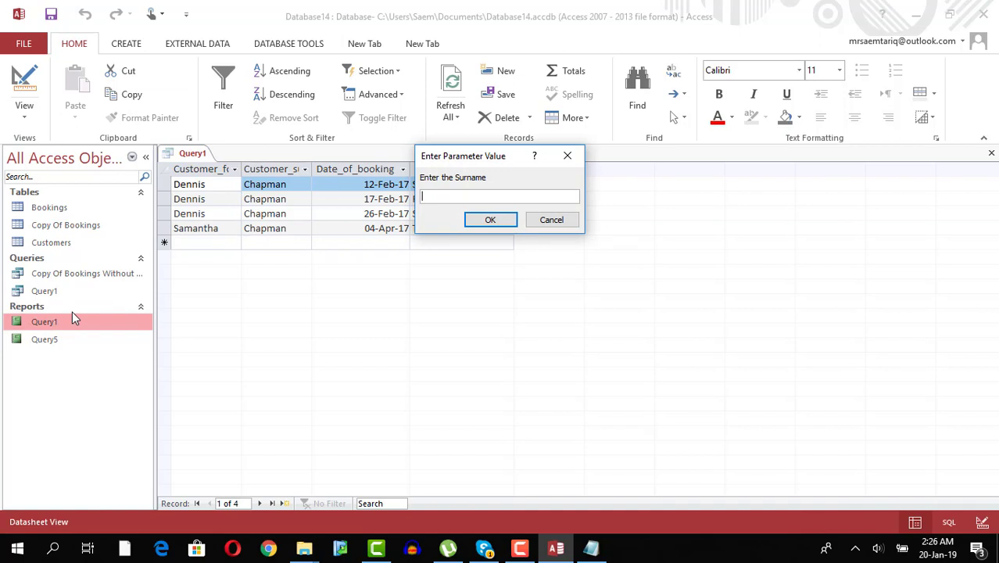
text(Sing)
text(gh)
click(485, 218)
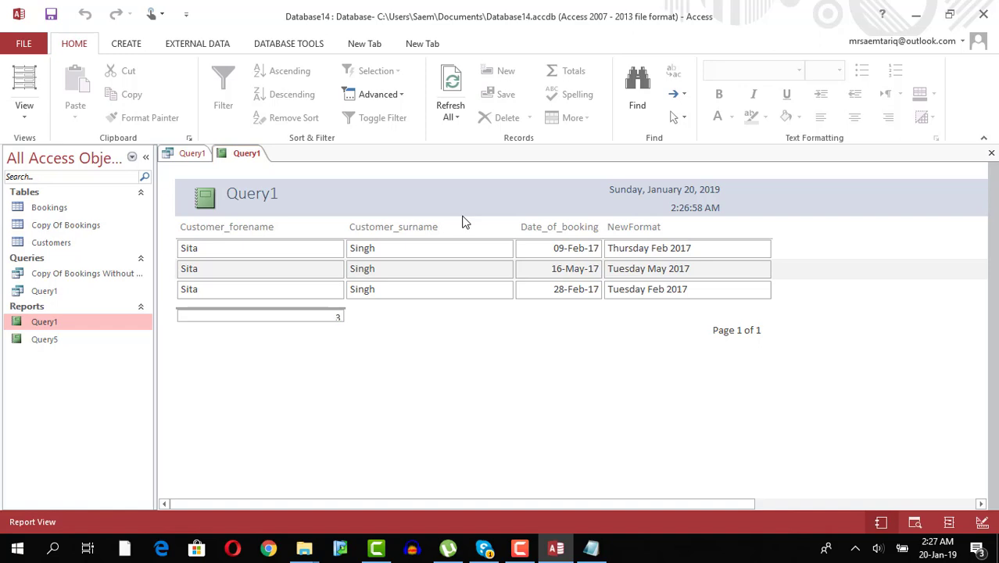
click(991, 153)
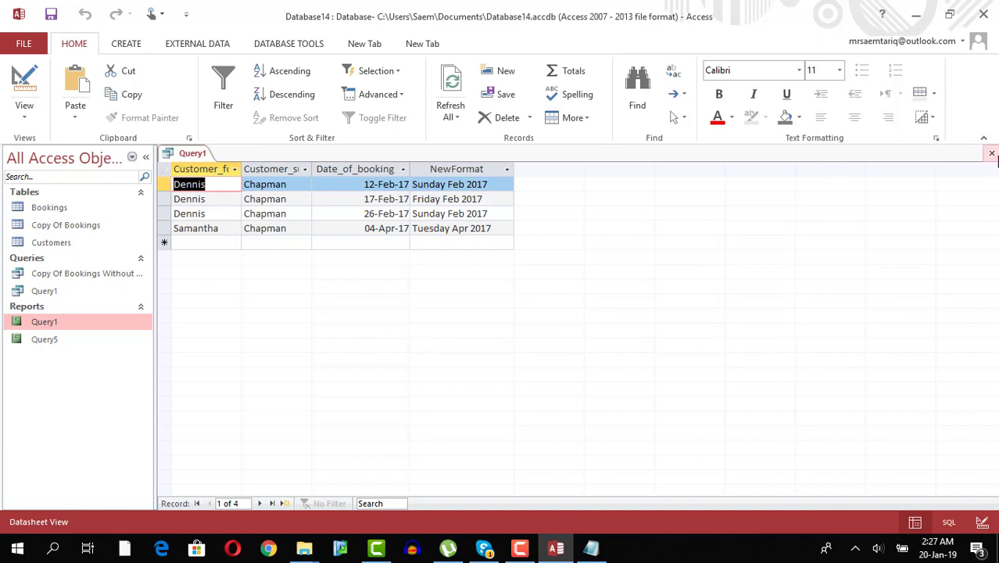
click(991, 153)
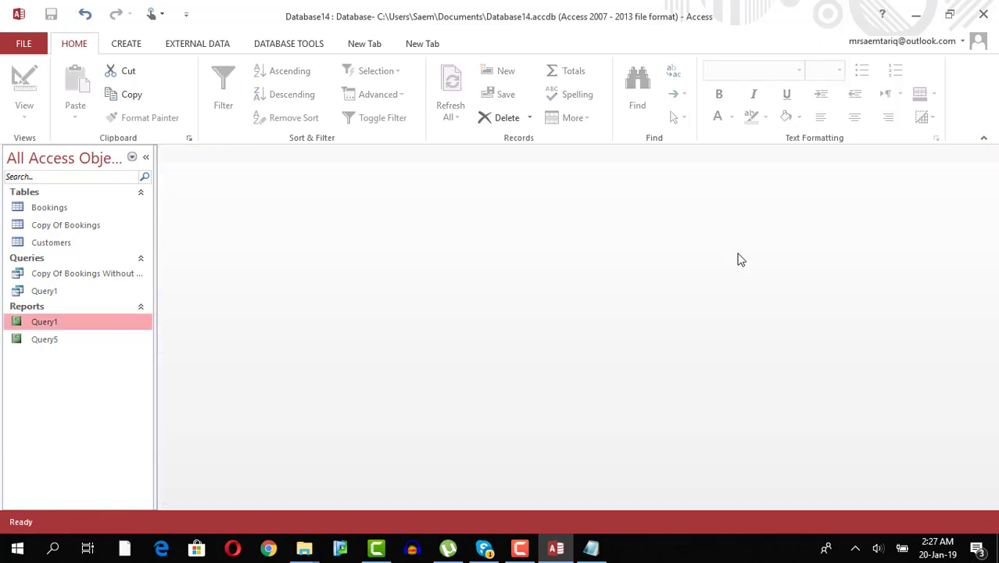
- Open Query1 in Design view and delete the [Enter the Surname] criterion from Customer_surname
right_click(63, 294)
click(91, 312)
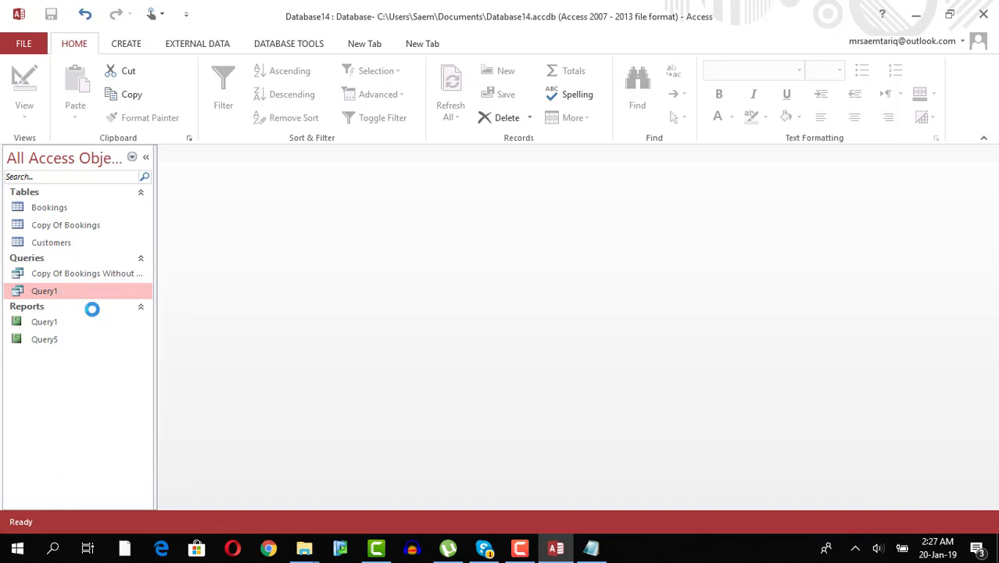
click(378, 426)
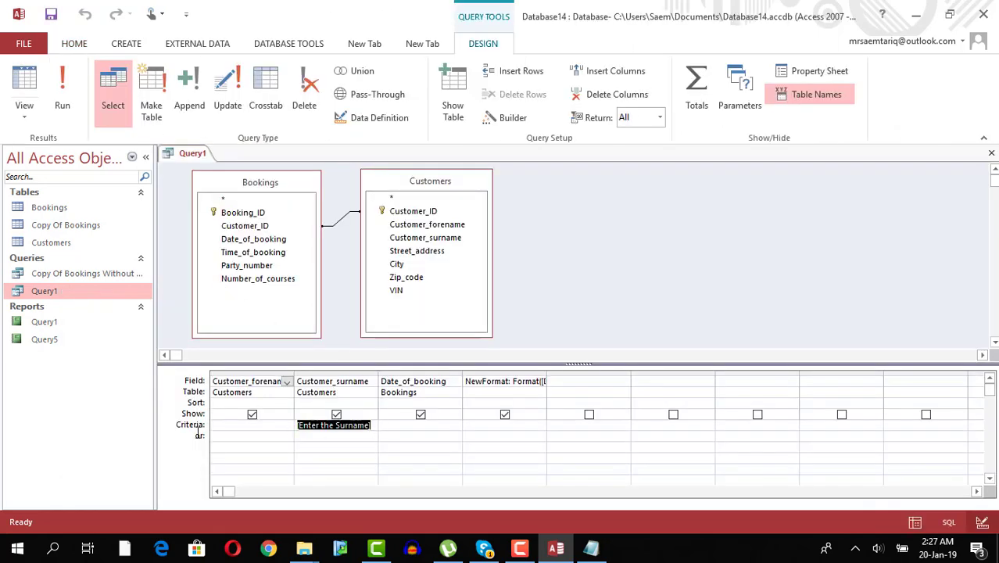
key(BackSpace)
key(BackSpace)
key(BackSpace)
key(BackSpace)
key(BackSpace)
key(BackSpace)
key(BackSpace)
key(BackSpace)
key(BackSpace)
key(BackSpace)
key(BackSpace)
key(BackSpace)
key(BackSpace)
key(BackSpace)
key(BackSpace)
key(BackSpace)
key(BackSpace)
key(BackSpace)
key(BackSpace)
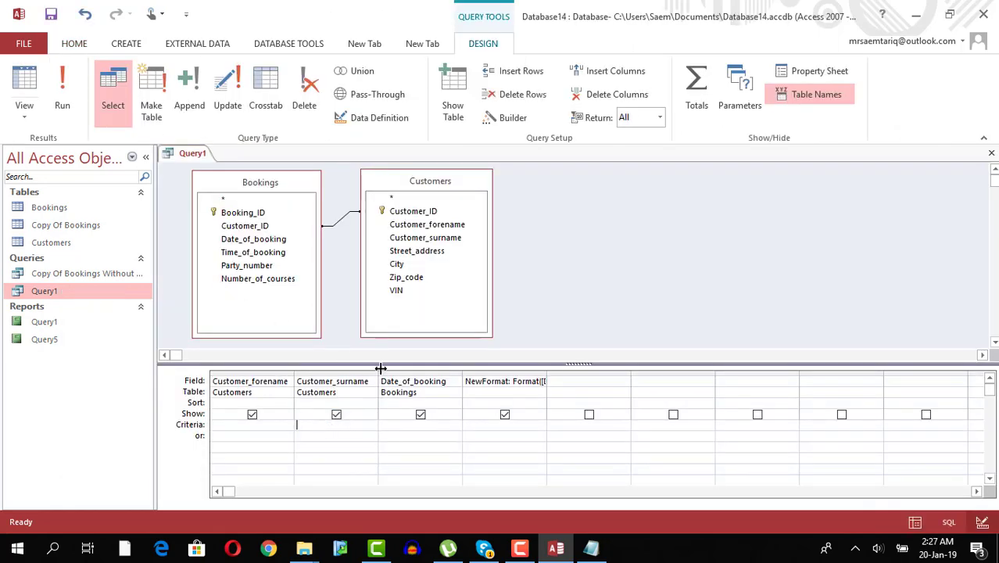
- Fit the NewFormat column to its expression and clear the calculated field's contents
double_click(547, 373)
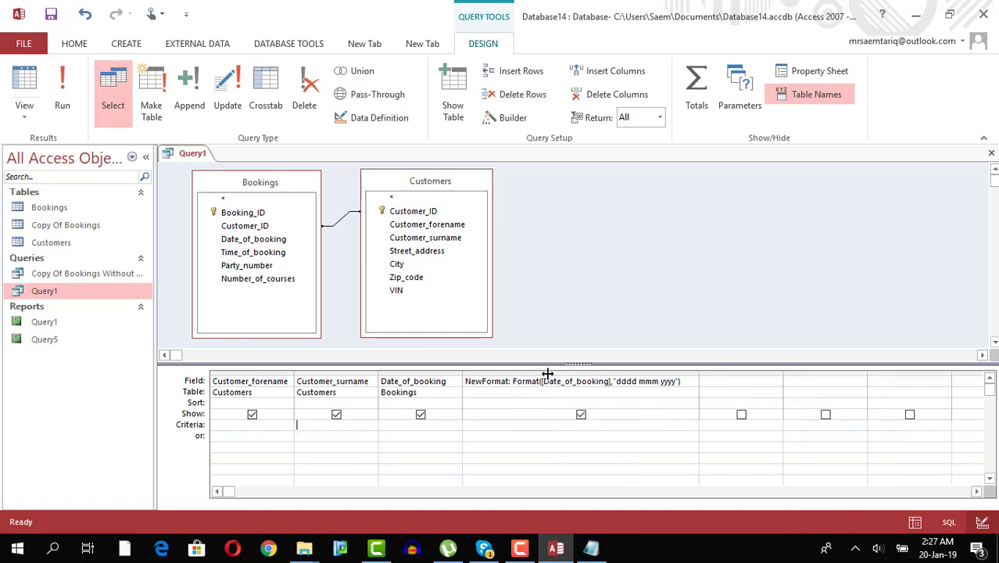
click(689, 380)
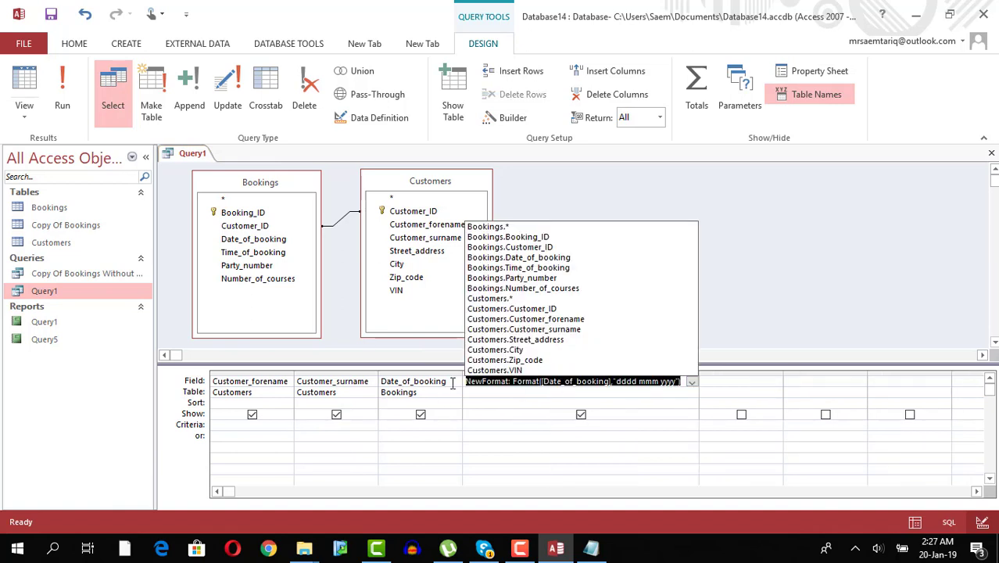
click(481, 386)
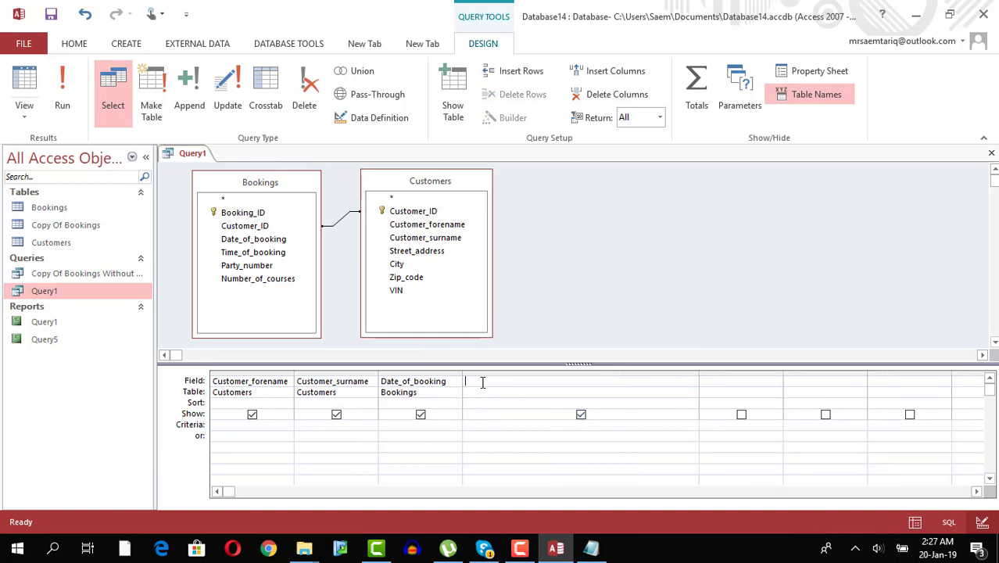
- Add Number_of_courses from Bookings to Query1, run the query and sort the records by that field in ascending order
drag(263, 281, 484, 383)
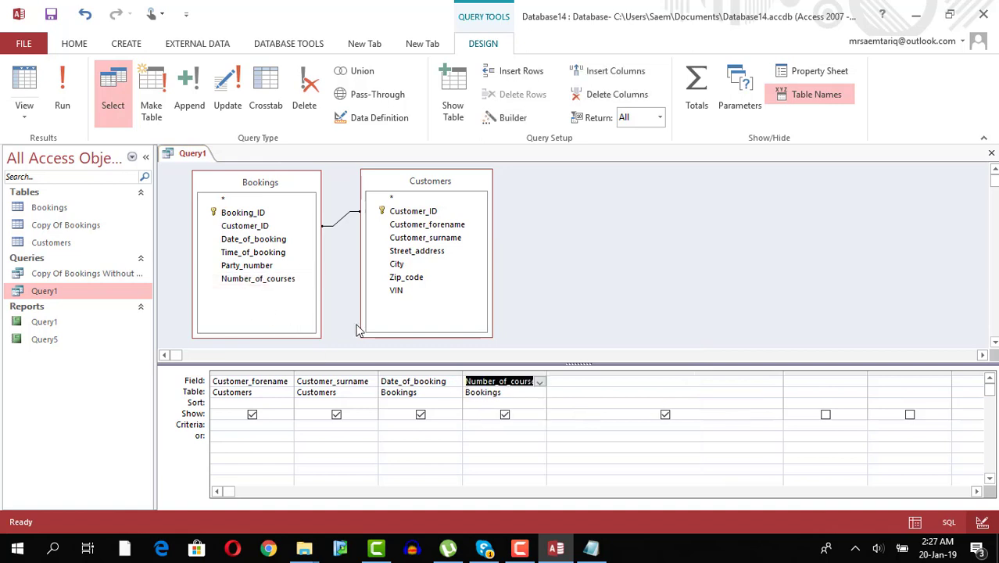
click(63, 104)
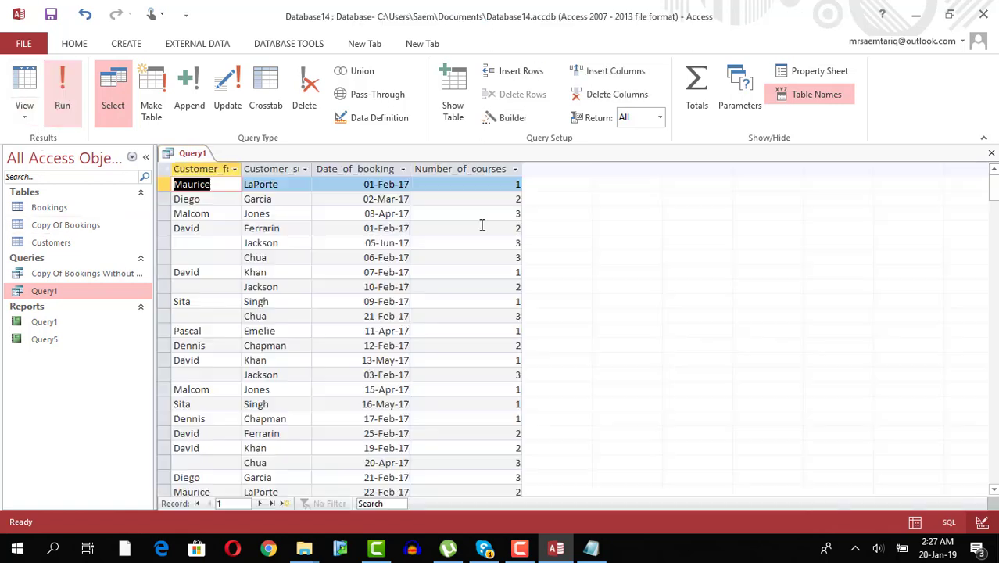
click(486, 170)
click(290, 72)
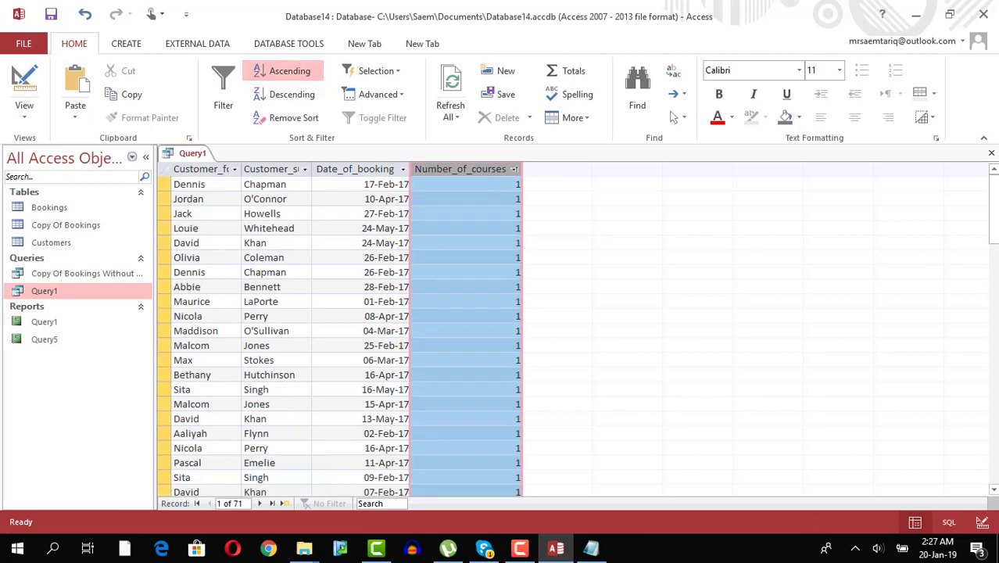
drag(993, 216, 13, 133)
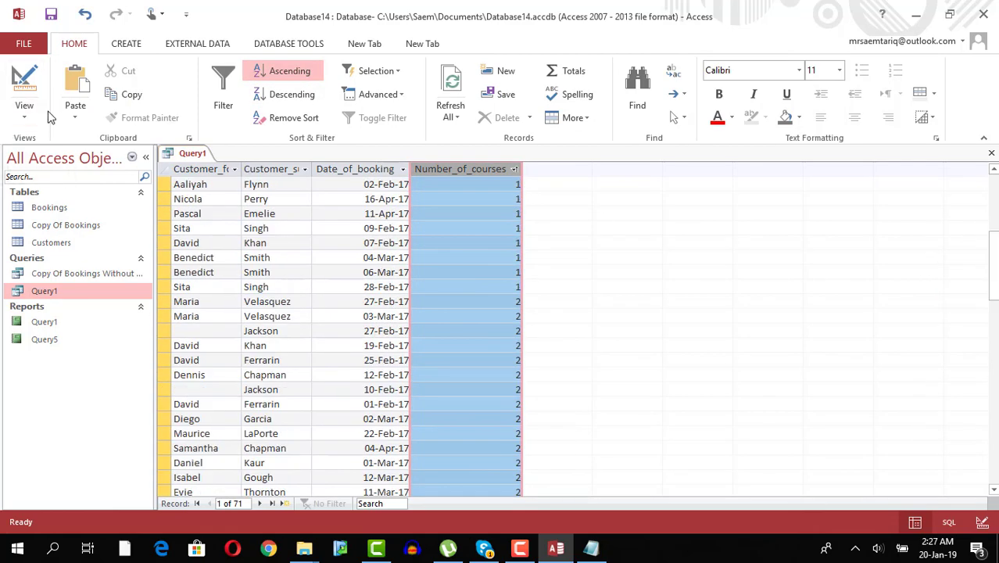
- Return to Design view, add Party_number from Bookings, run Query1 and sort the records by party number in ascending order
click(24, 116)
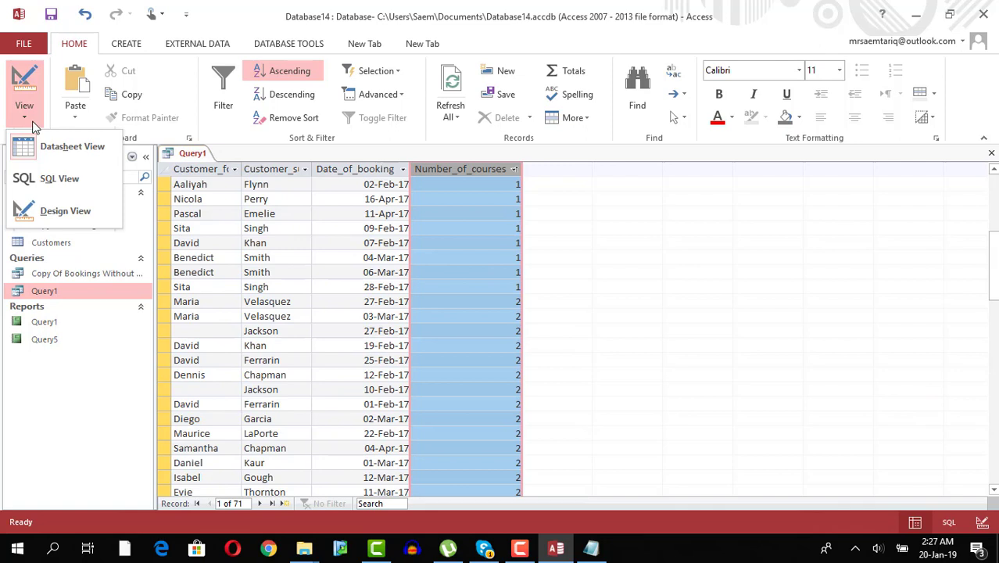
click(62, 211)
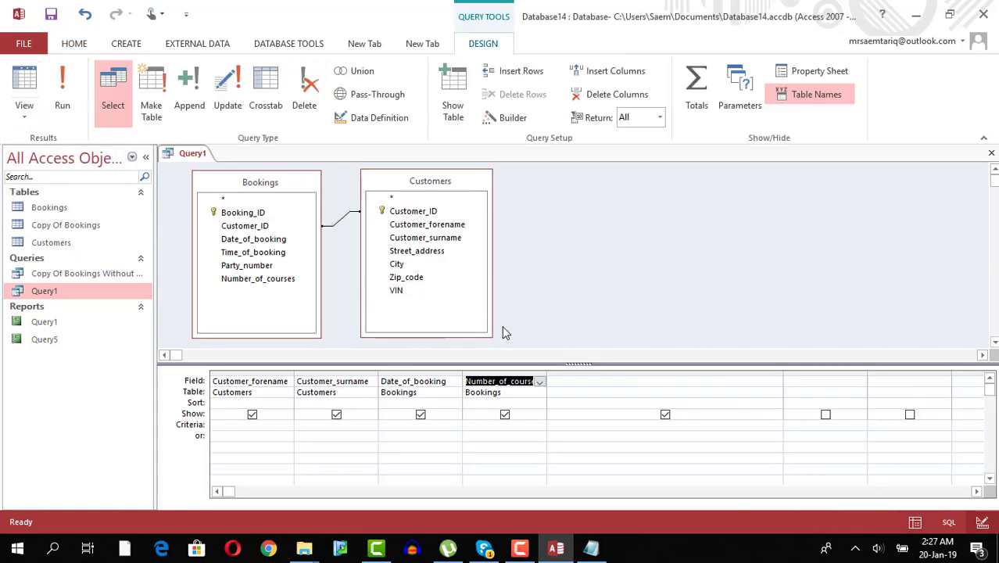
double_click(263, 269)
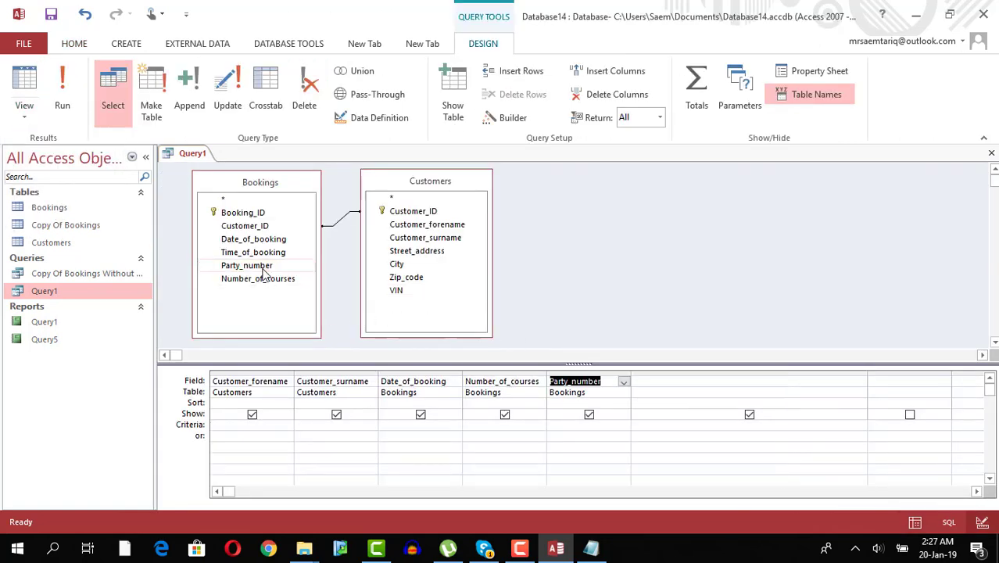
click(64, 100)
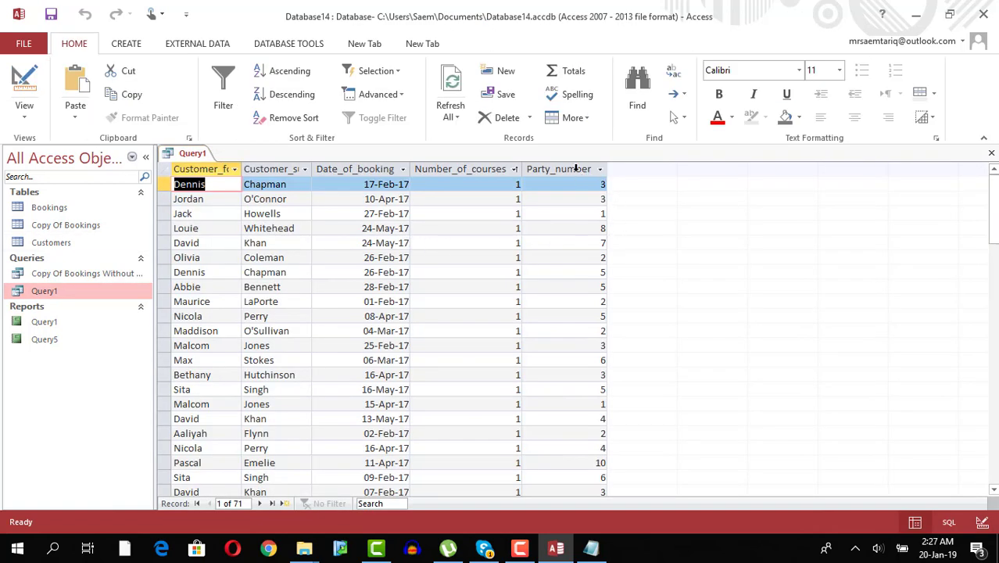
click(577, 169)
click(311, 70)
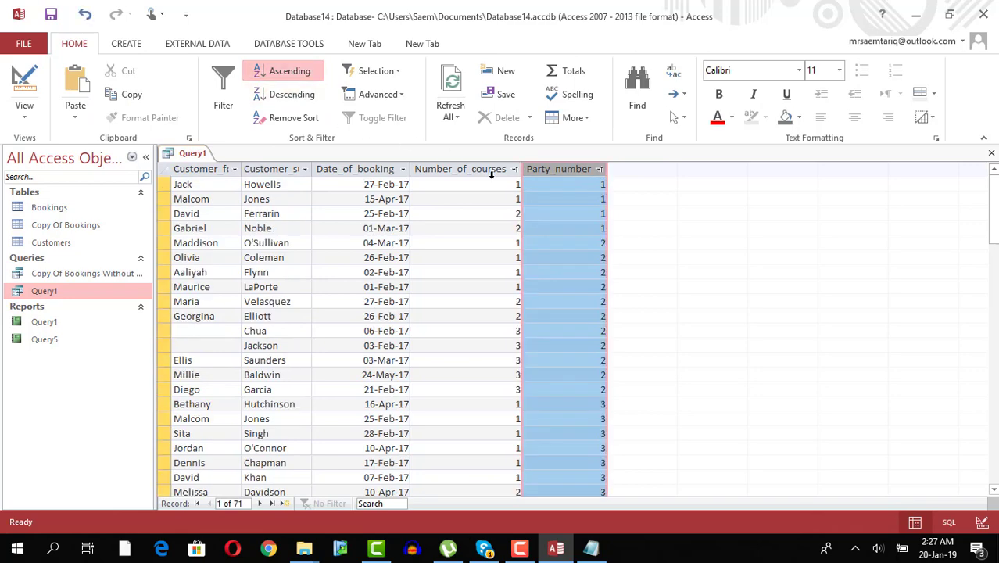
scroll(718, 299, down, 16)
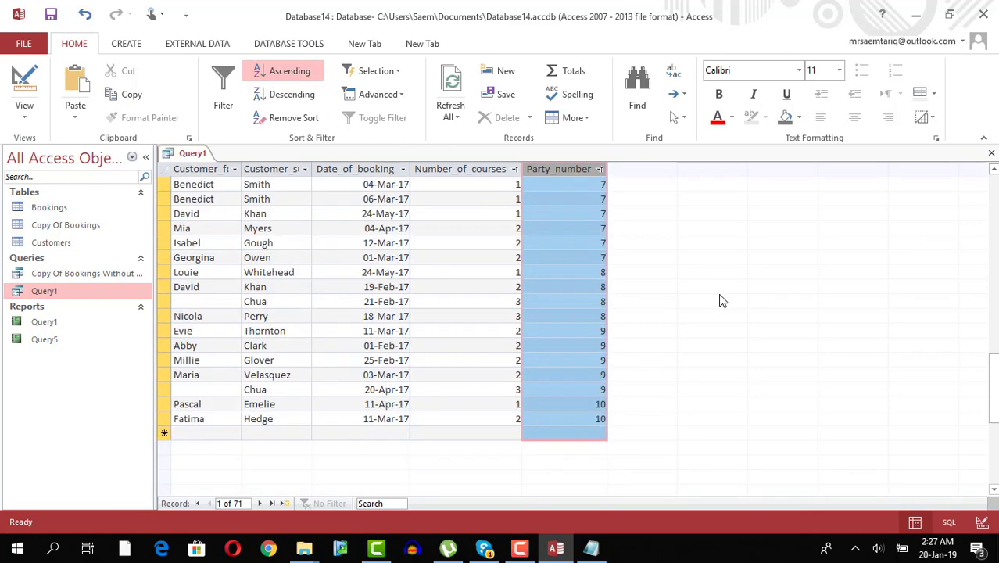
scroll(719, 300, up, 7)
scroll(719, 300, up, 9)
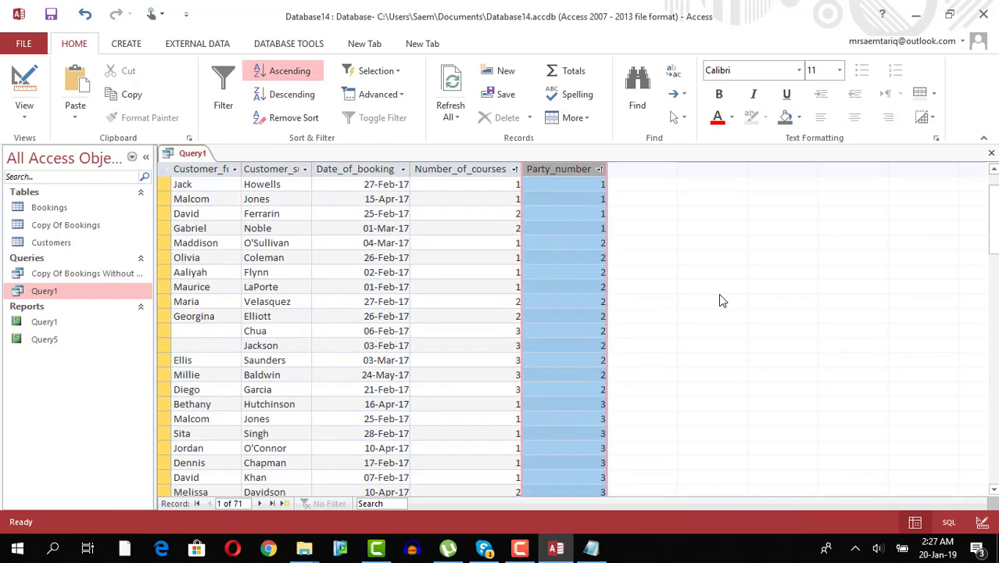
- In Design view, set the Party_number criterion to Between [Enter the First No] And [Enter the Second Number]
click(23, 114)
click(47, 208)
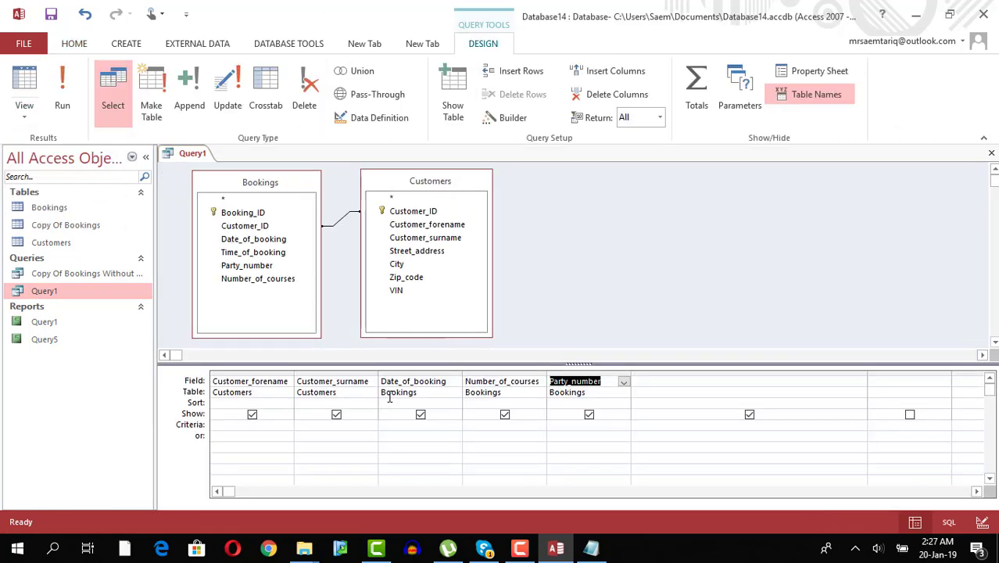
click(558, 425)
text(b)
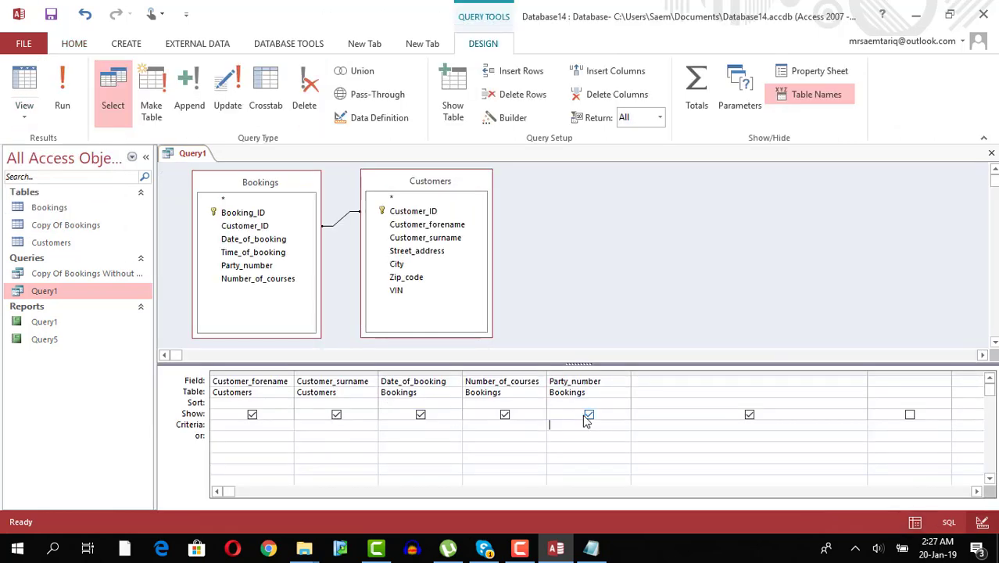
text(etween [)
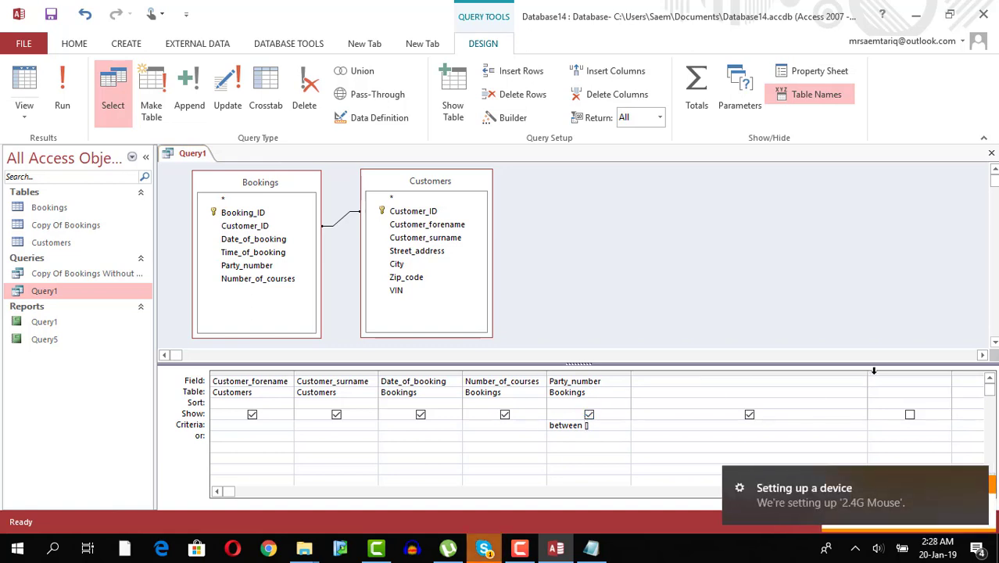
text(Enter the ])
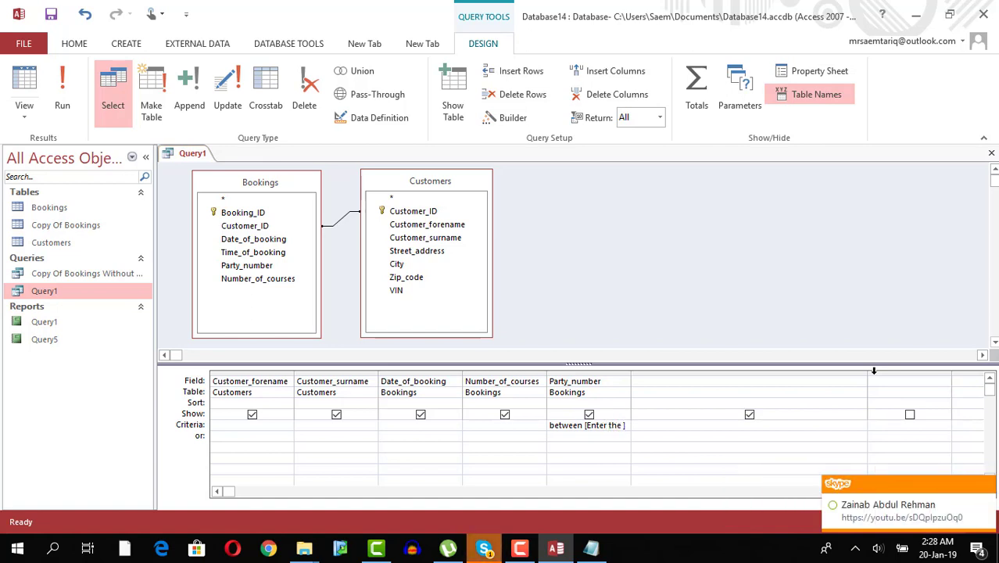
text(First No])
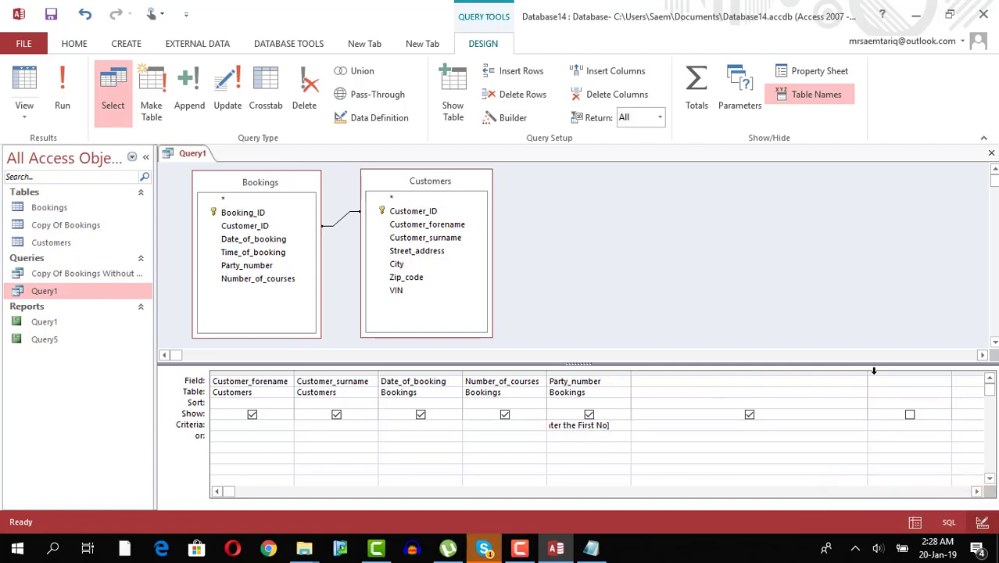
text( and [Enter)
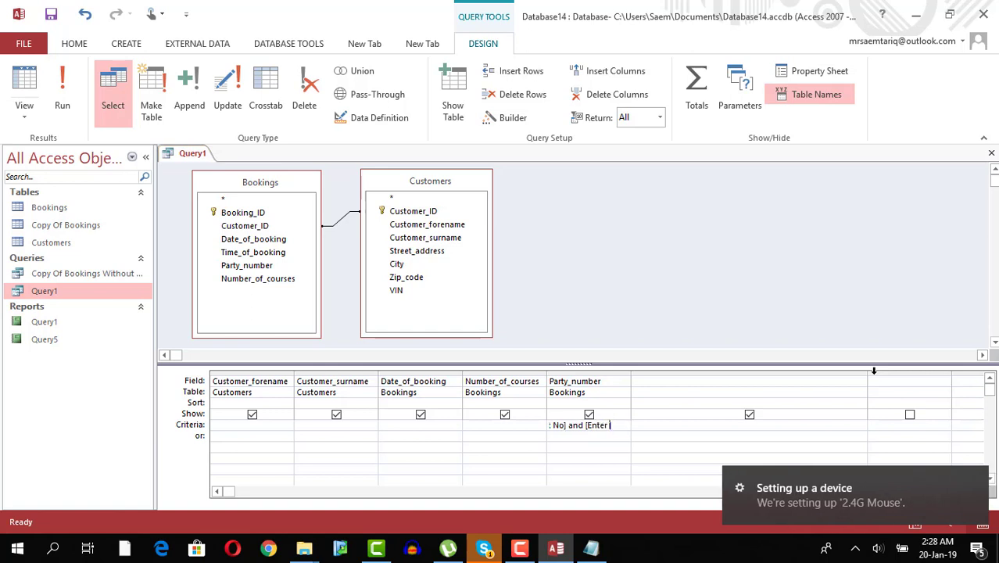
text( the Second Nu)
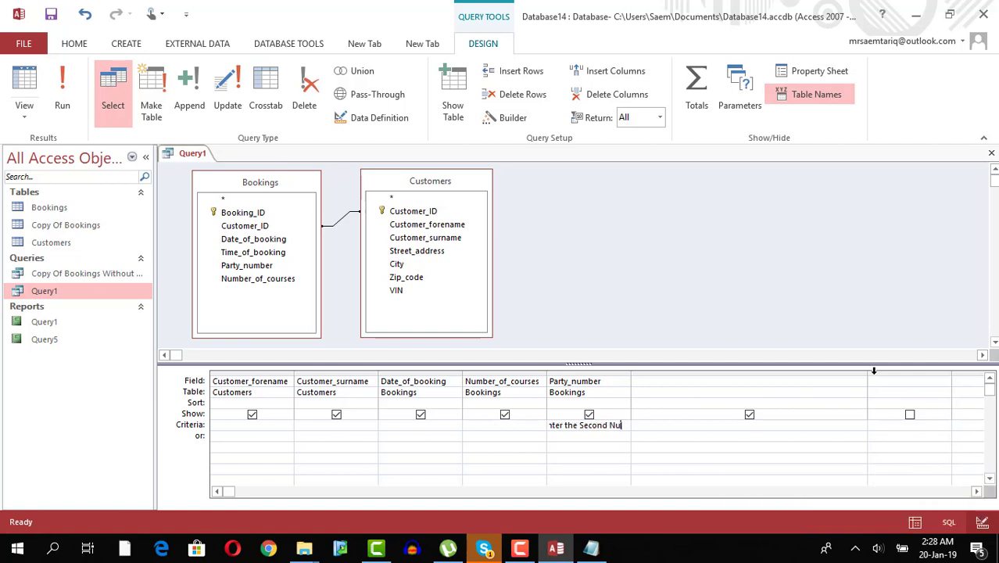
text(mber])
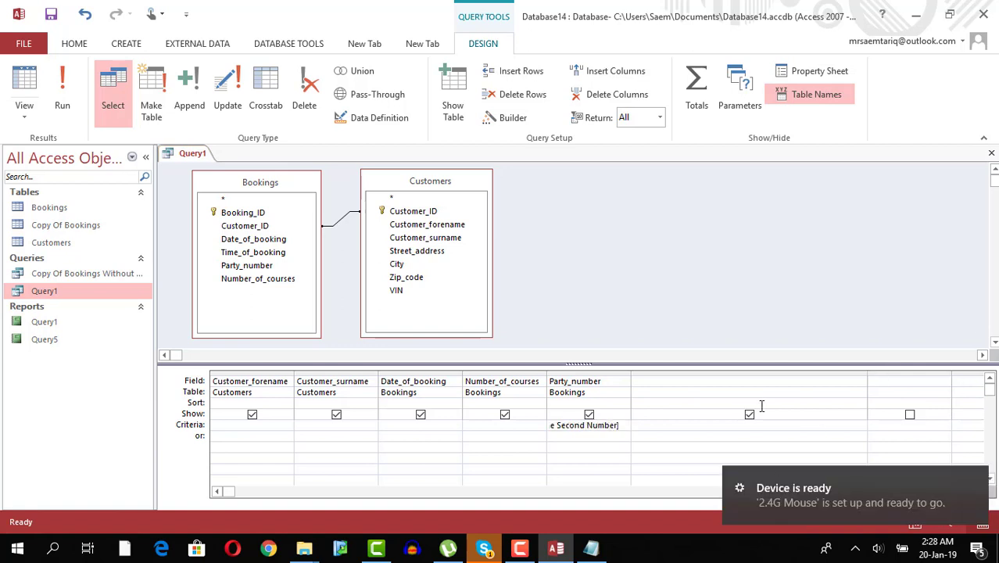
click(633, 371)
click(633, 381)
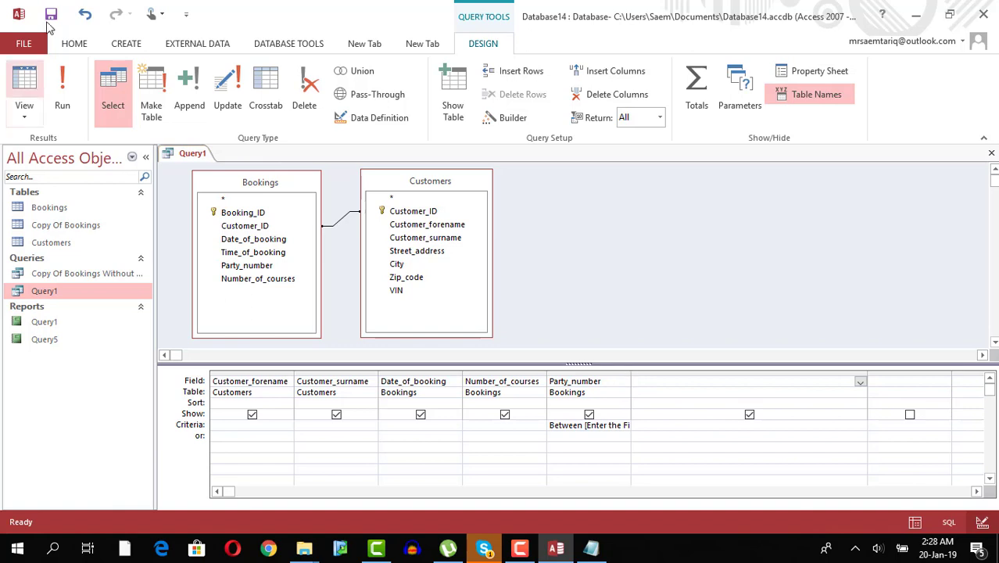
- Run Query1 with 2 as the first number and 5 as the second number
click(62, 90)
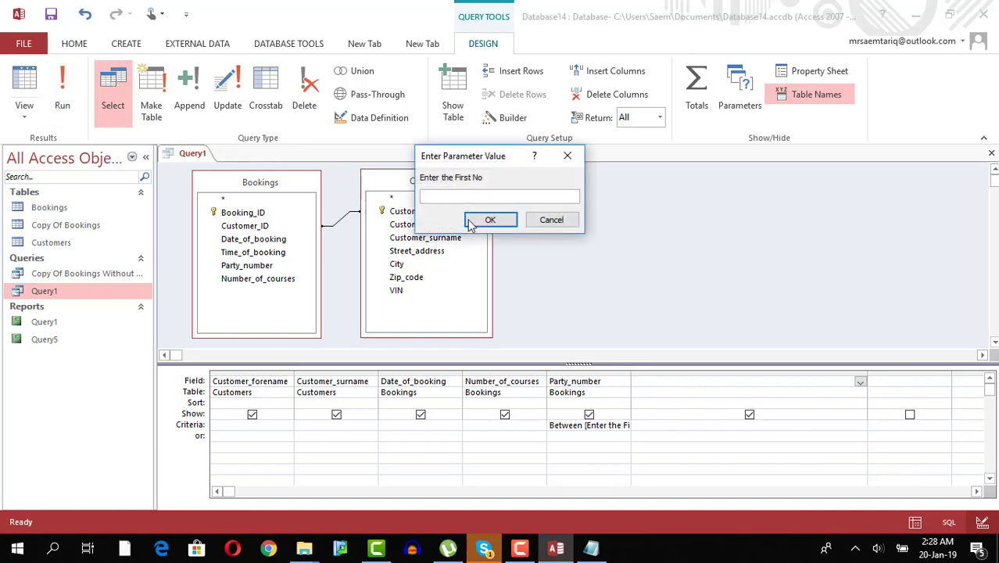
text(2)
click(500, 220)
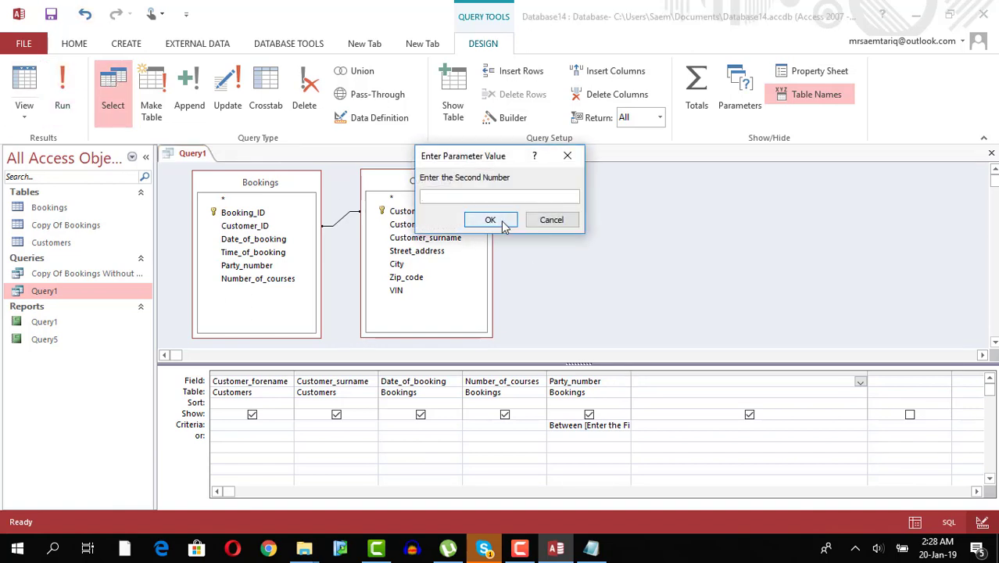
text(5)
click(490, 219)
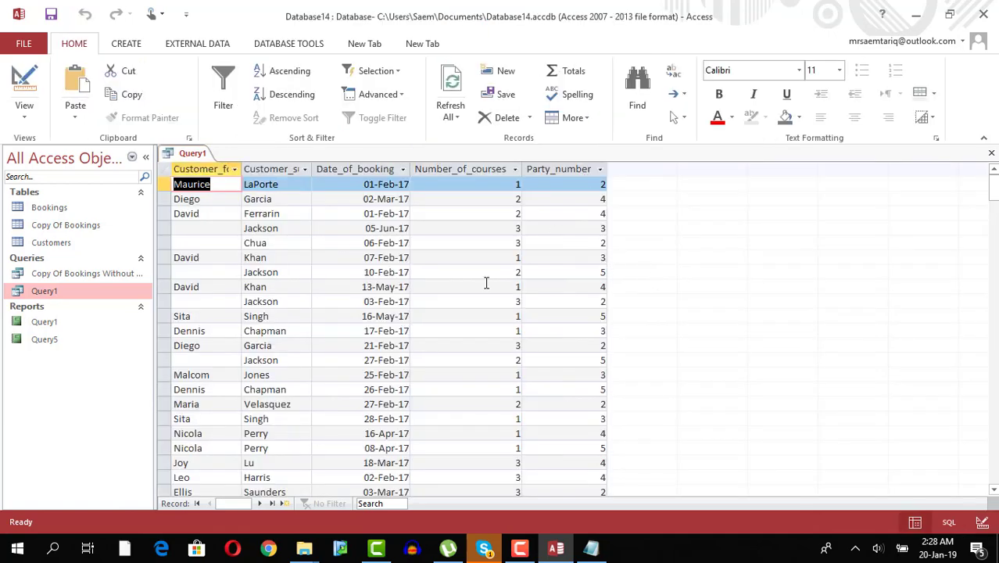
- Return to Design view, fit the Party_number column to its criterion and highlight the Between keyword
click(26, 115)
click(62, 209)
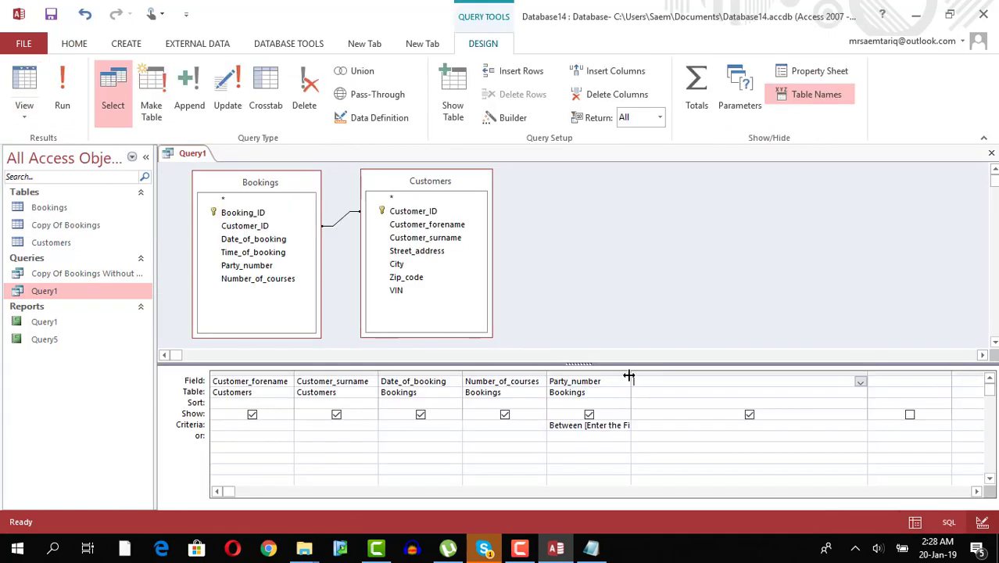
double_click(629, 376)
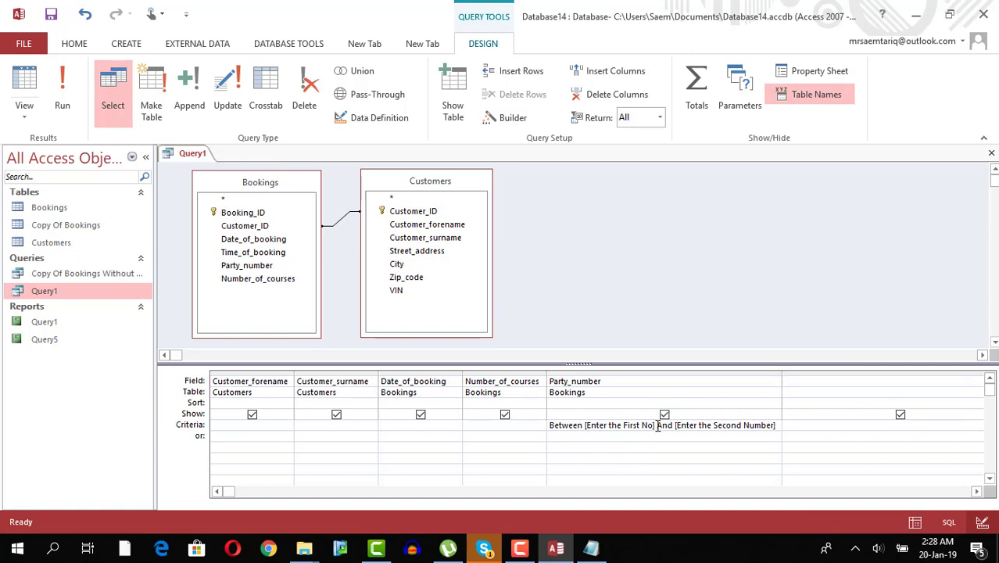
click(774, 425)
click(609, 438)
drag(584, 425, 539, 429)
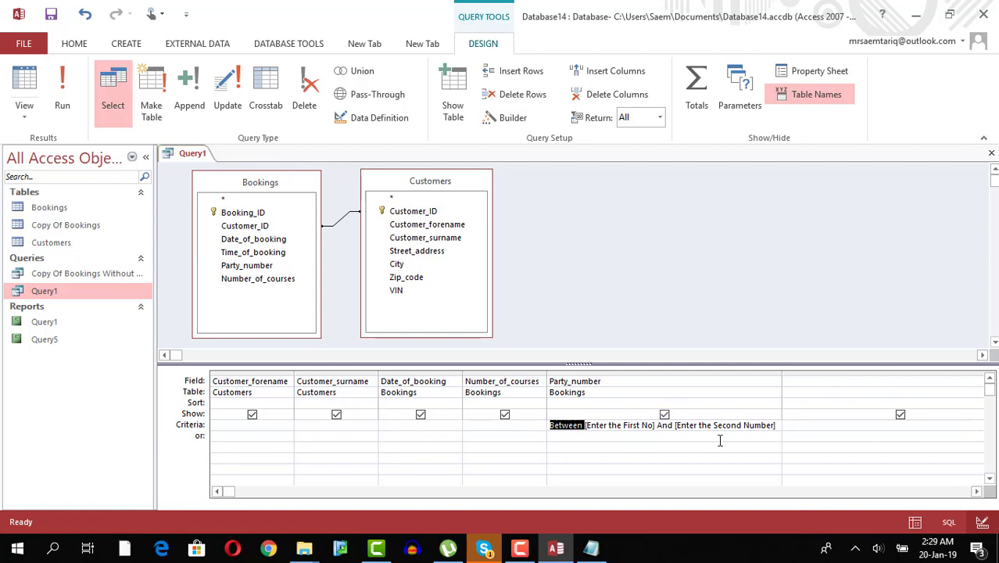
- Delete the entire Between criterion from the Party_number field
click(777, 424)
drag(778, 424, 513, 428)
key(Delete)
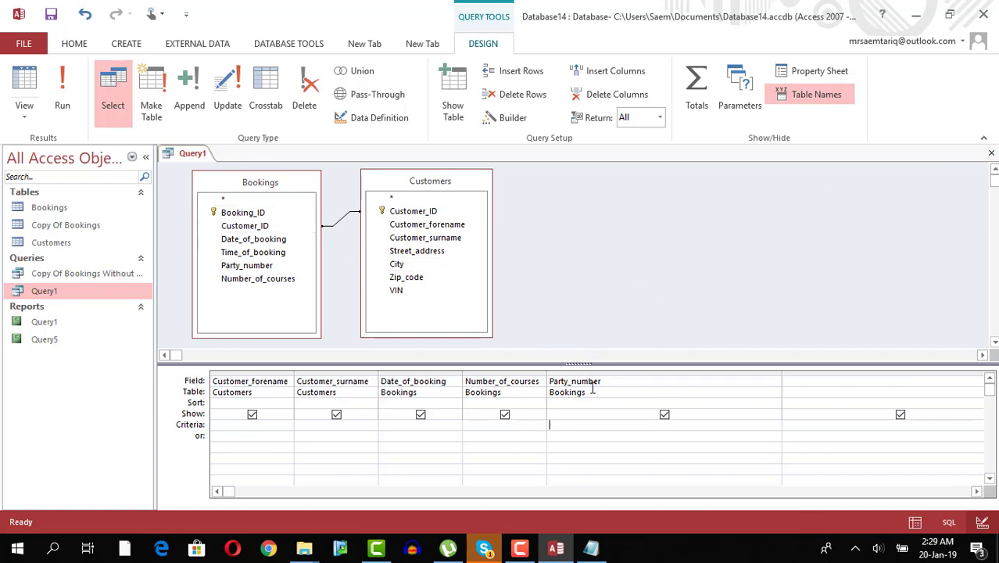
click(564, 417)
click(648, 433)
- Display Query1's records in Datasheet view
click(126, 44)
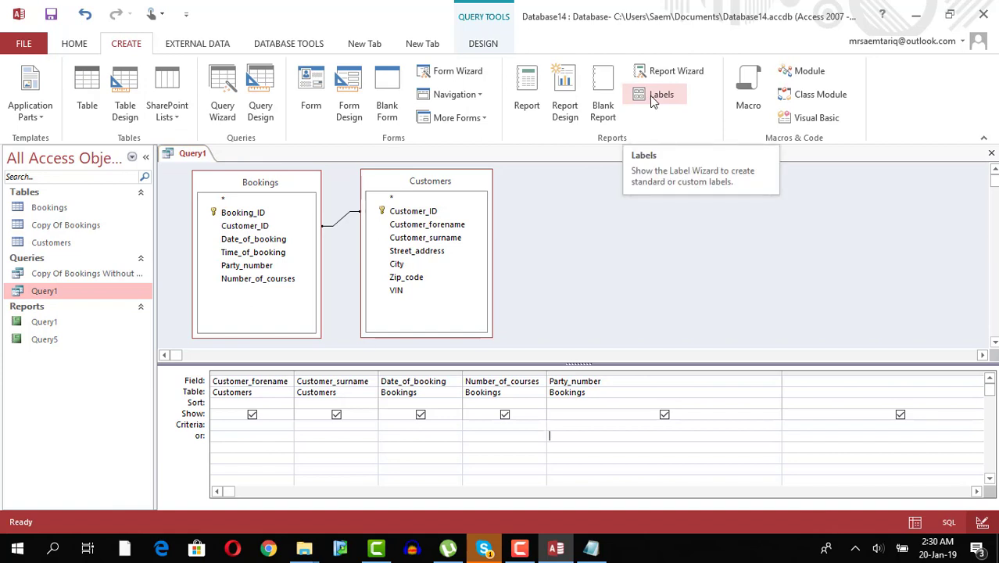
click(75, 43)
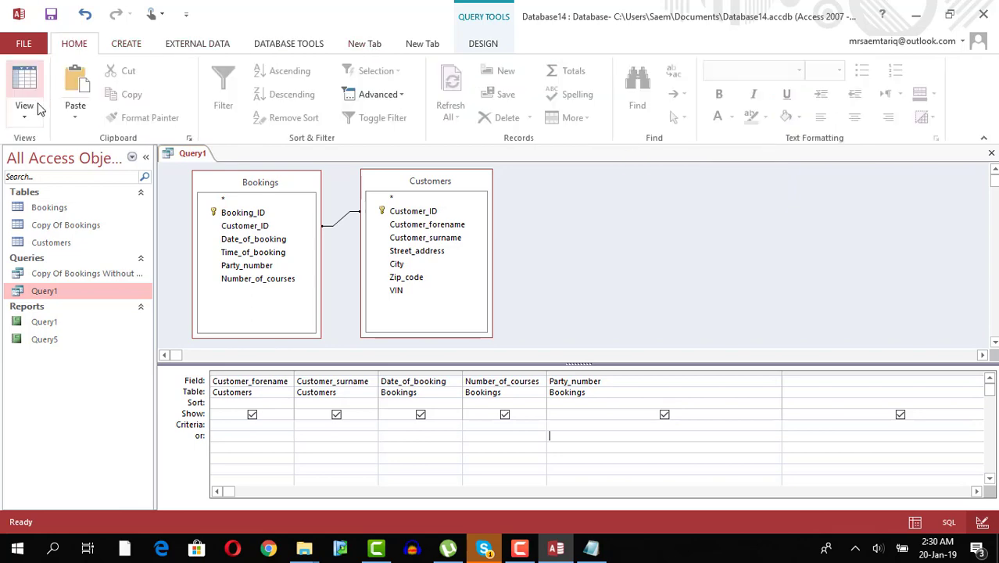
click(25, 109)
click(43, 146)
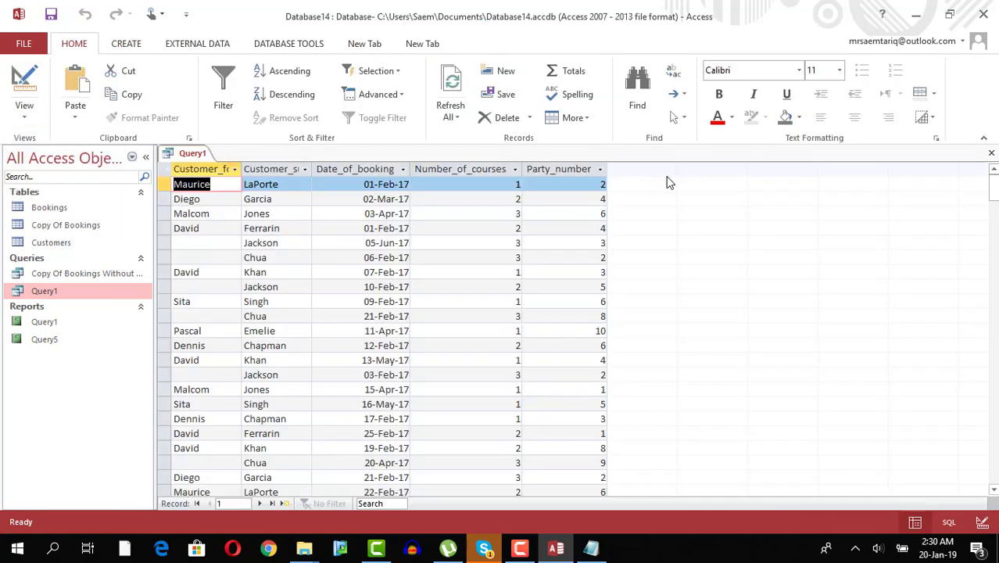
click(128, 43)
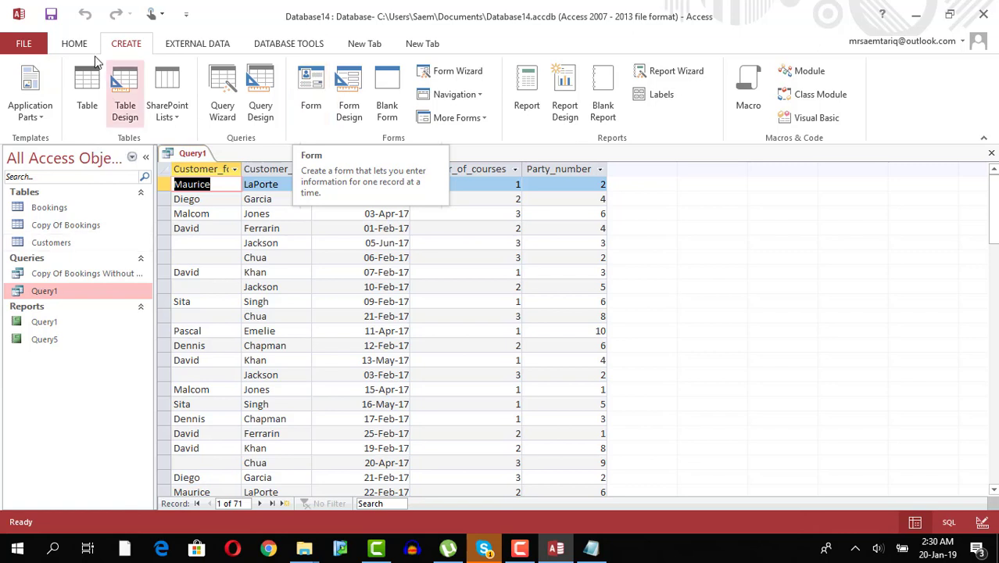
click(200, 44)
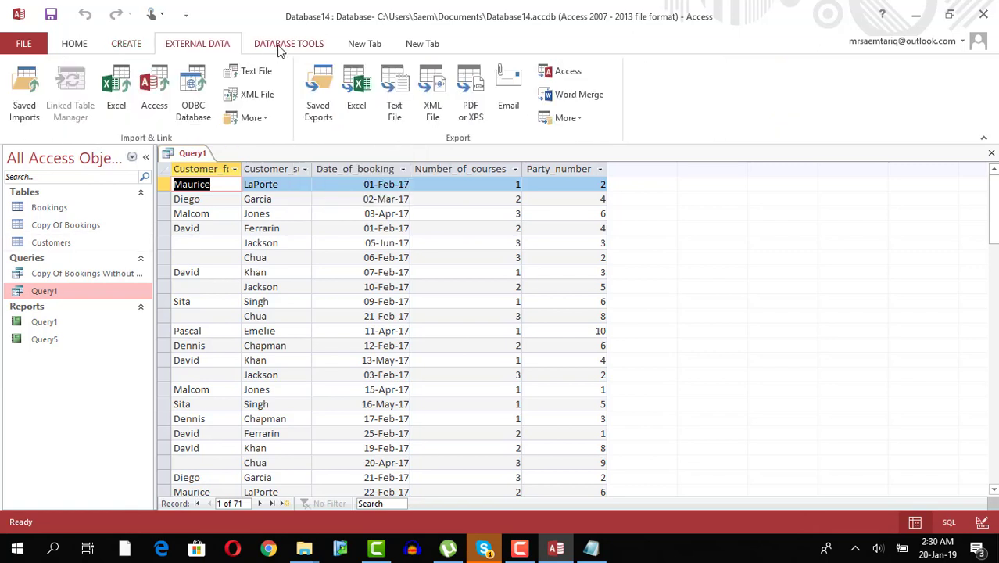
click(135, 46)
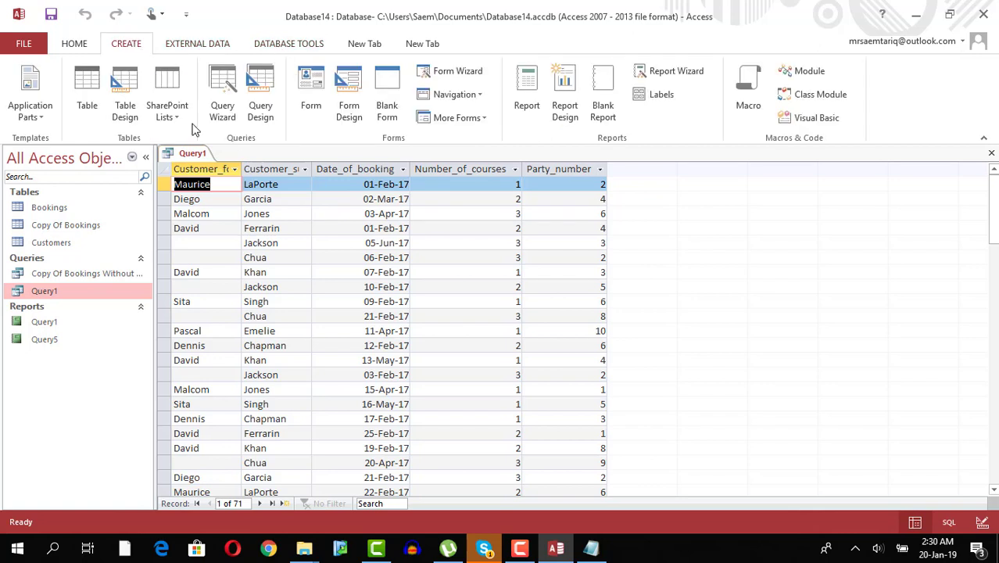
- Close Query1 without saving its design changes, and select the Bookings table in the object list
click(993, 156)
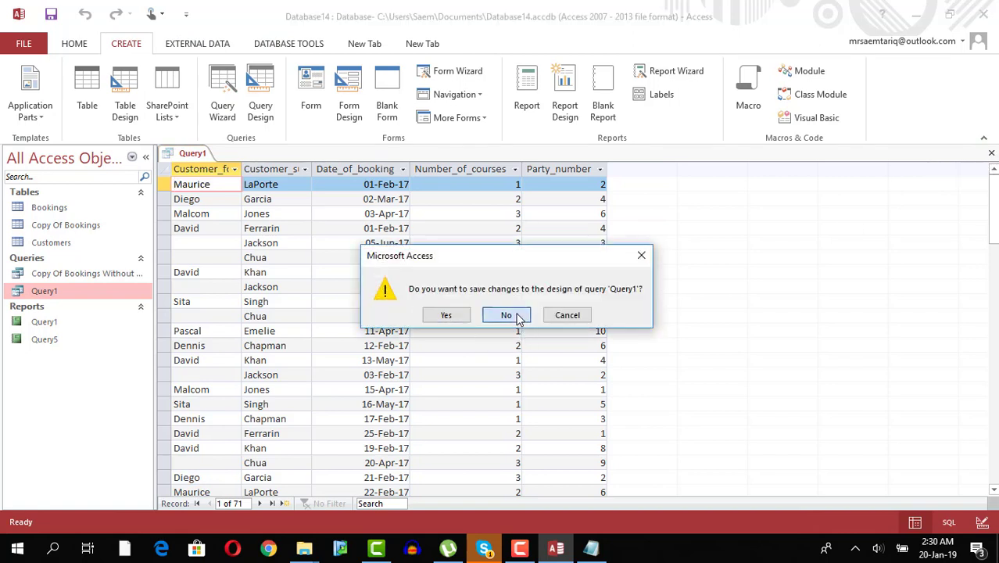
click(509, 314)
click(82, 207)
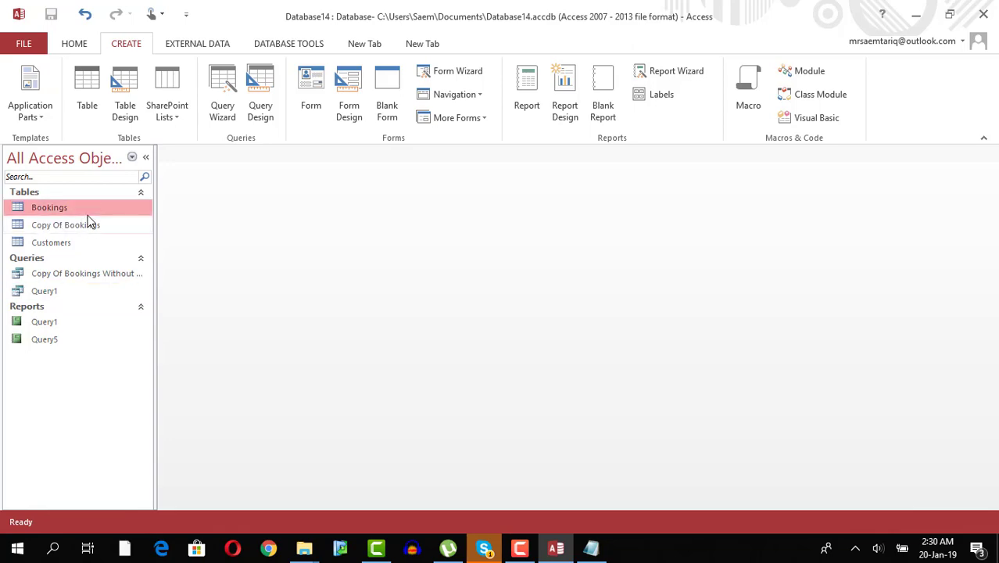
- Open the Bookings and Customers tables for review, plus a blank table in Design view
double_click(88, 211)
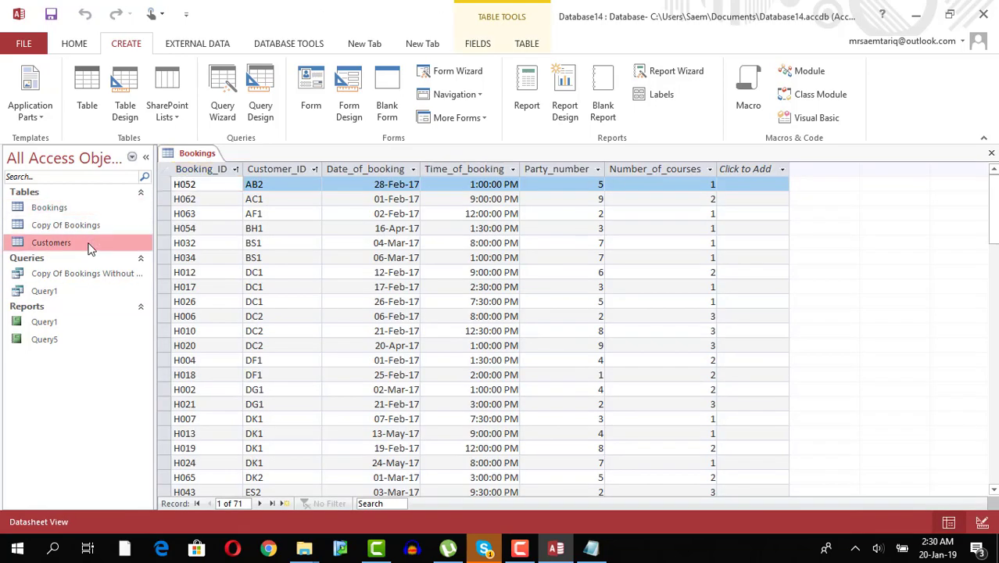
double_click(89, 243)
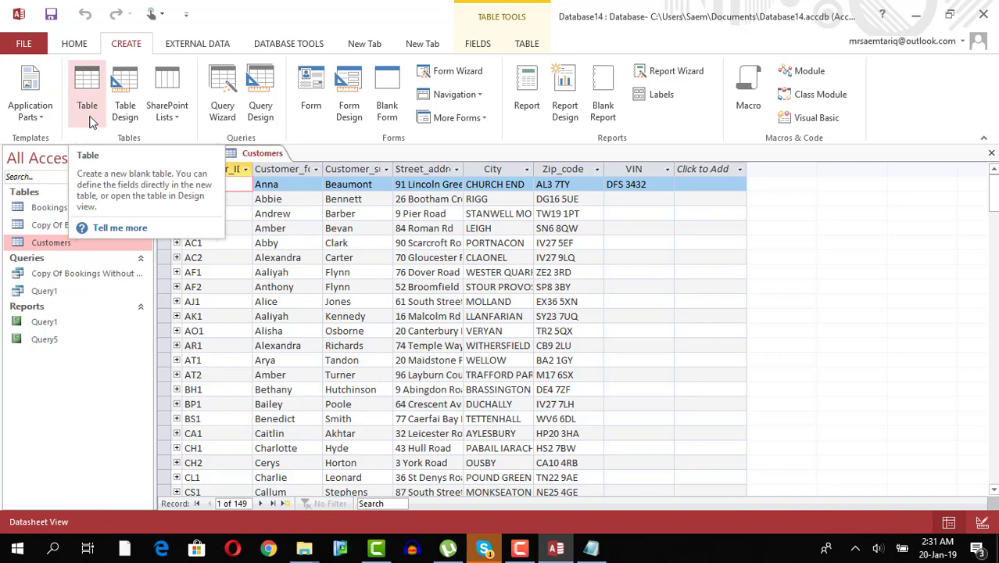
click(113, 117)
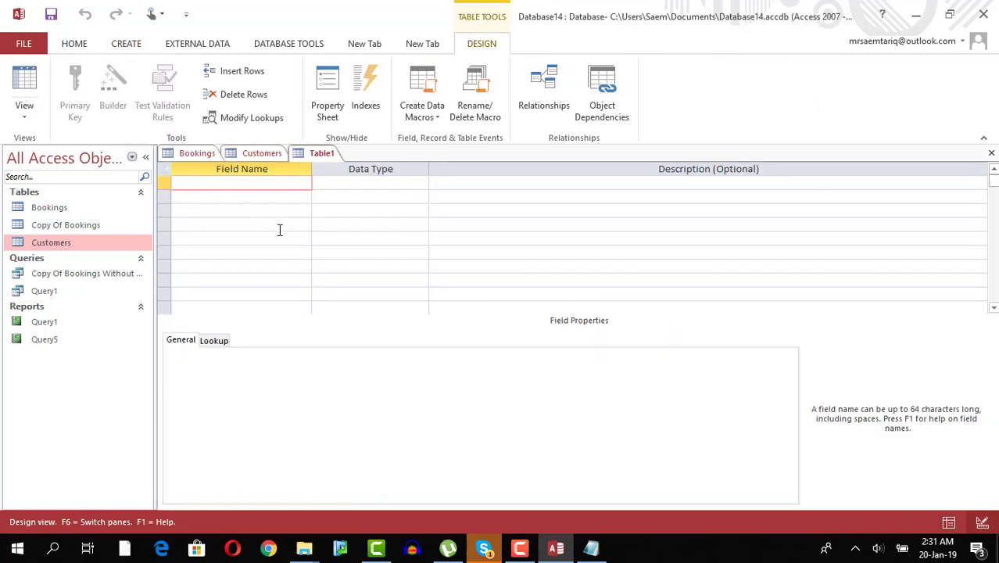
- Close the blank table design along with the Customers and Bookings tables
click(991, 156)
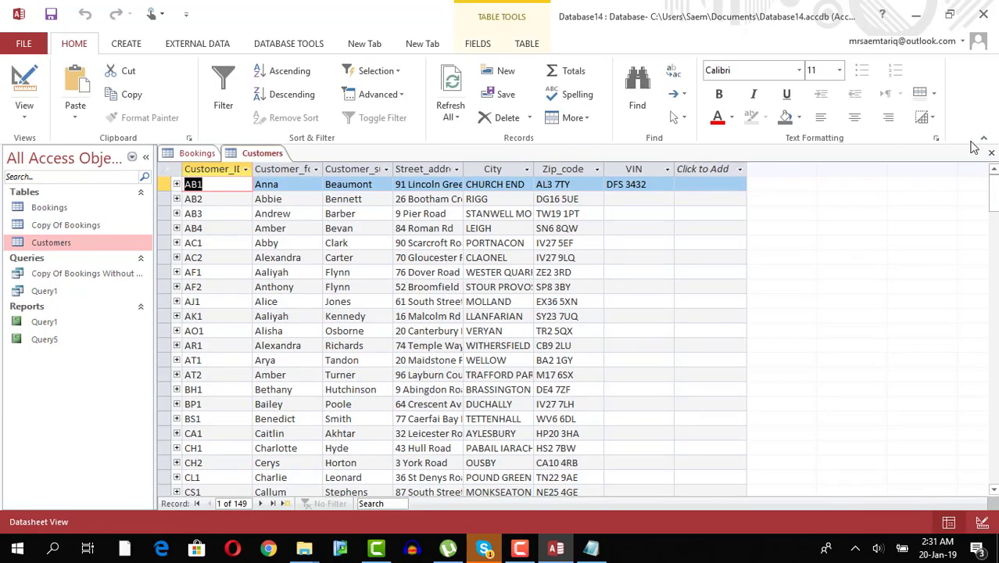
click(991, 154)
click(990, 153)
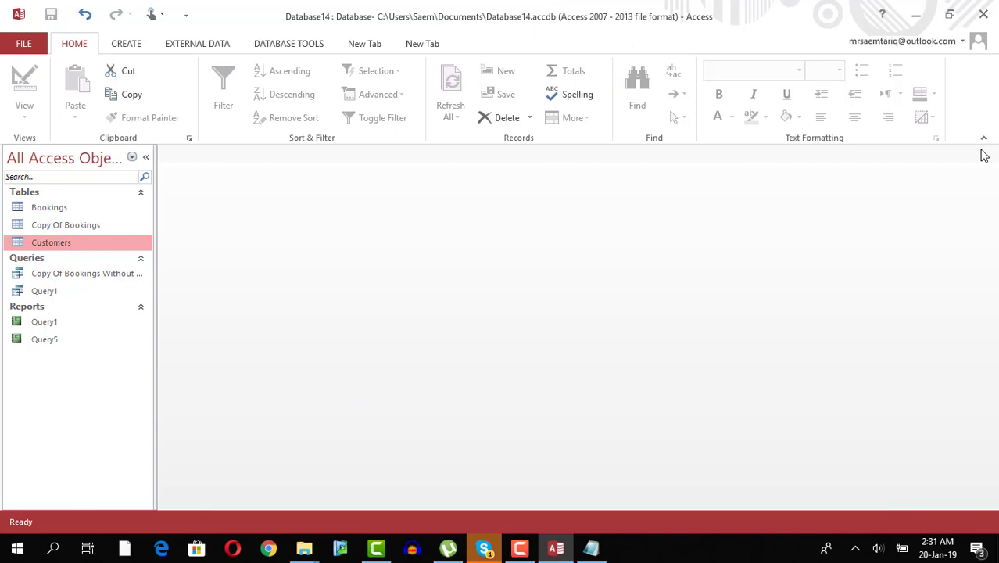
- Switch to File Explorer, open J217CLASSLIST.CSV in Excel and look over its headings and records
click(919, 16)
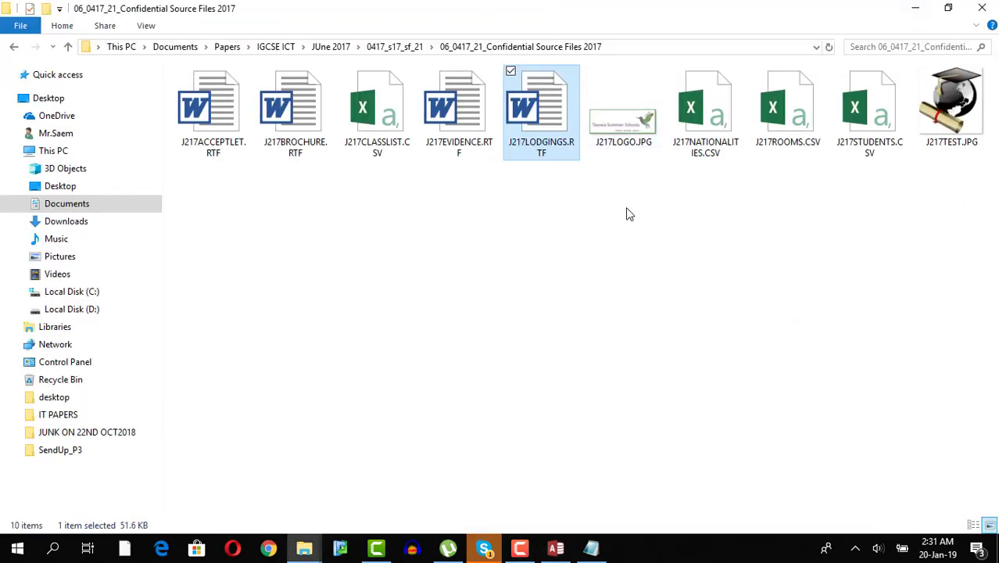
double_click(378, 137)
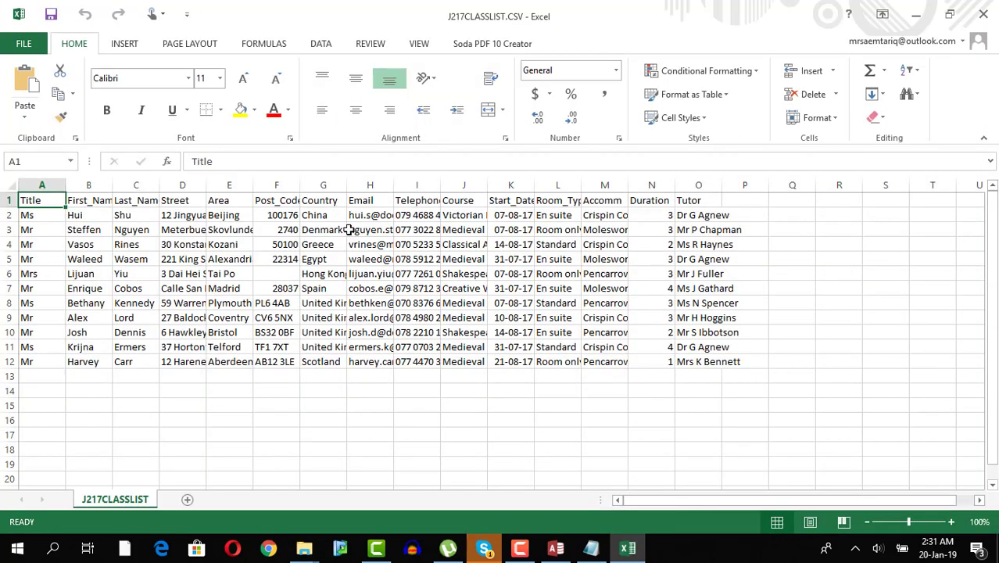
click(498, 245)
click(417, 317)
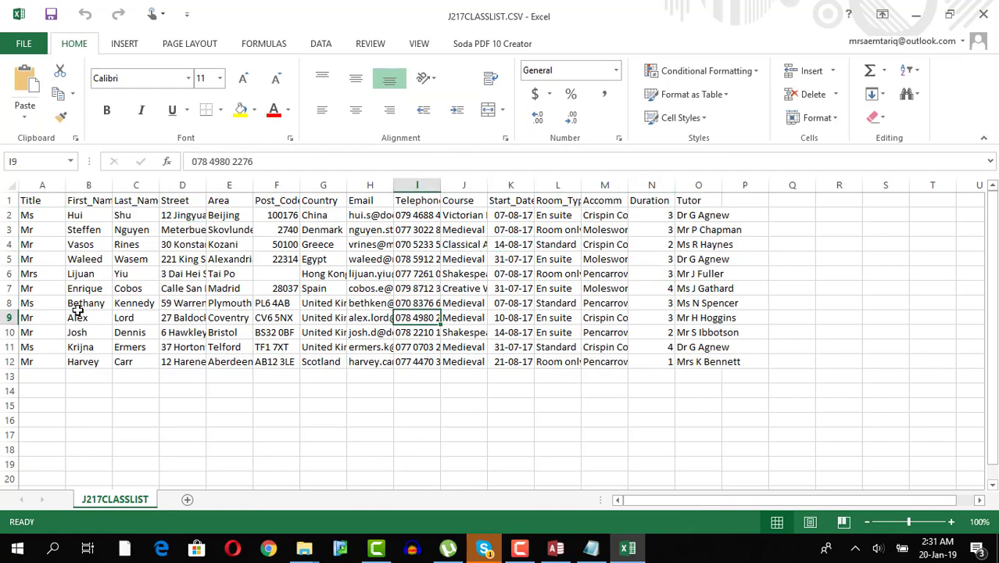
click(9, 185)
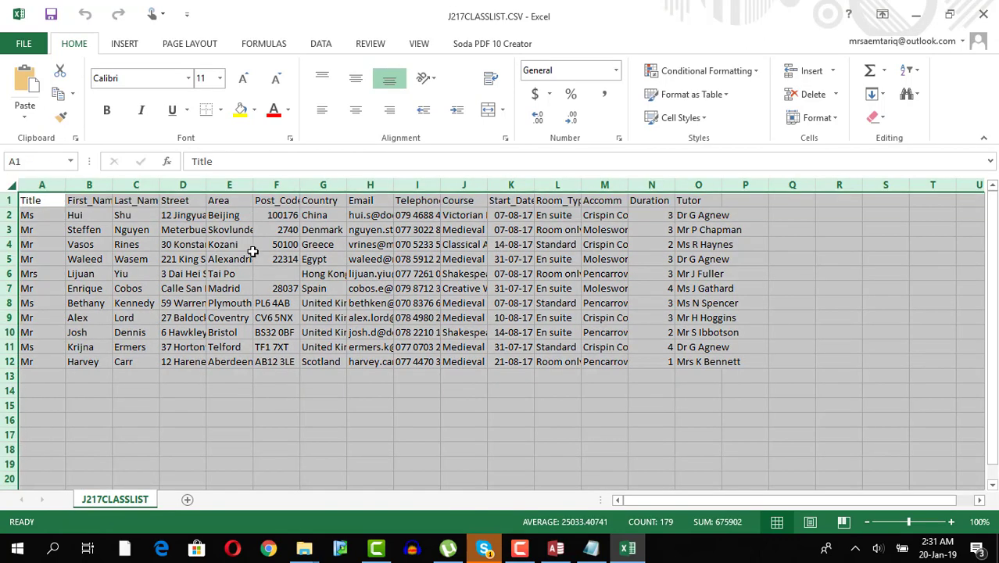
click(256, 253)
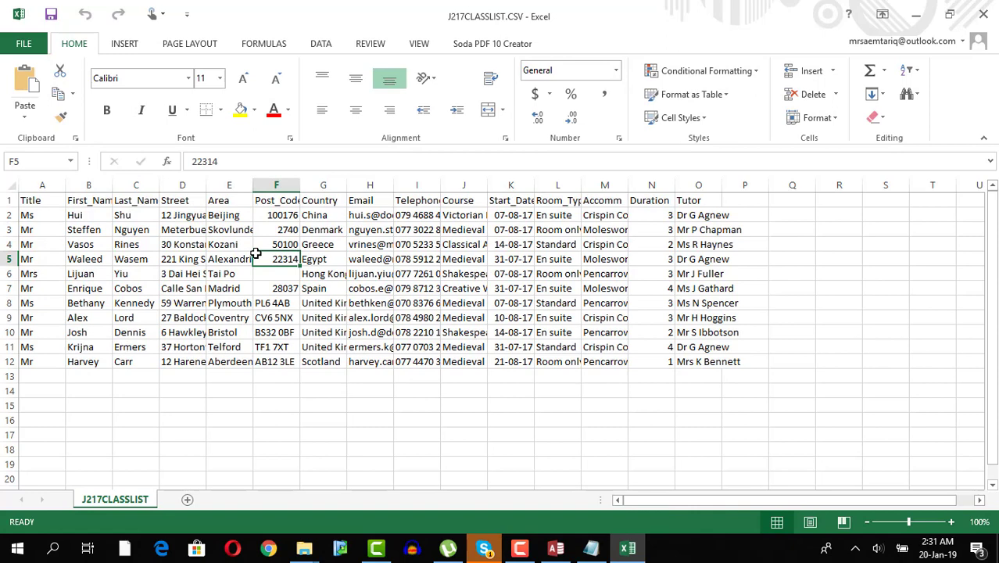
- Widen the First_Name column slightly and autofit the Accomm column to its contents
drag(114, 183, 123, 182)
click(320, 246)
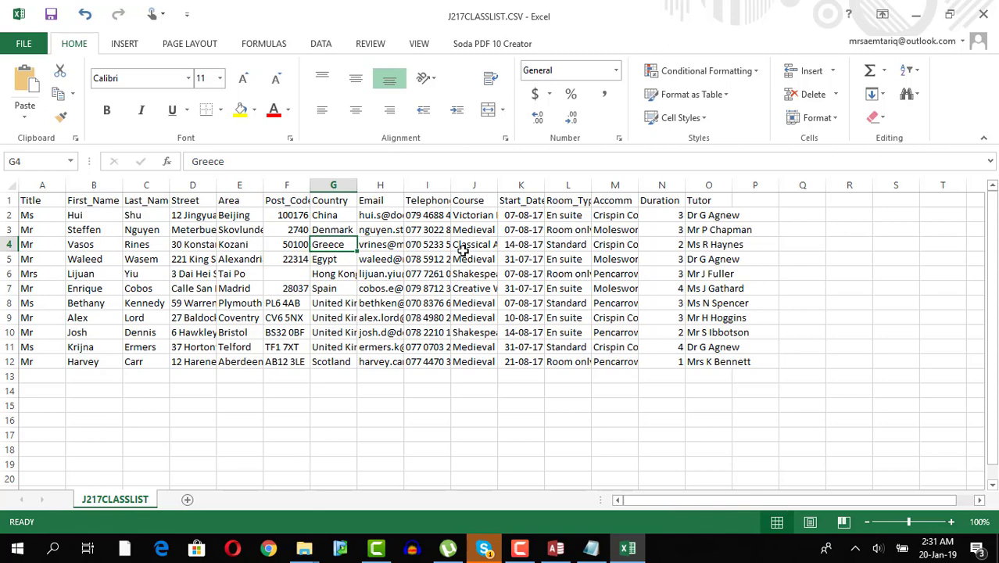
click(549, 255)
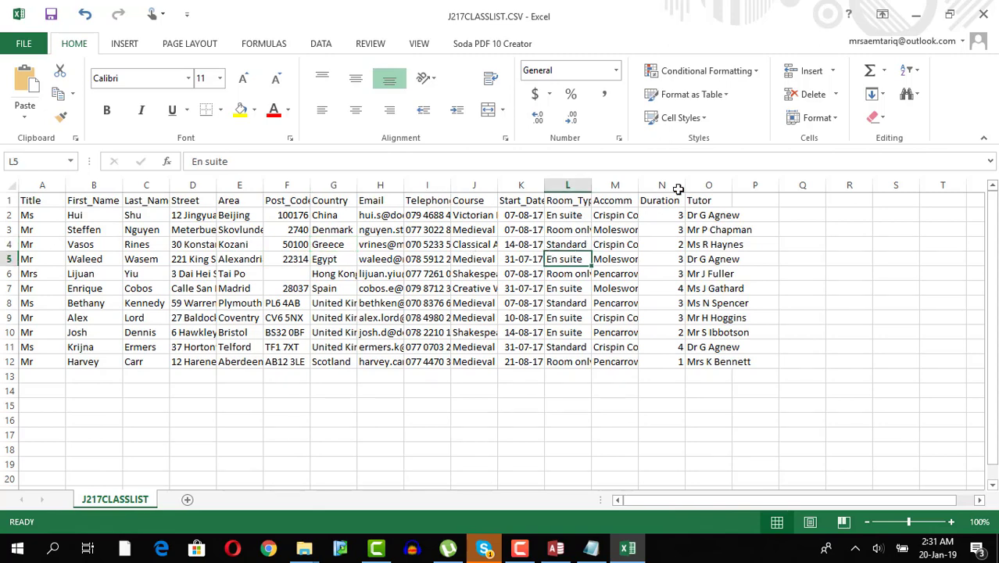
double_click(638, 186)
click(572, 227)
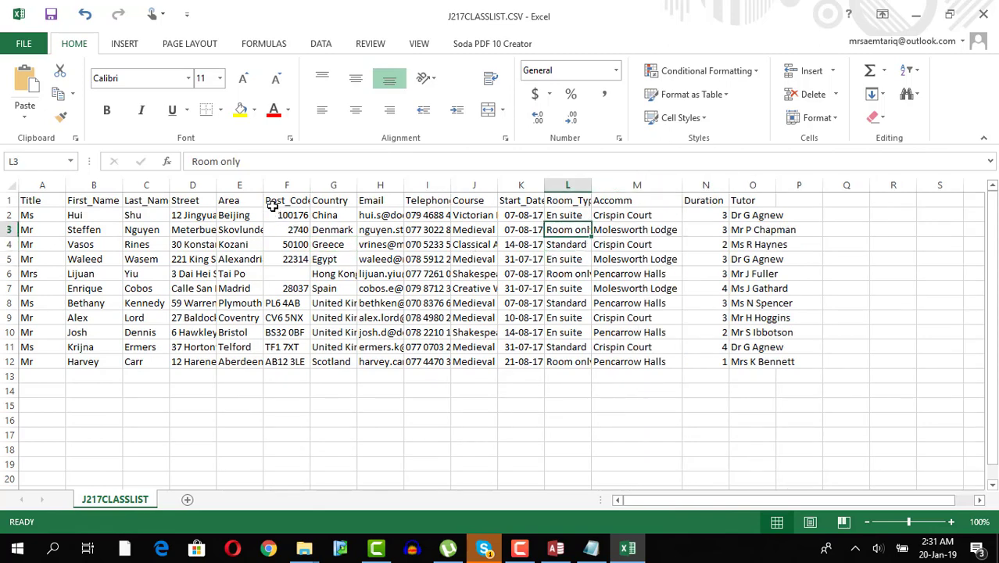
- Delete columns F to O, from Post_Code through Tutor, from the class list
drag(281, 185, 763, 194)
right_click(384, 190)
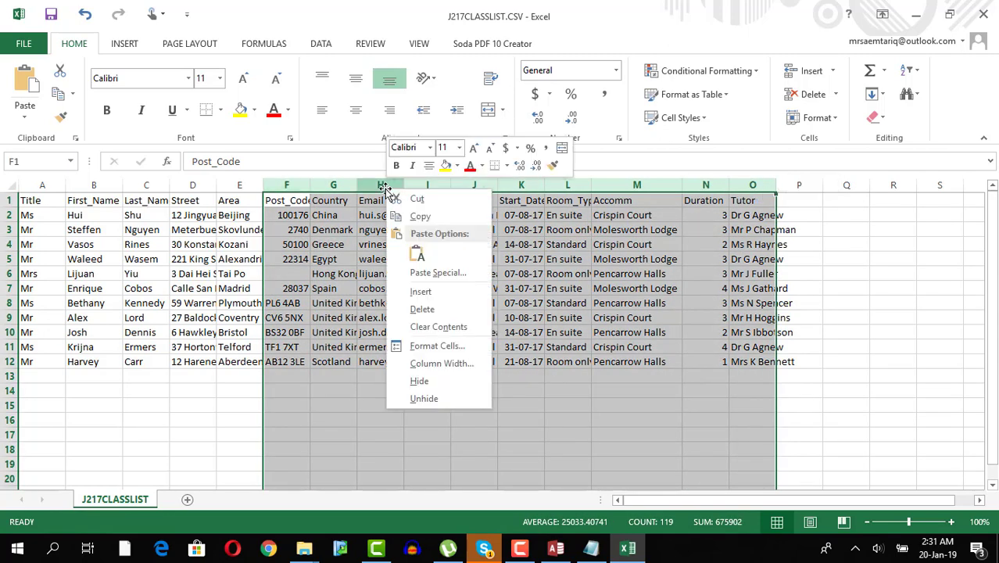
click(422, 309)
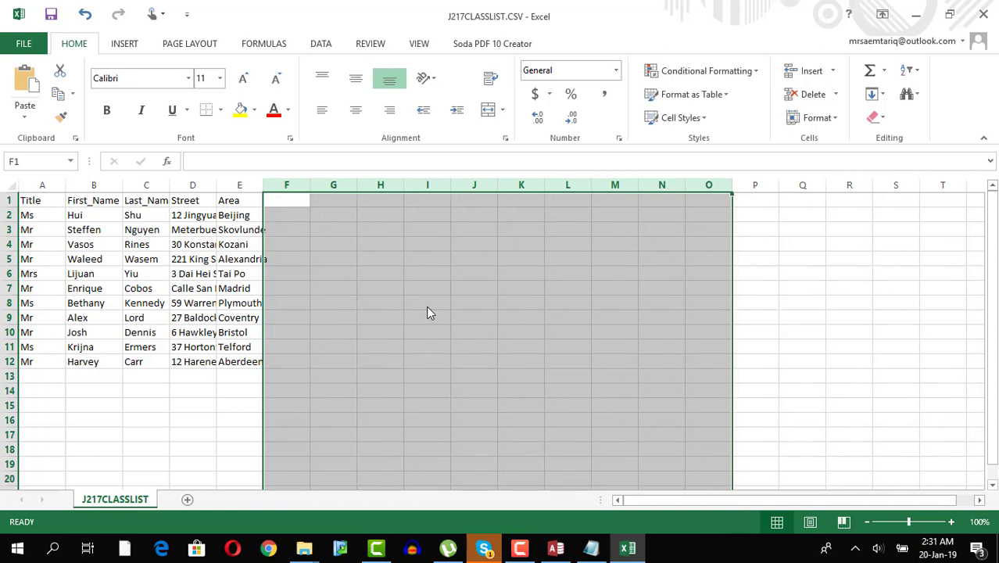
click(9, 201)
right_click(10, 200)
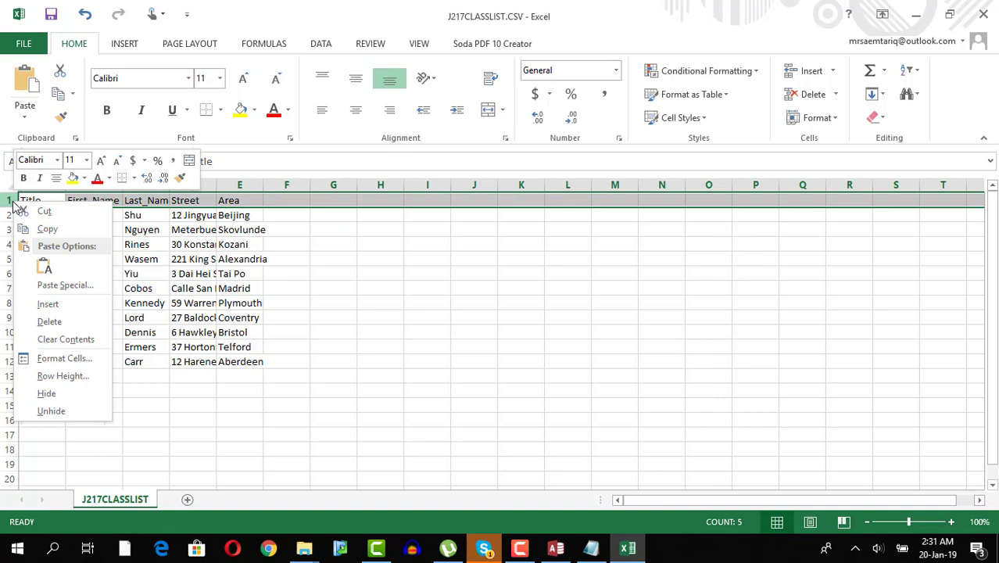
click(55, 322)
click(226, 273)
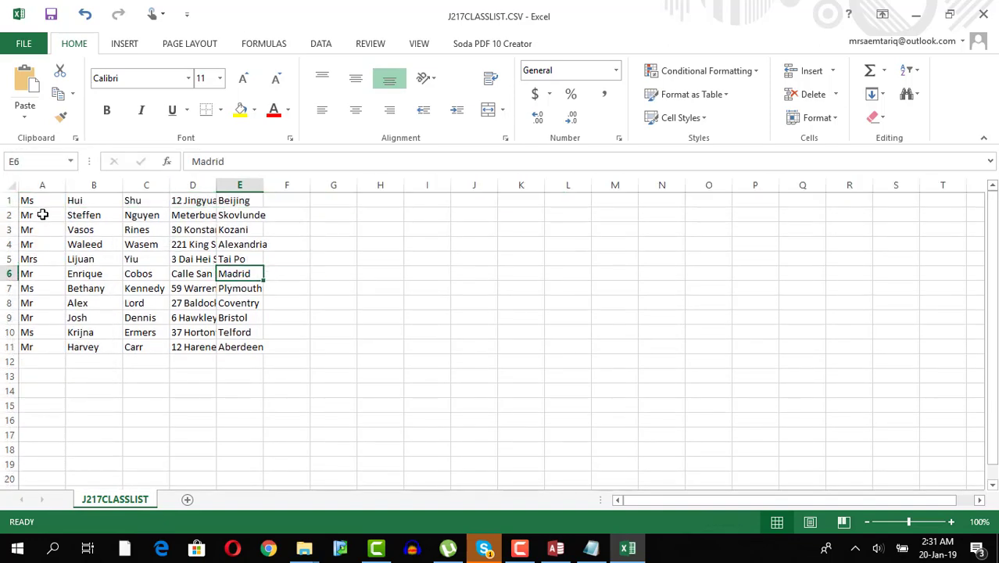
key(ctrl+z)
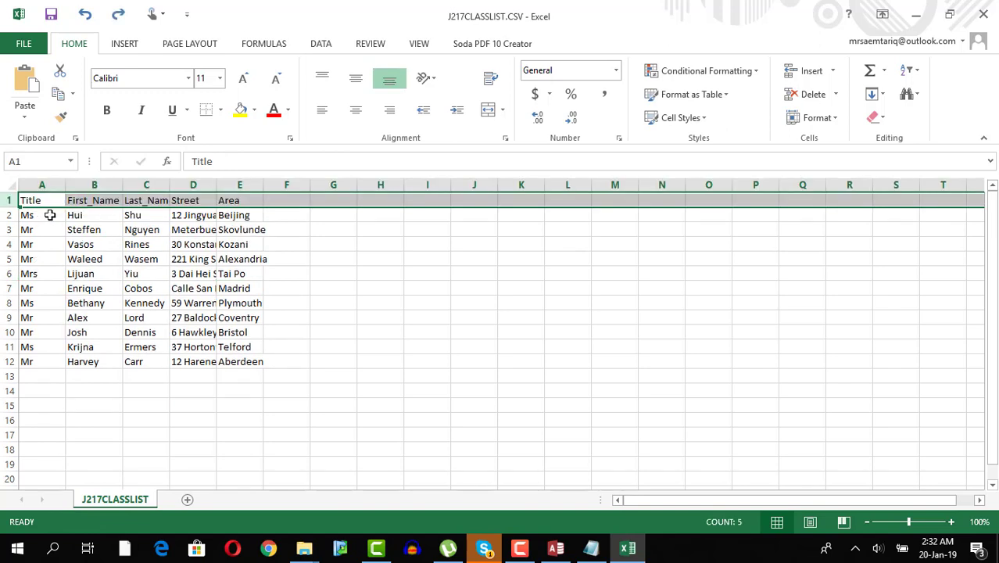
- Delete the Street and Area columns, leaving only the title and name columns
click(189, 215)
drag(194, 187, 243, 189)
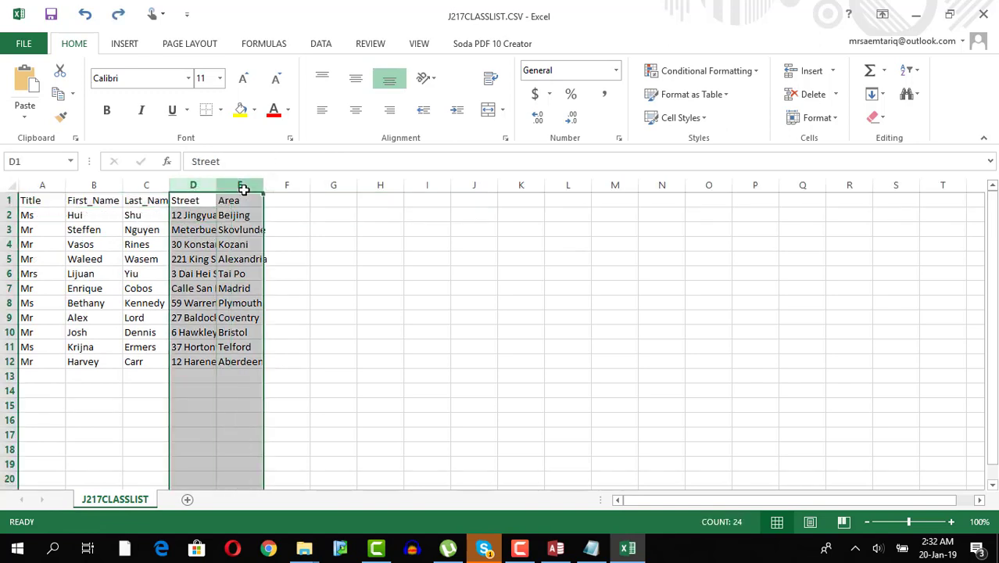
right_click(245, 186)
click(301, 307)
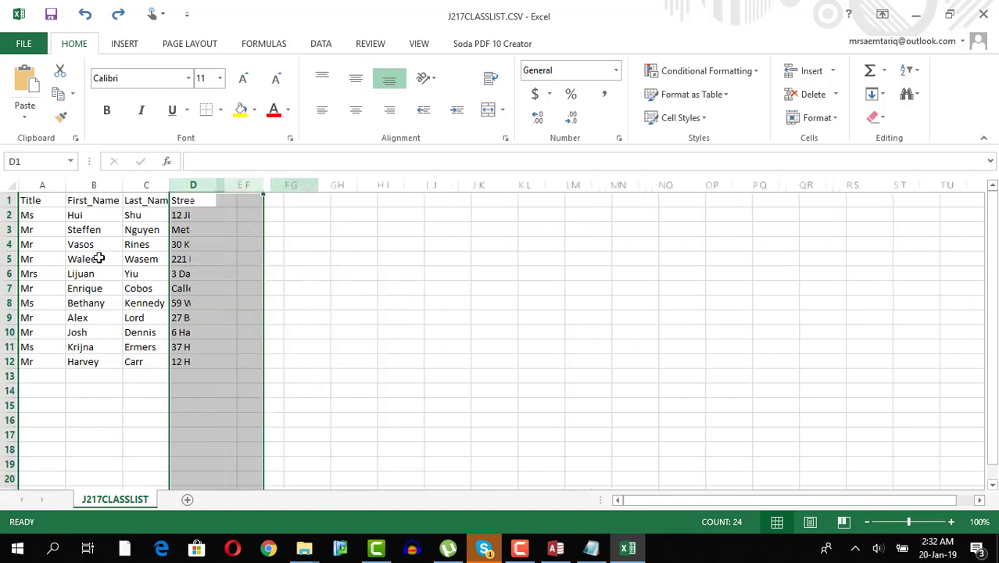
click(99, 218)
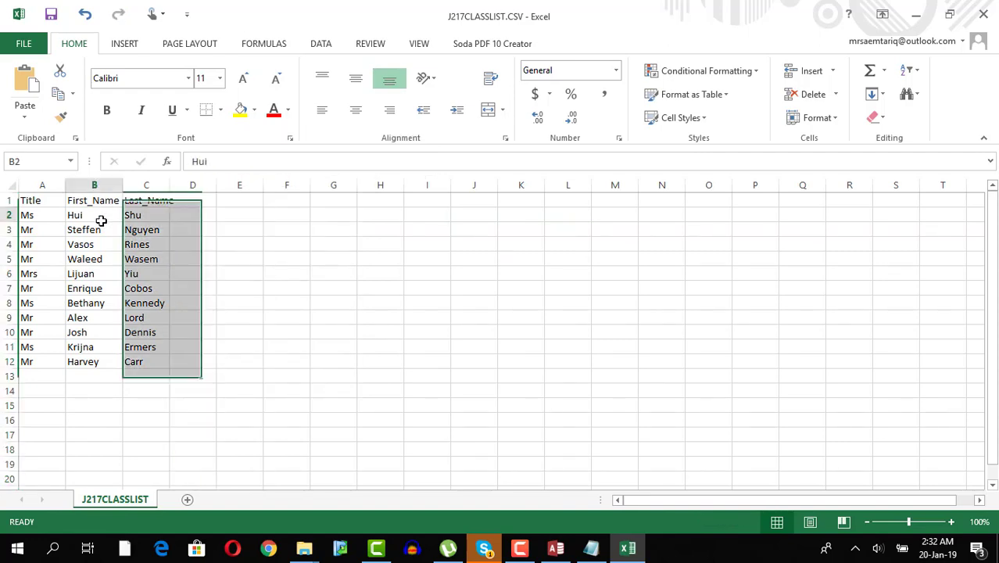
- Delete the header row containing Title, First_Name and Last_Name
click(10, 200)
right_click(10, 200)
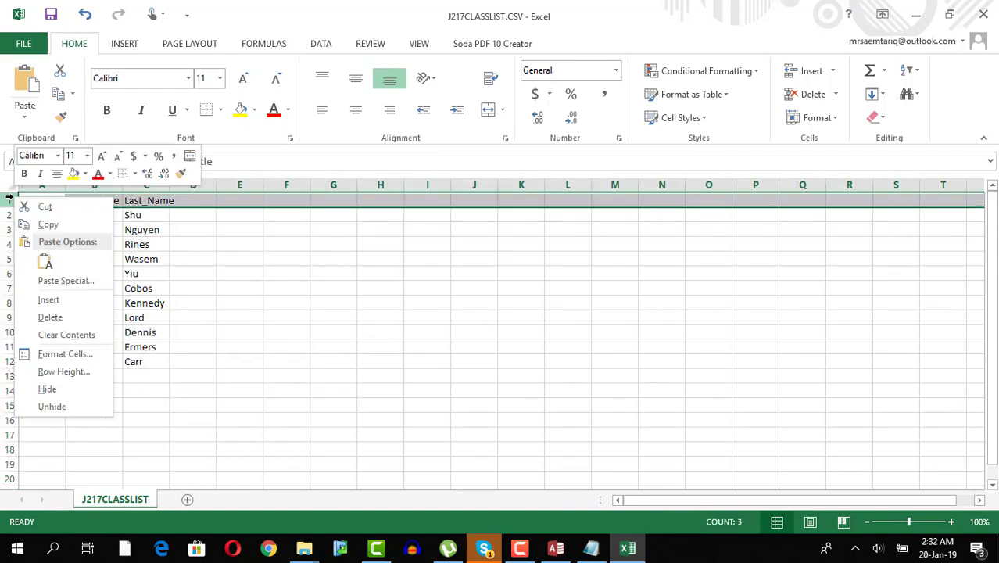
click(50, 316)
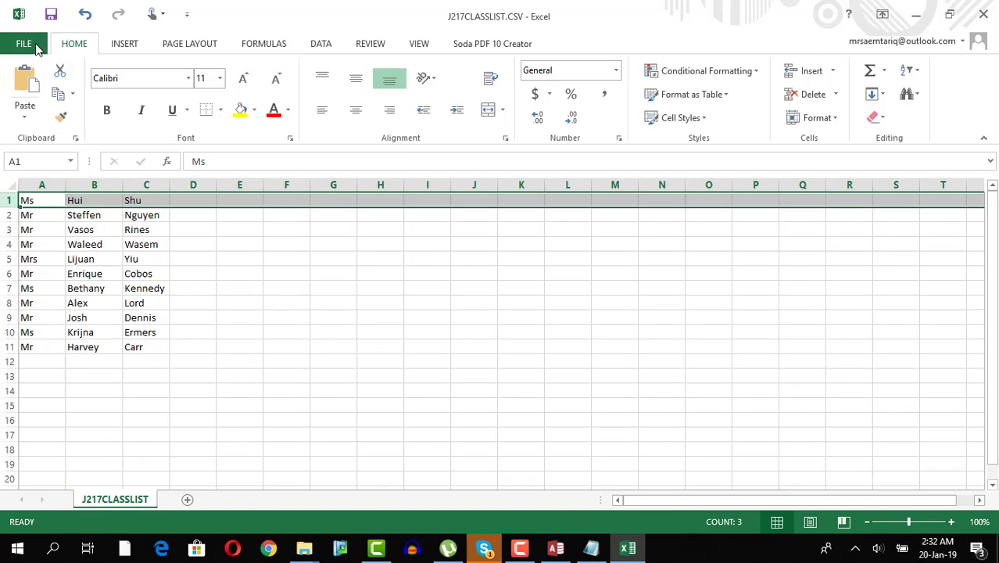
- Save J217CLASSLIST.CSV, keeping the CSV (Comma delimited) format
click(31, 42)
click(31, 33)
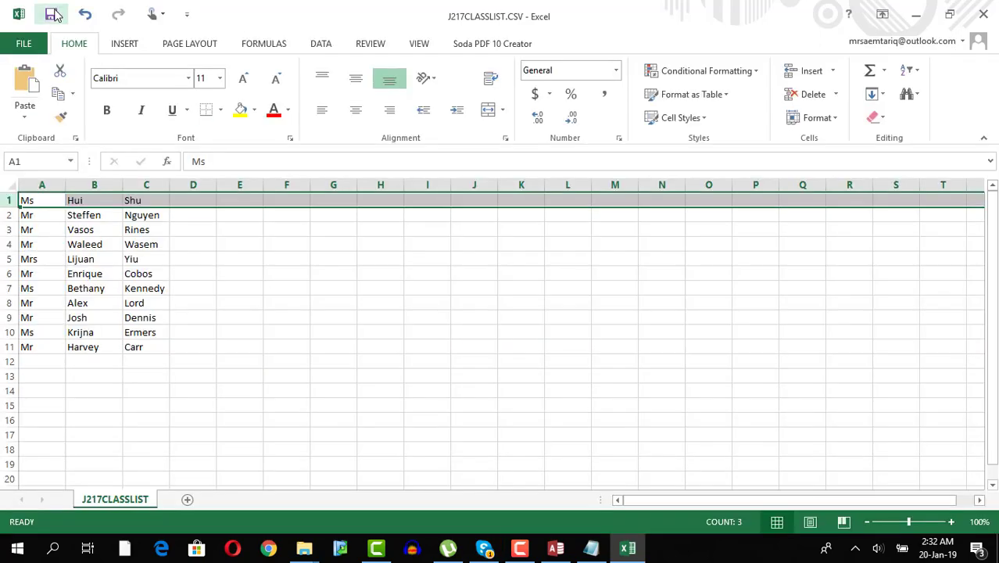
click(50, 14)
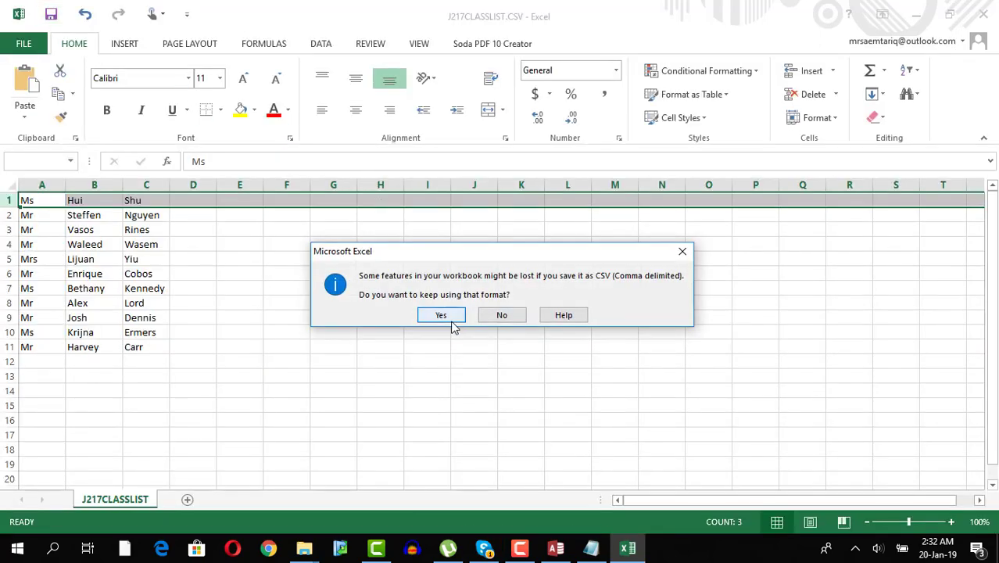
click(466, 319)
- Close the workbook, saving it as J217CLASSLIST.CSV with Desktop as the location and keeping the comma-delimited format
click(983, 14)
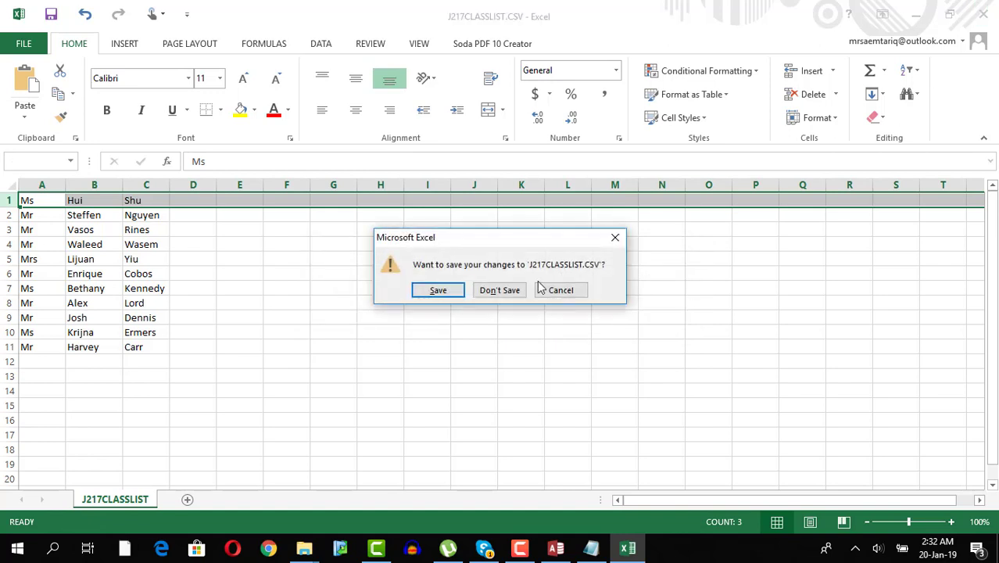
click(438, 291)
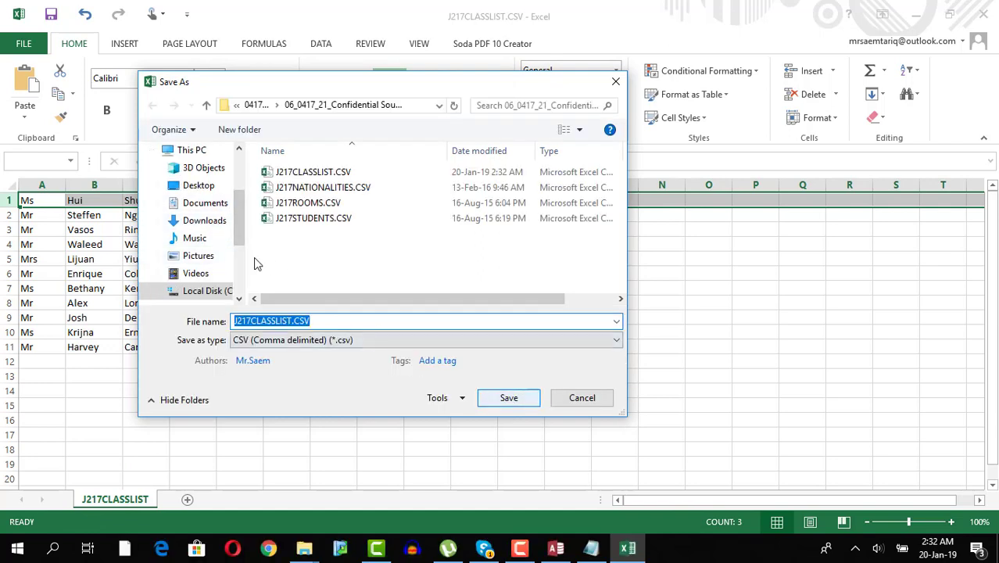
click(212, 193)
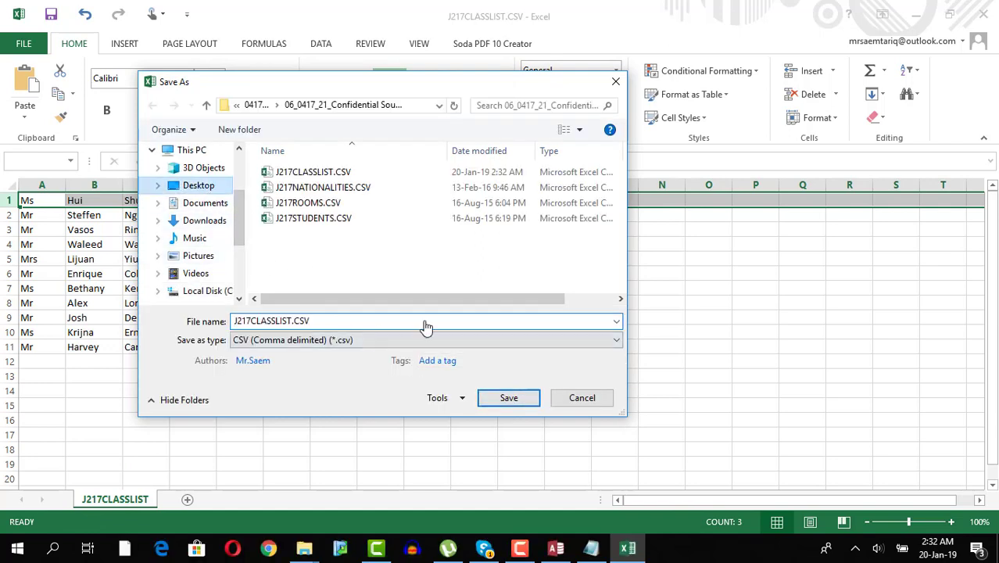
click(492, 396)
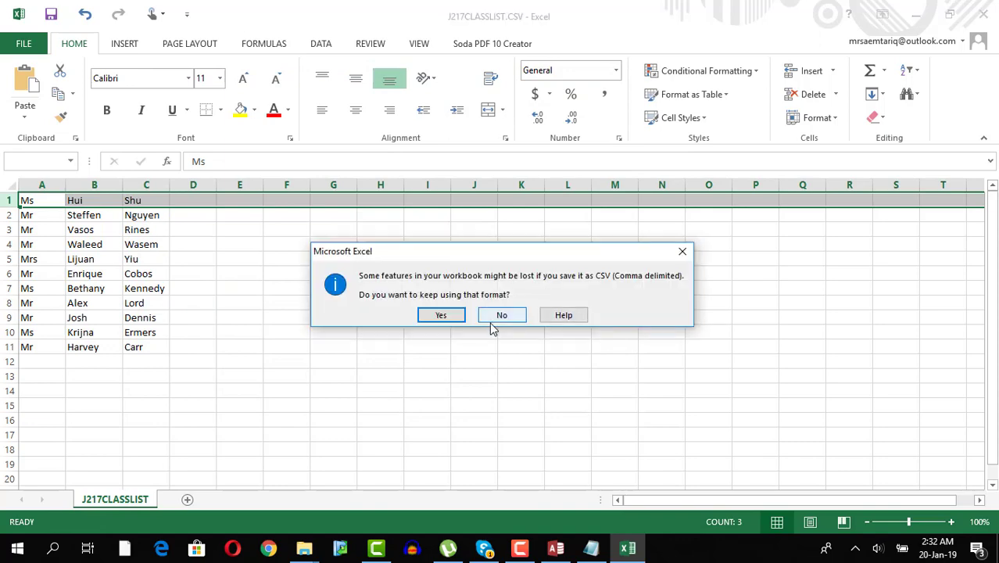
click(444, 316)
click(574, 334)
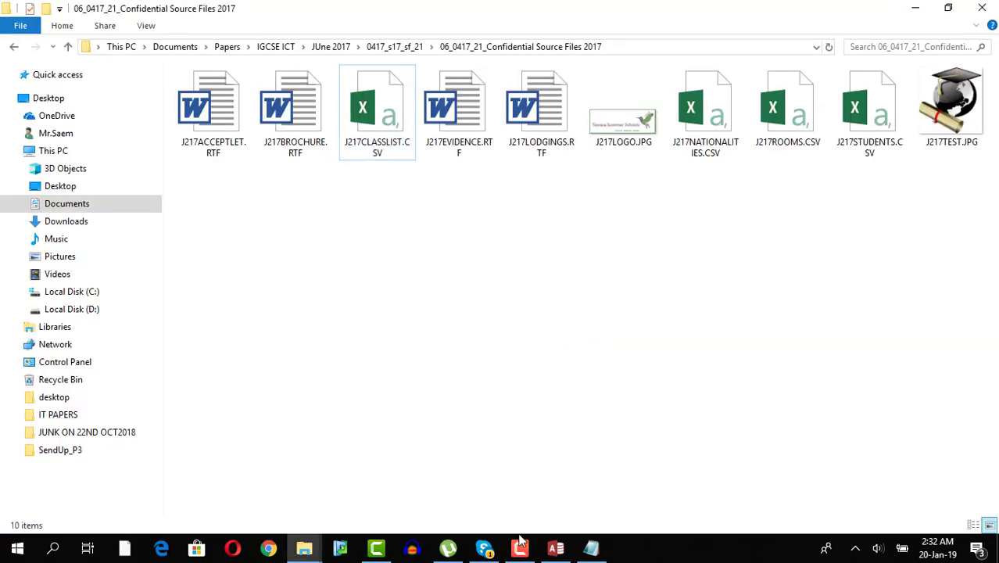
- Switch to Access, create a new blank desktop database and close its default table
click(555, 547)
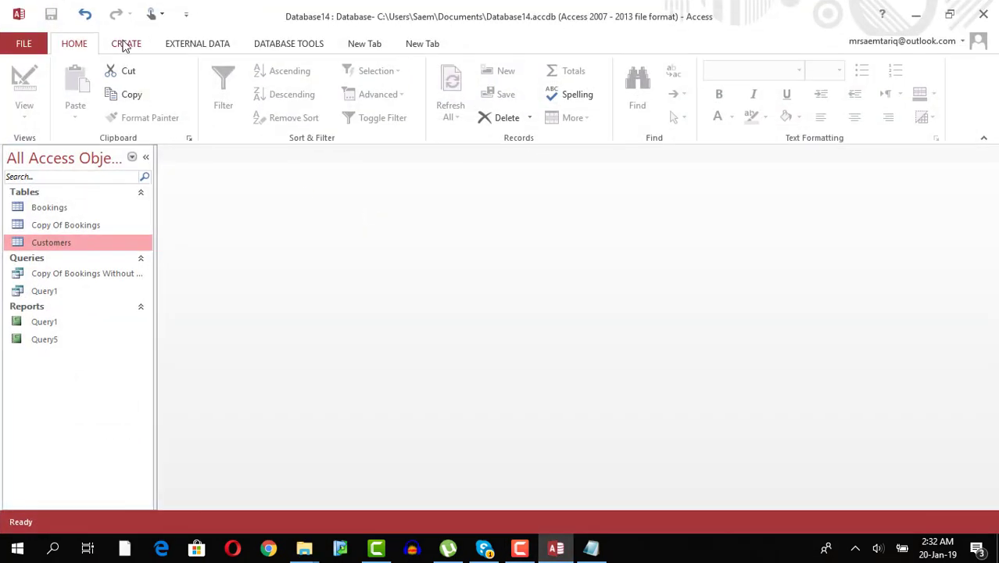
click(19, 46)
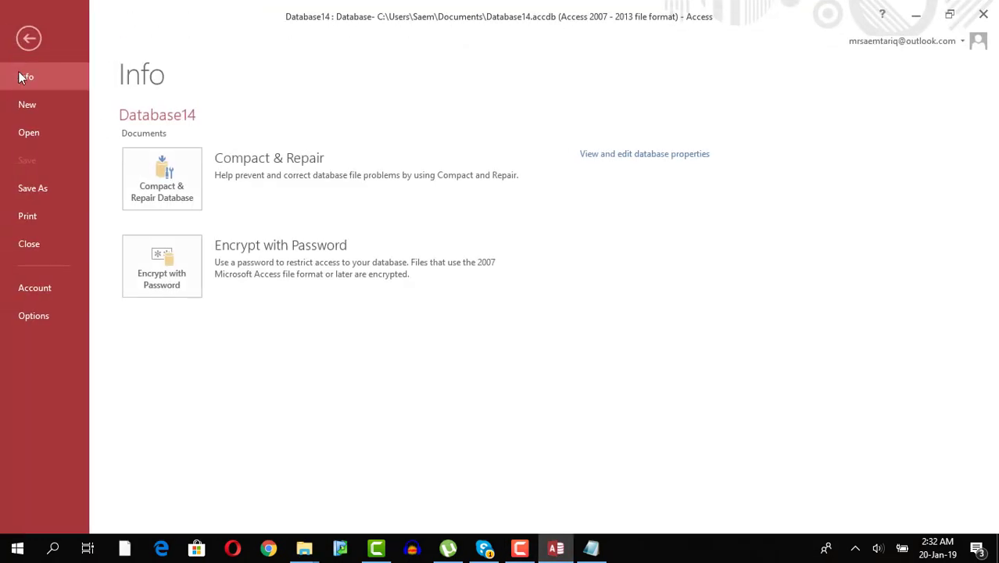
click(35, 107)
click(352, 279)
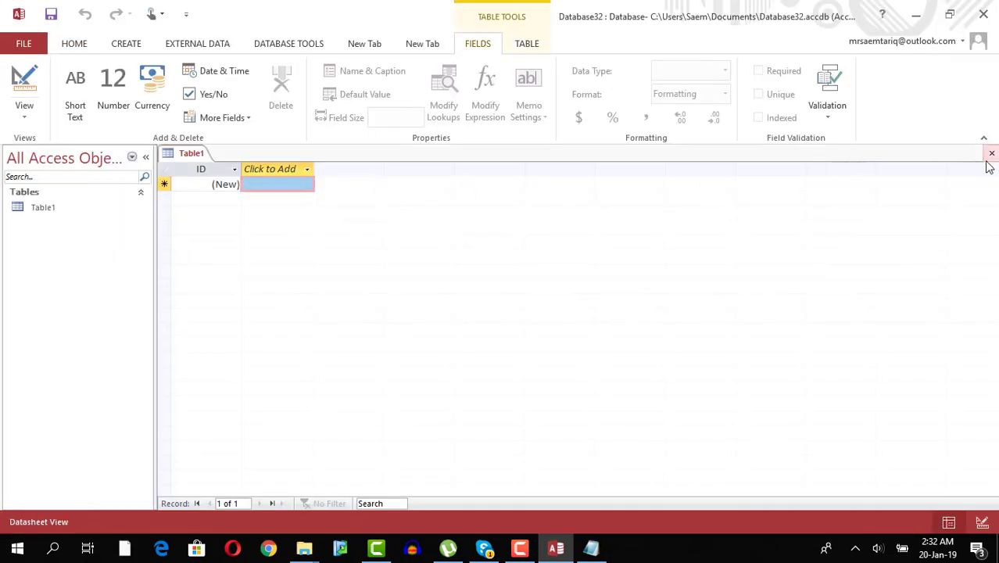
click(991, 153)
click(119, 46)
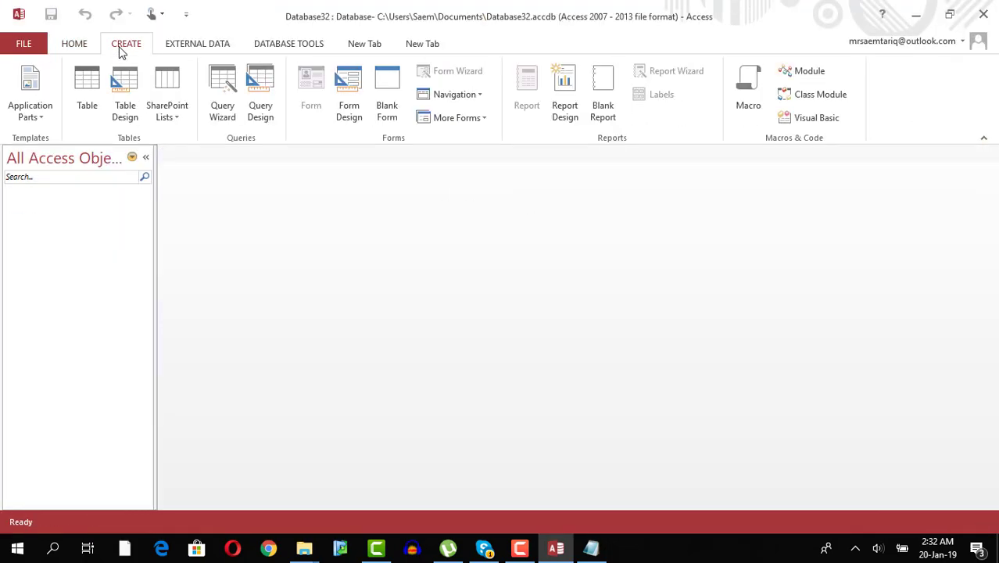
click(223, 46)
click(248, 71)
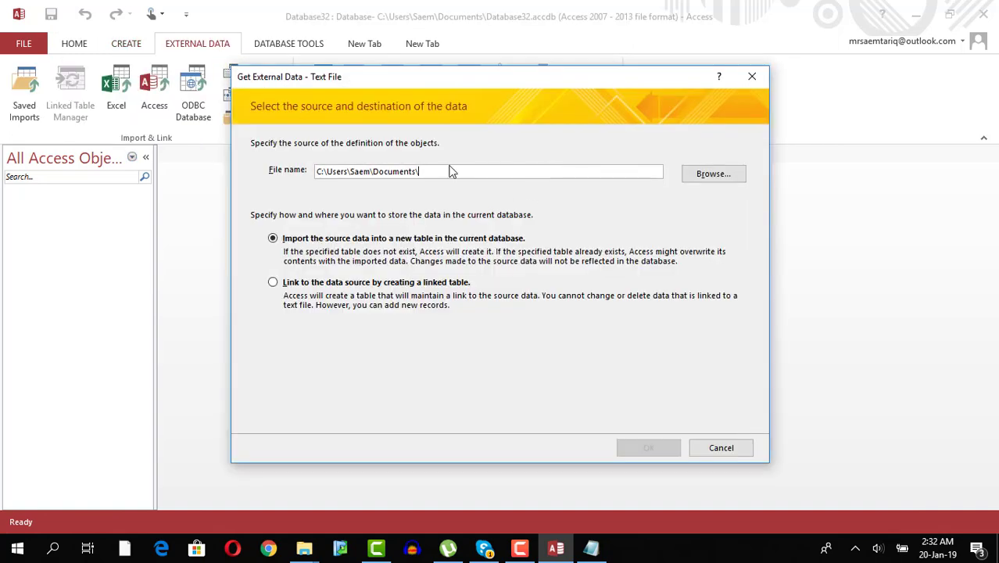
click(686, 176)
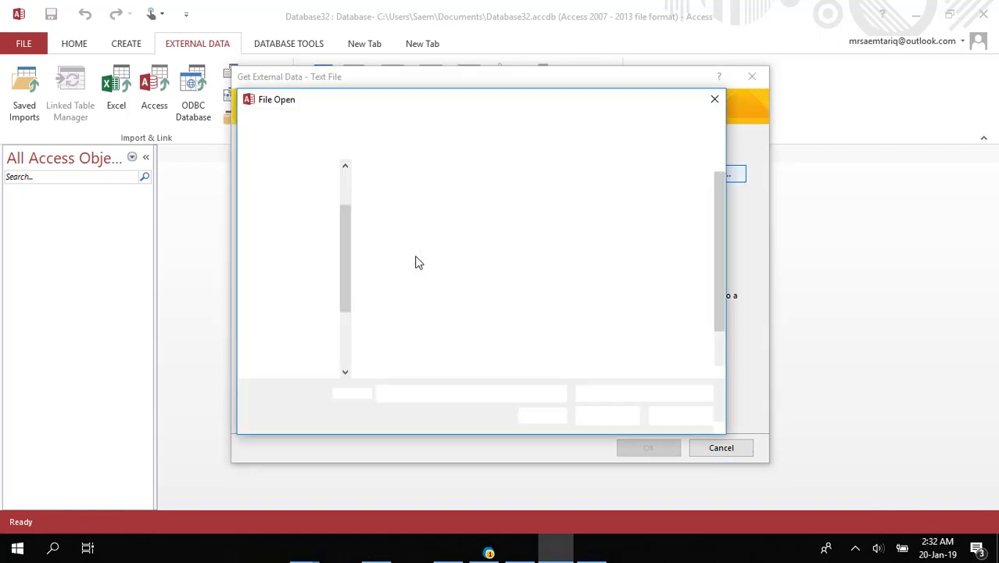
drag(344, 275, 348, 245)
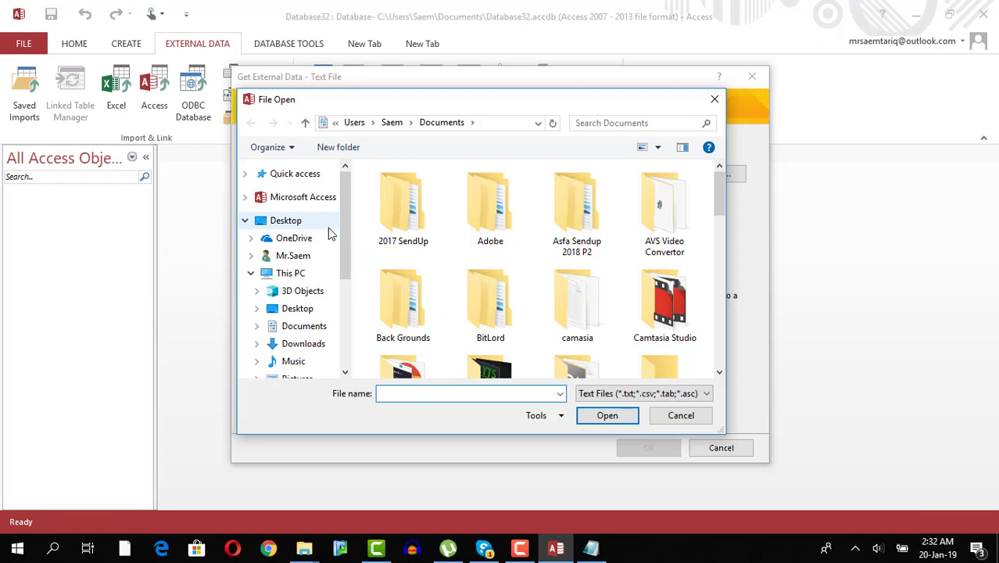
click(287, 223)
drag(721, 211, 697, 326)
double_click(474, 358)
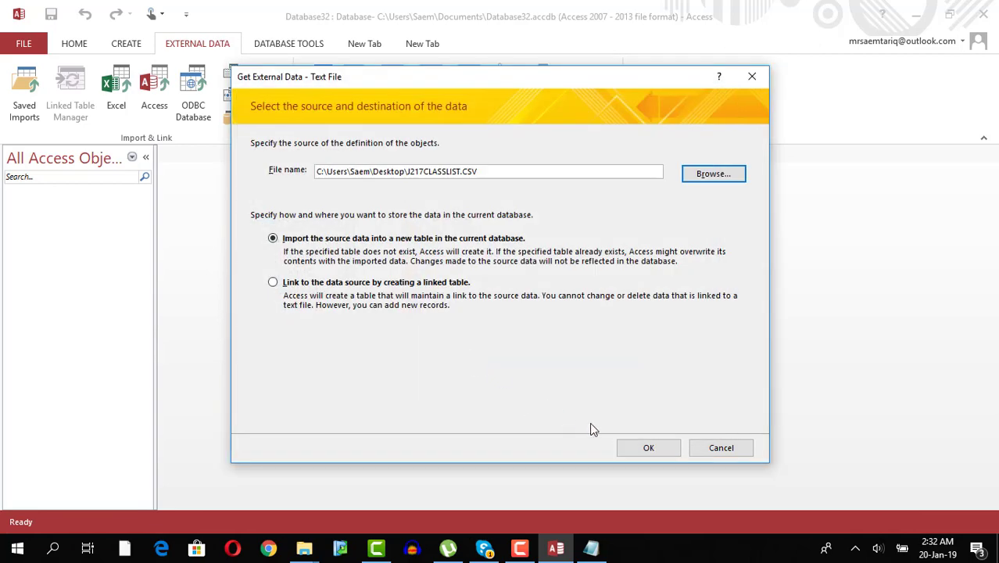
click(627, 453)
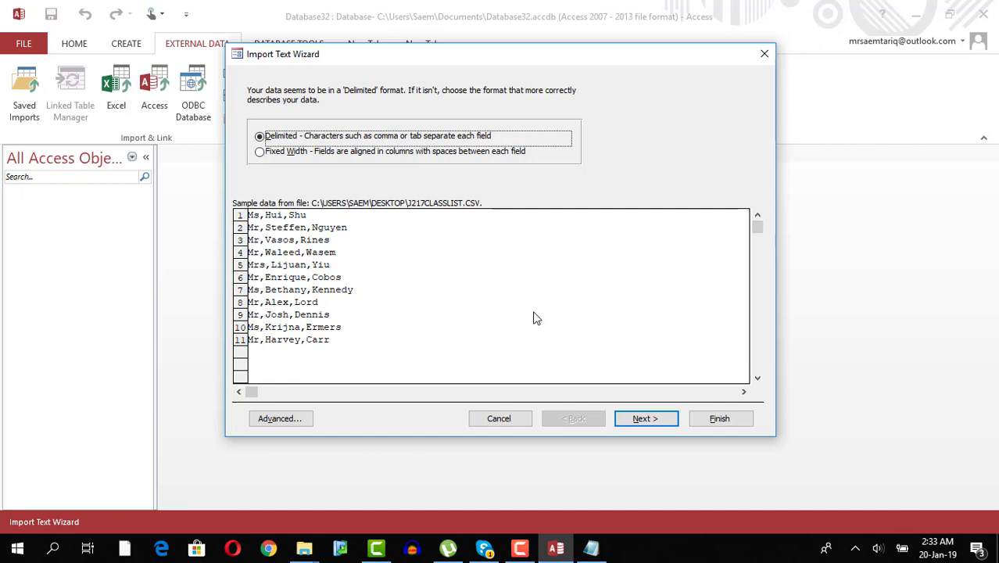
click(508, 423)
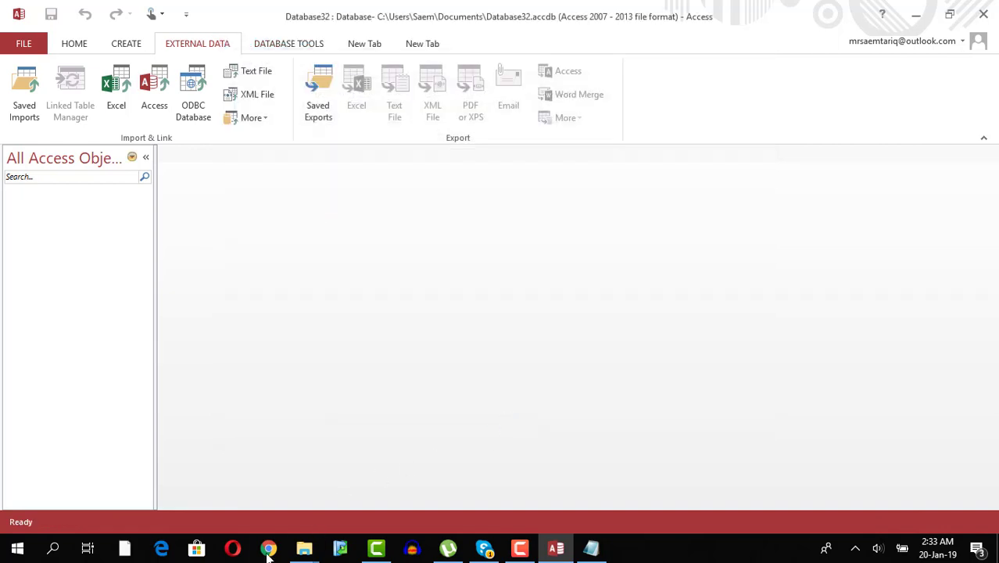
- Switch to the source files folder, open J217CLASSLIST.CSV to check its columns, and close it
mouse_move(304, 548)
click(362, 481)
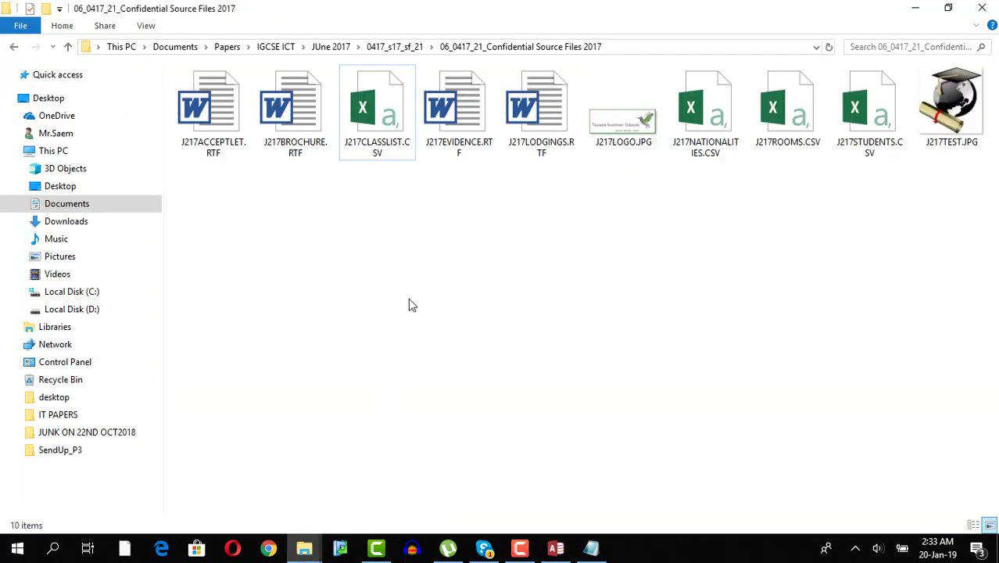
click(382, 135)
double_click(382, 134)
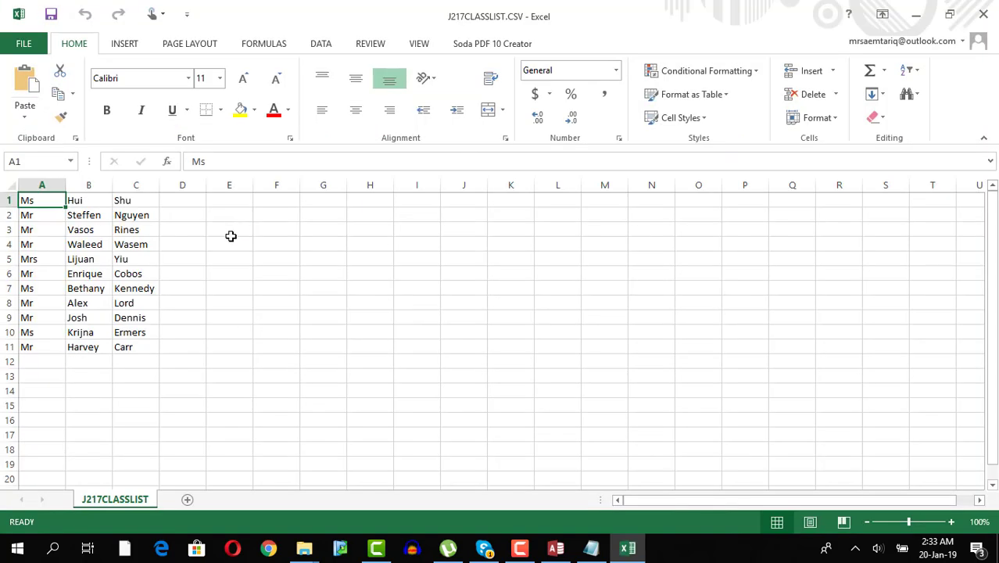
click(986, 11)
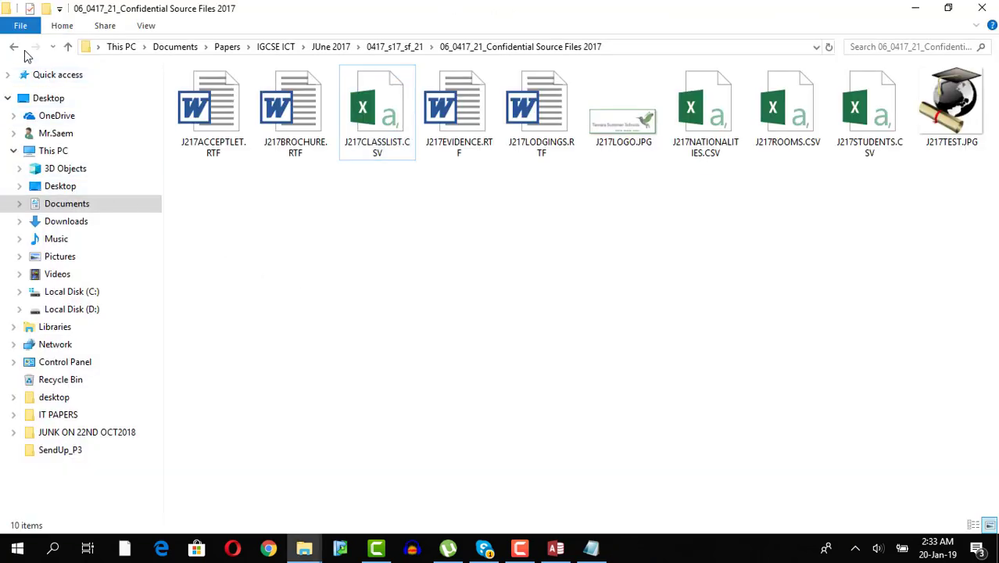
- Go back to the JUne 2017 folder and rename the archive 0417_s17_sf_21.zip as rdfd.zip
click(16, 48)
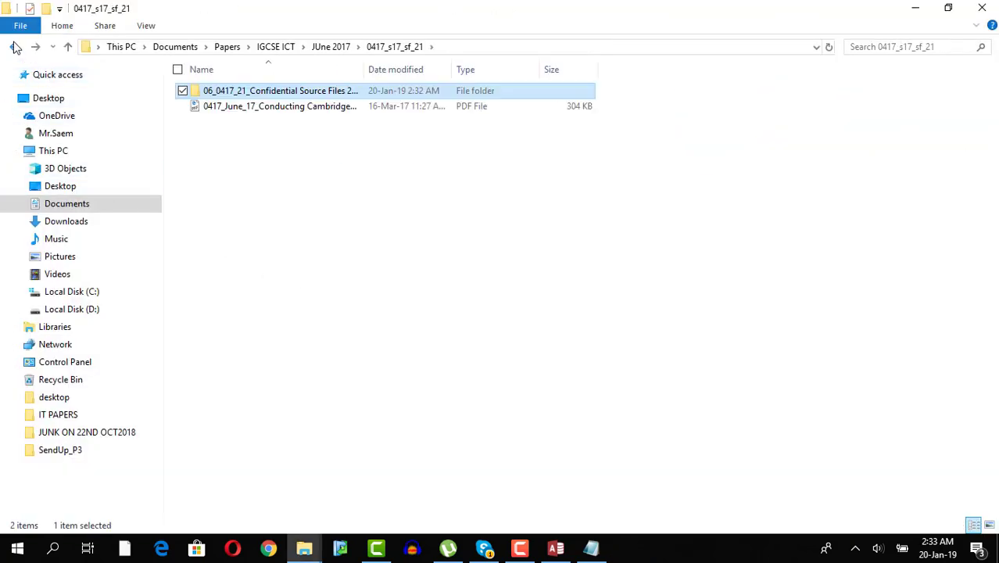
click(16, 49)
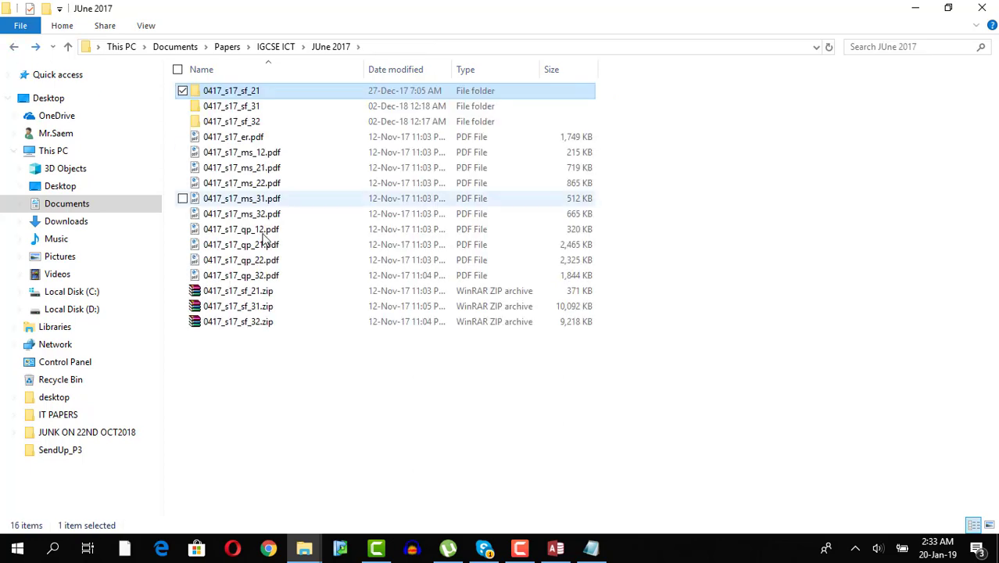
click(277, 292)
right_click(277, 292)
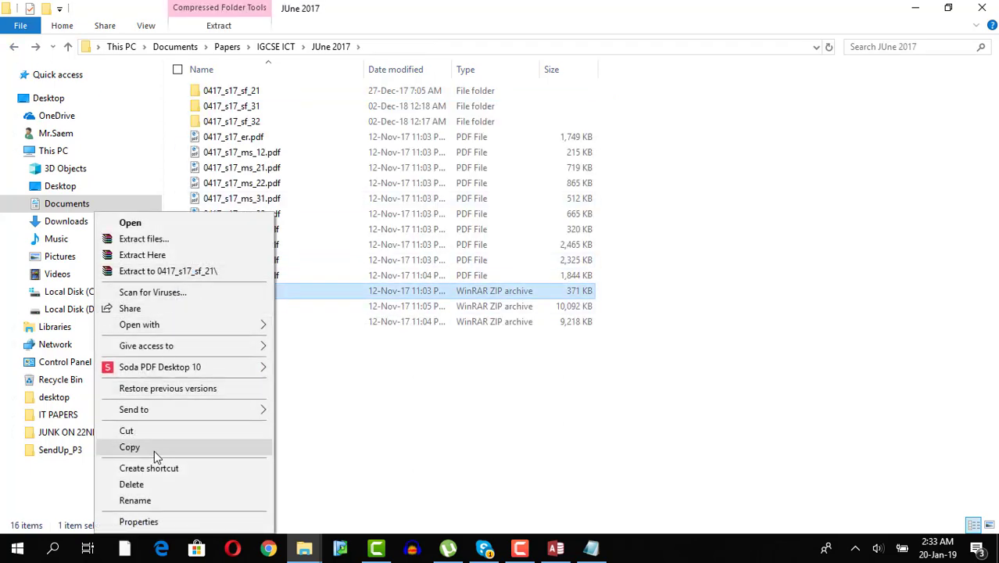
click(198, 498)
text(rdfd)
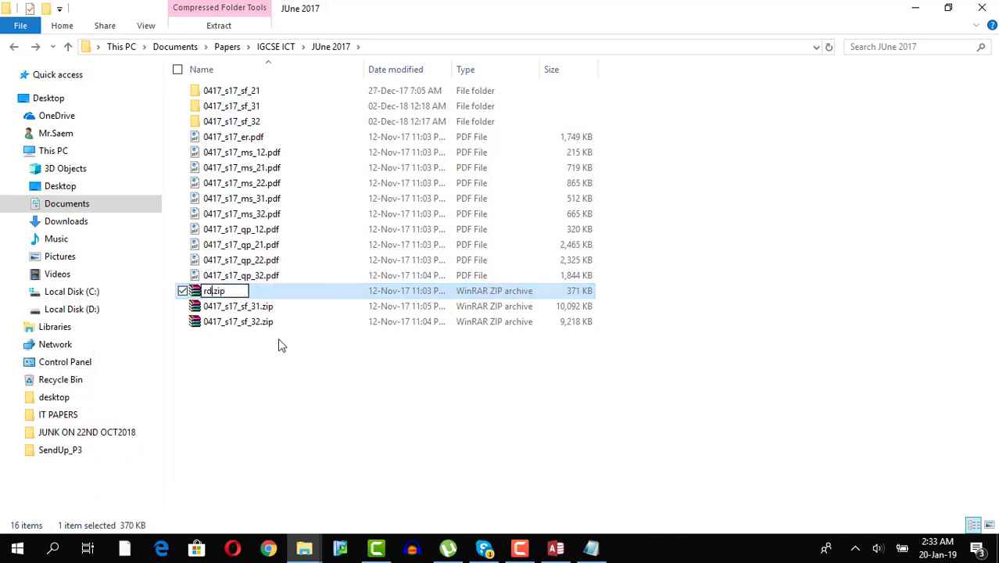
click(285, 352)
- Extract rdfd.zip into its own rdfd folder and open J217CLASSLIST.CSV from the extracted 06_0417_21_Confidential Source Files 2017 folder
click(241, 323)
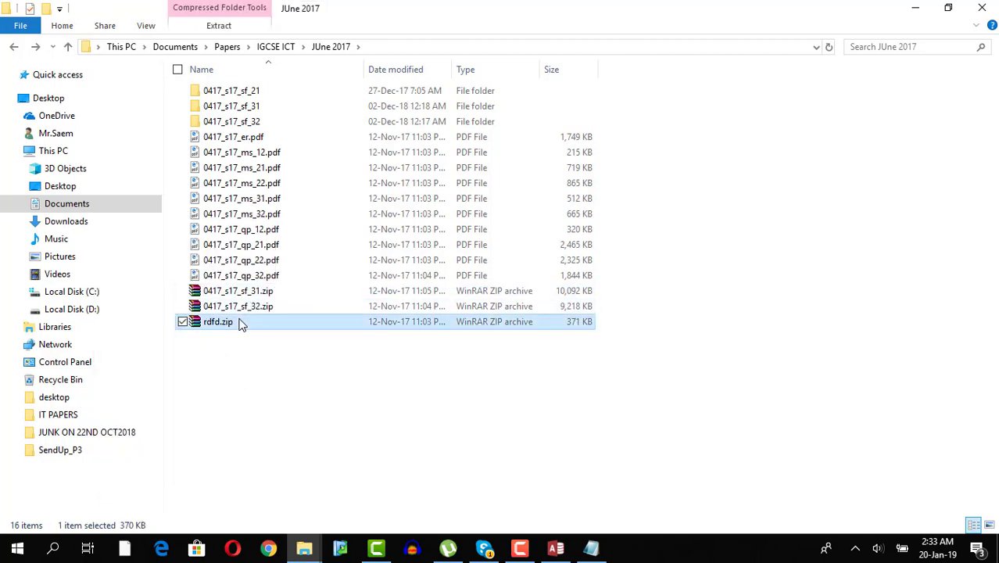
right_click(241, 323)
click(176, 270)
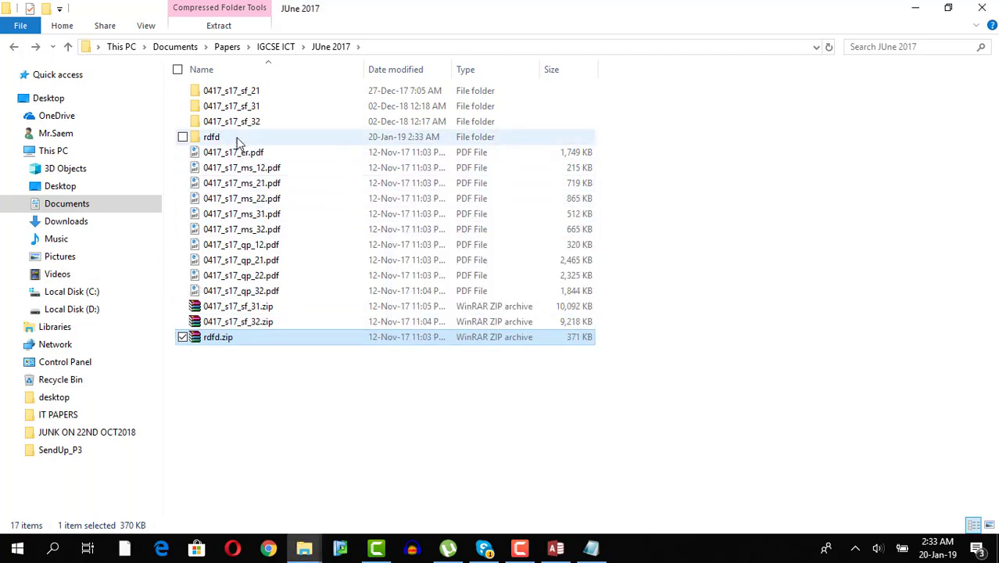
click(239, 139)
double_click(238, 138)
double_click(238, 90)
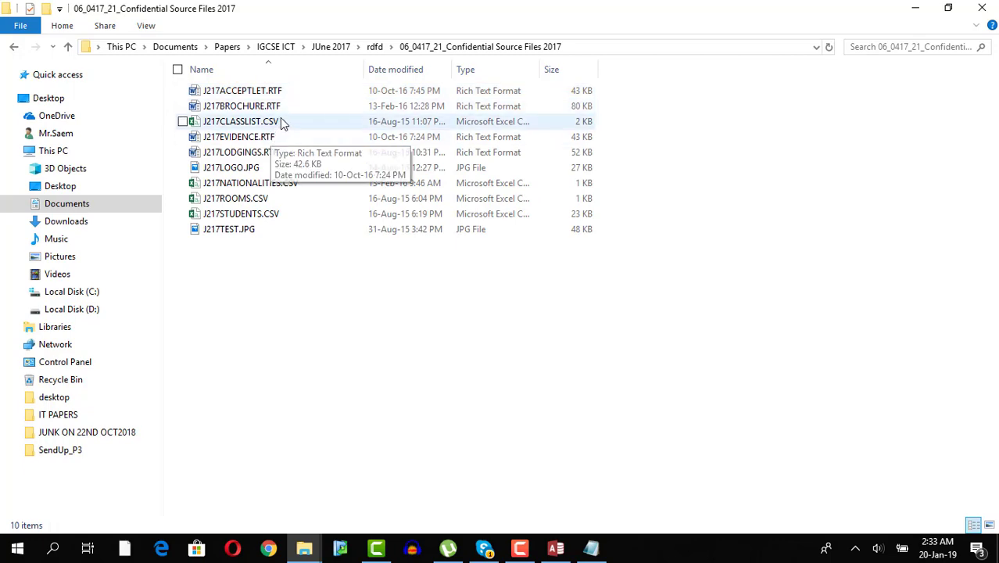
double_click(280, 121)
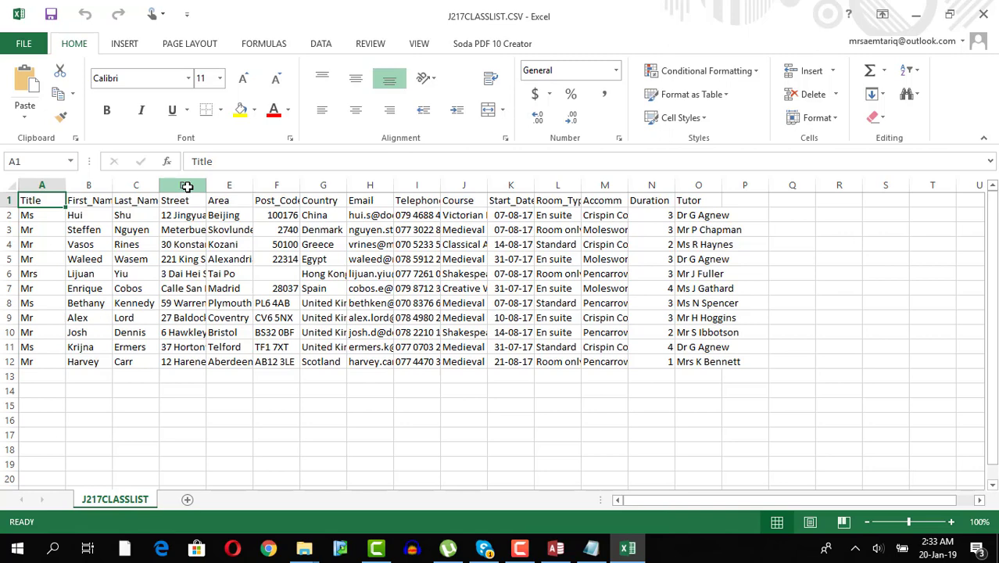
- Delete columns D to O, Street through Tutor, from the class list
drag(186, 186, 703, 197)
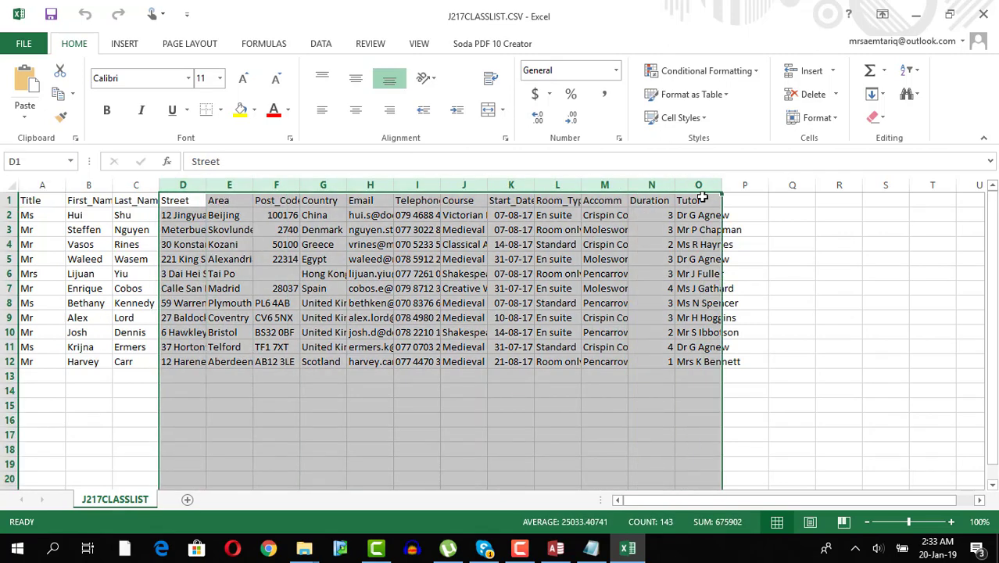
right_click(698, 200)
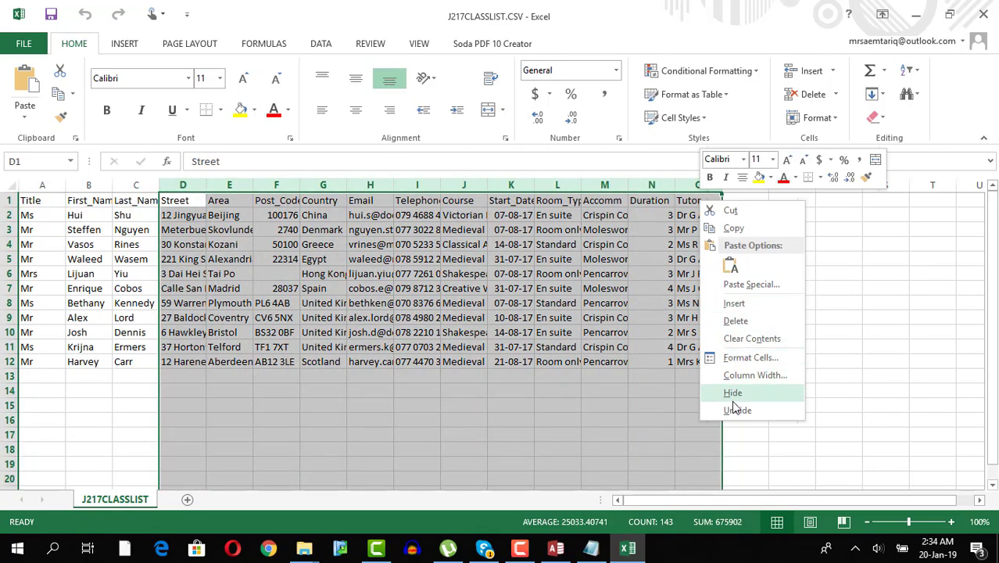
click(734, 320)
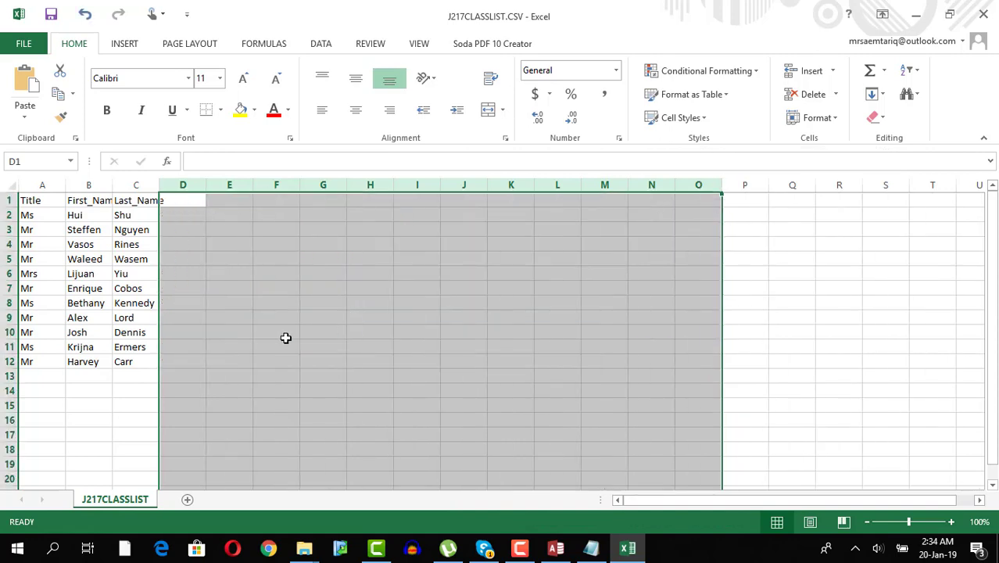
click(283, 335)
- Autofit all column widths in the sheet to their contents
click(8, 190)
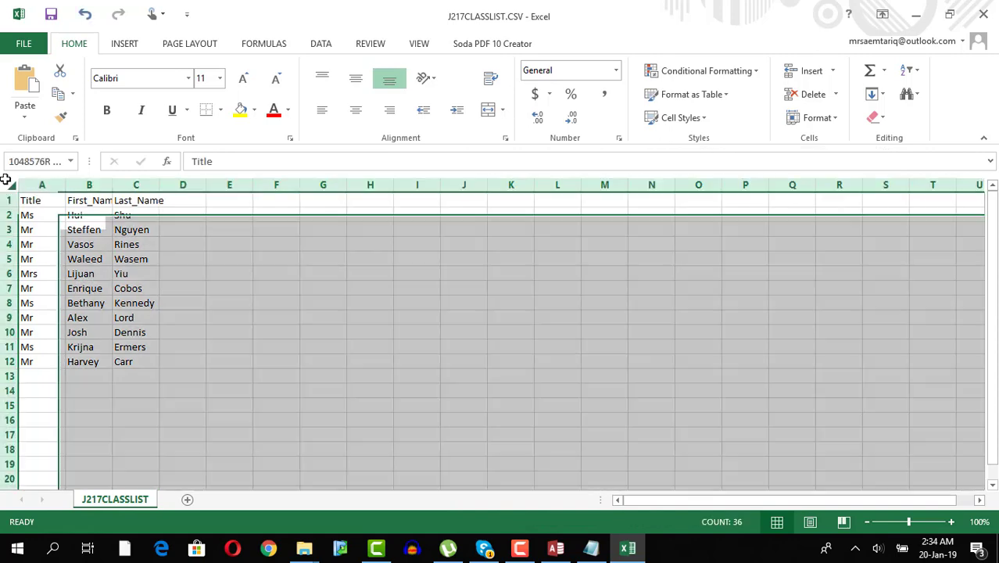
double_click(63, 186)
click(113, 271)
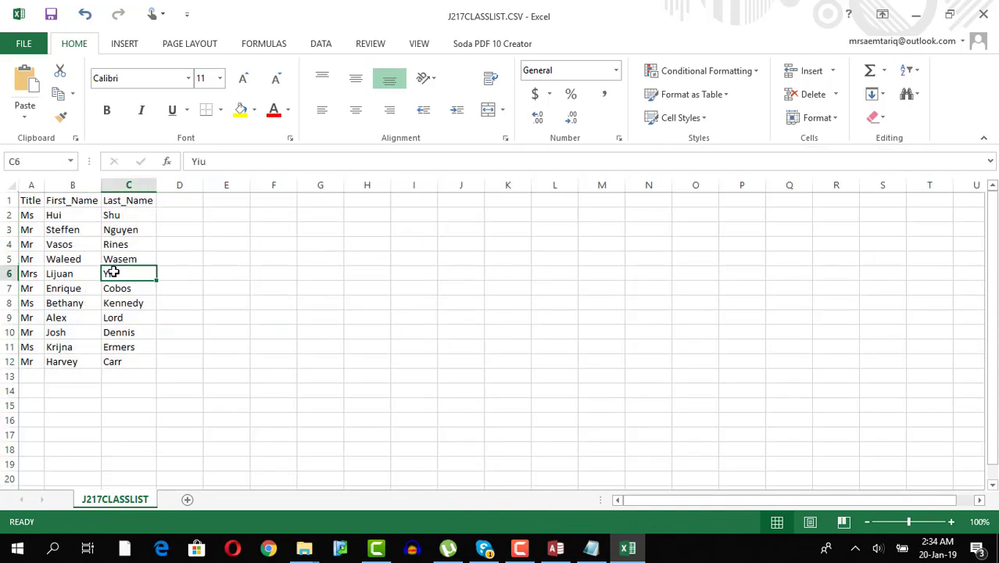
- Save the workbook to the Desktop as J217CLASSLIST.CSV, replacing the existing file and keeping the CSV (Comma delimited) format
click(23, 45)
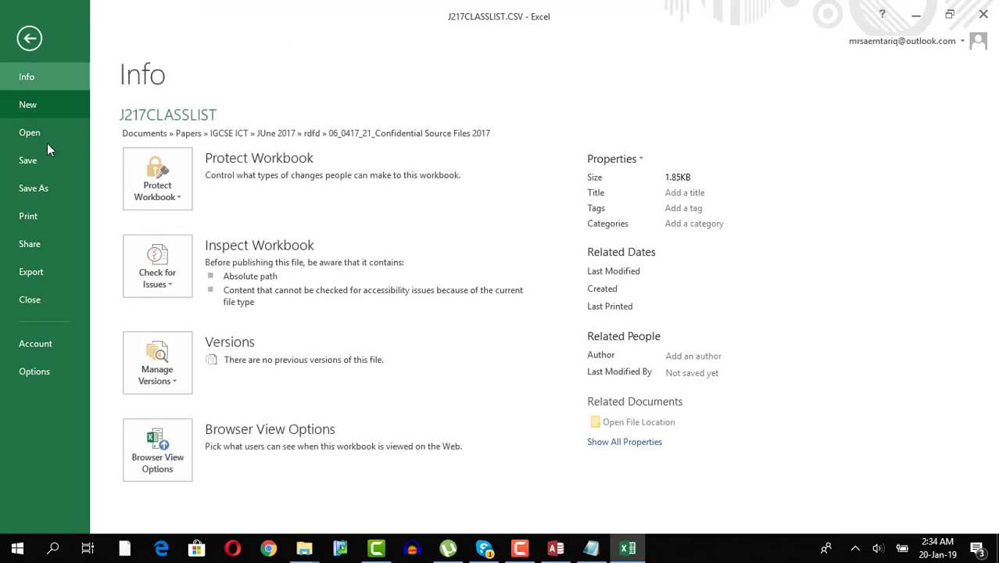
click(46, 181)
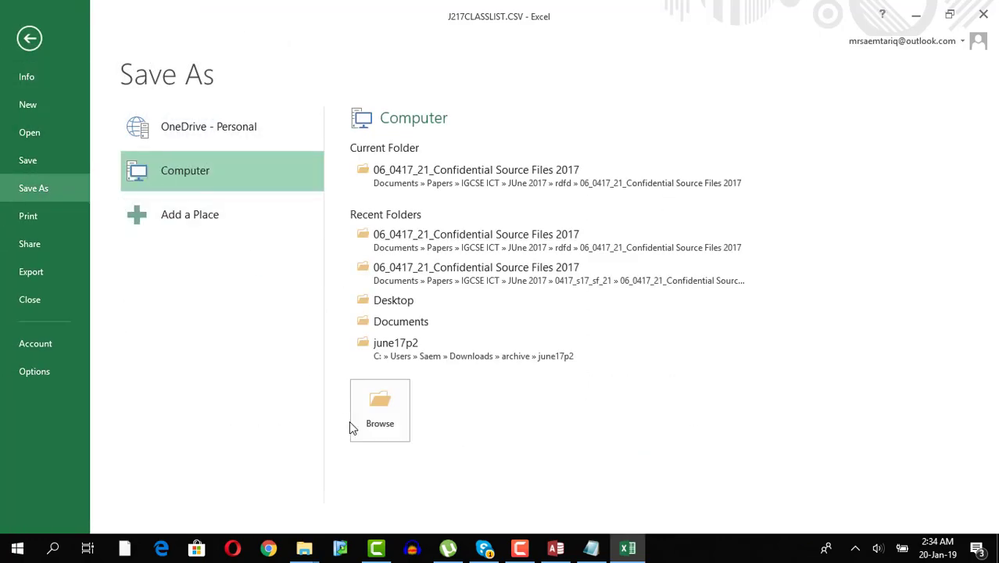
click(361, 418)
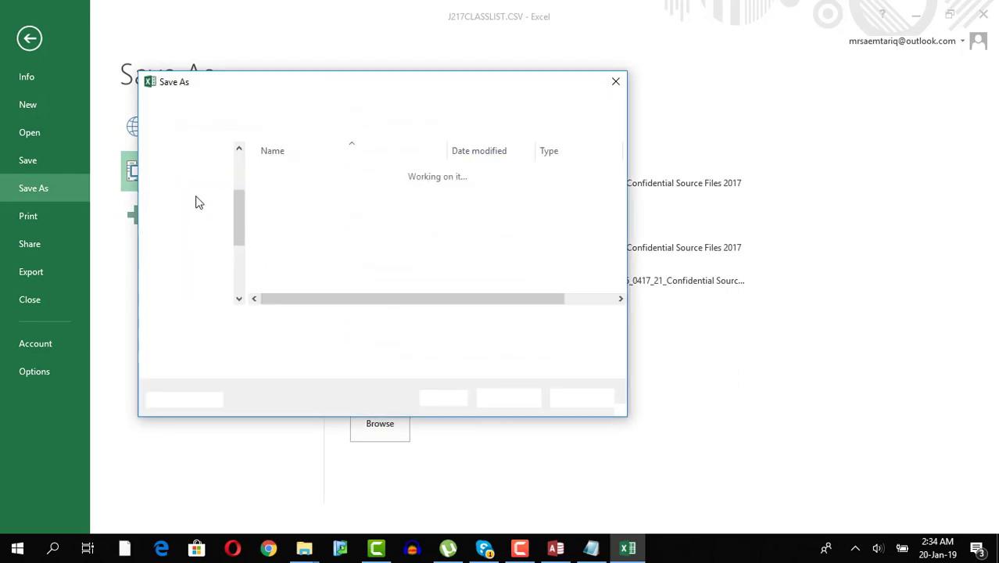
scroll(237, 220, up, 3)
click(178, 203)
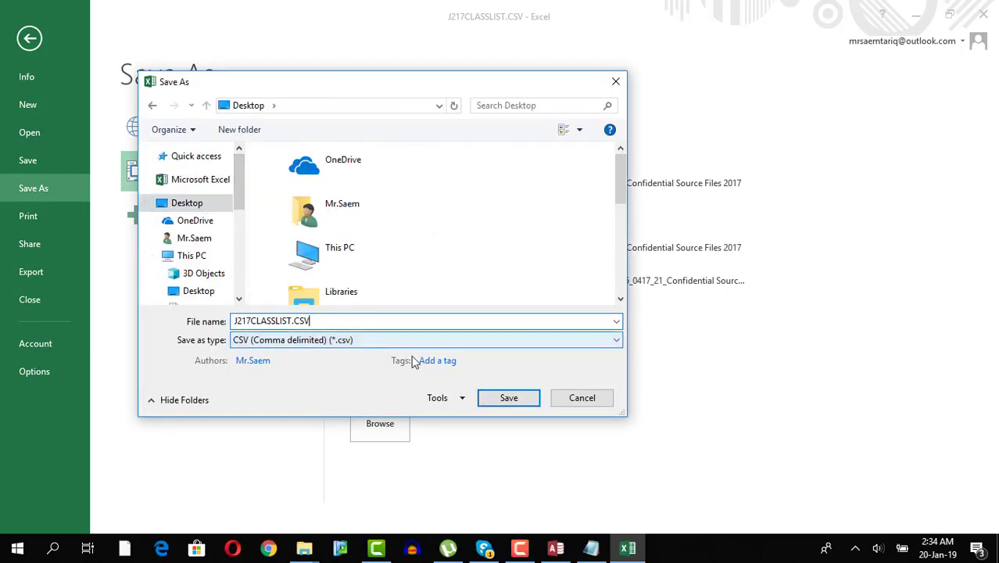
click(508, 397)
click(542, 278)
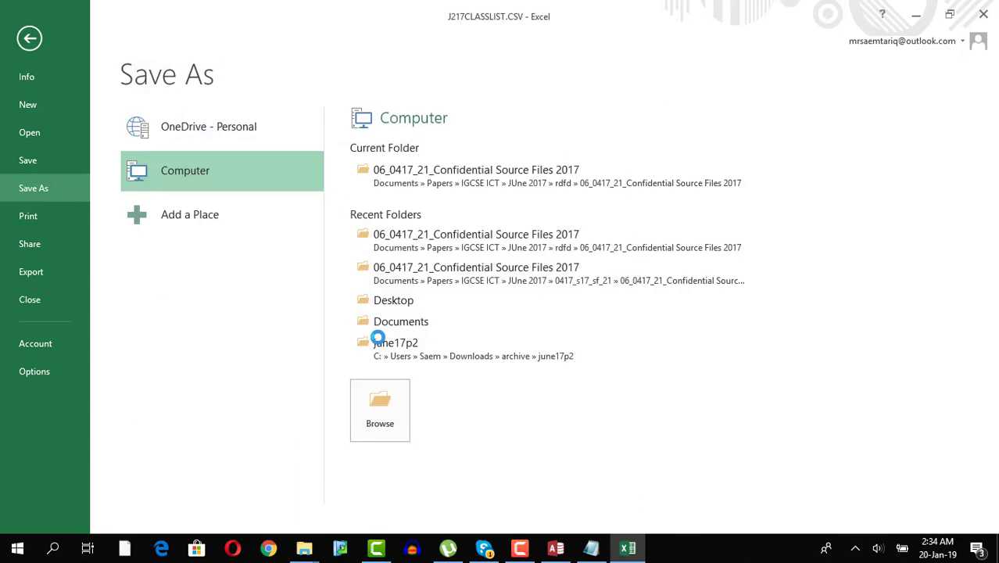
click(434, 314)
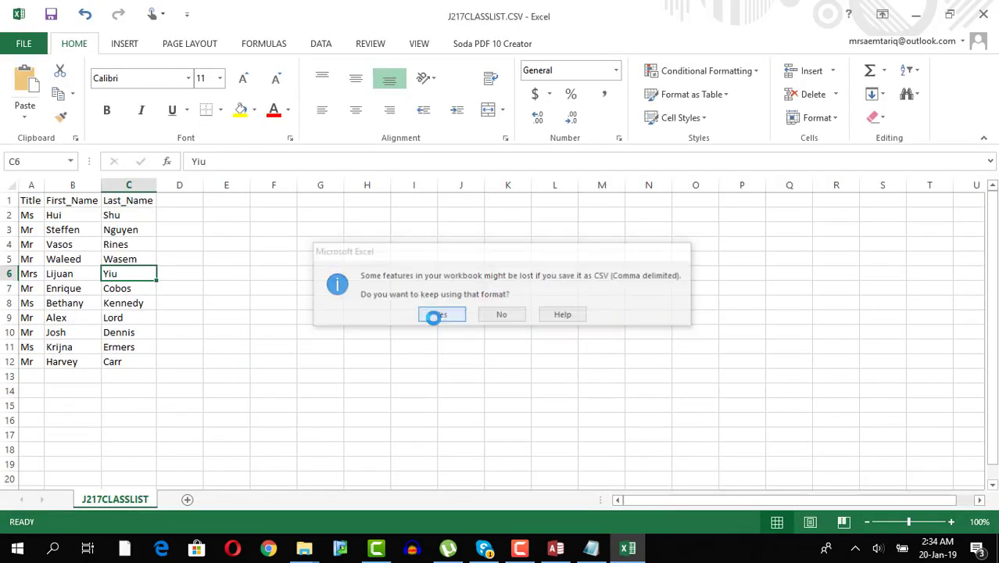
click(276, 344)
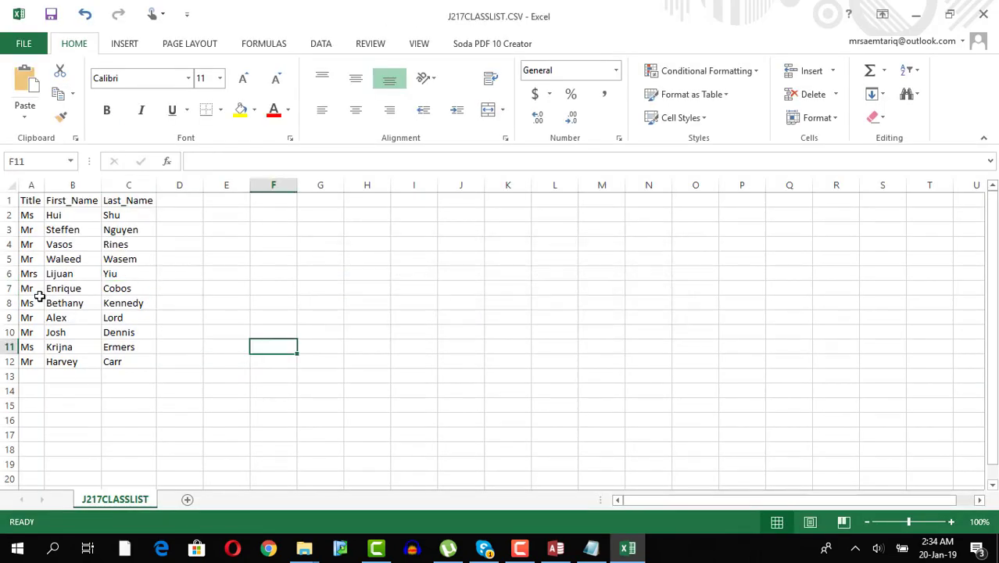
- Delete rows 4 to 12 so that only the header and the first two records are kept
click(9, 215)
drag(9, 215, 8, 363)
click(63, 287)
right_click(8, 334)
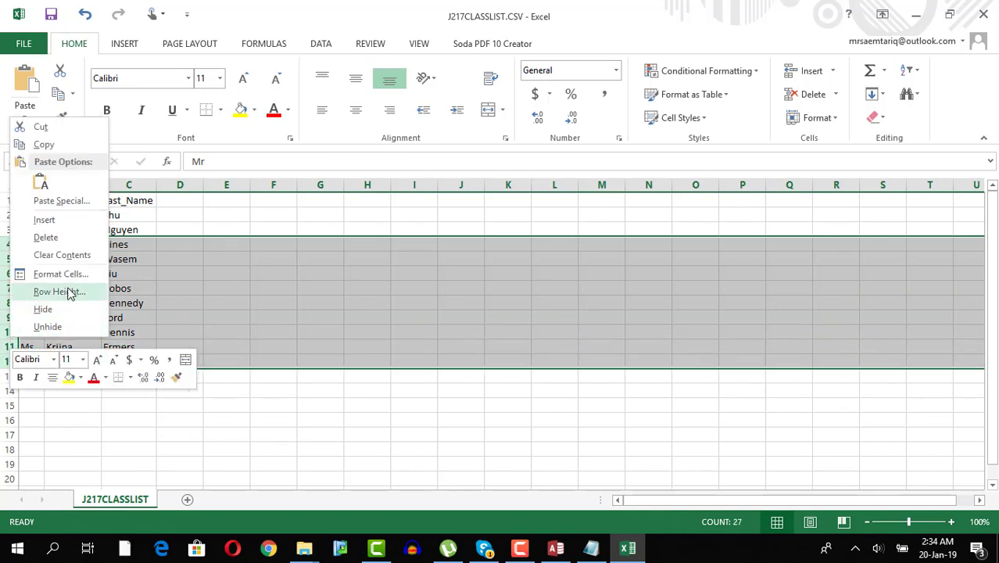
click(65, 235)
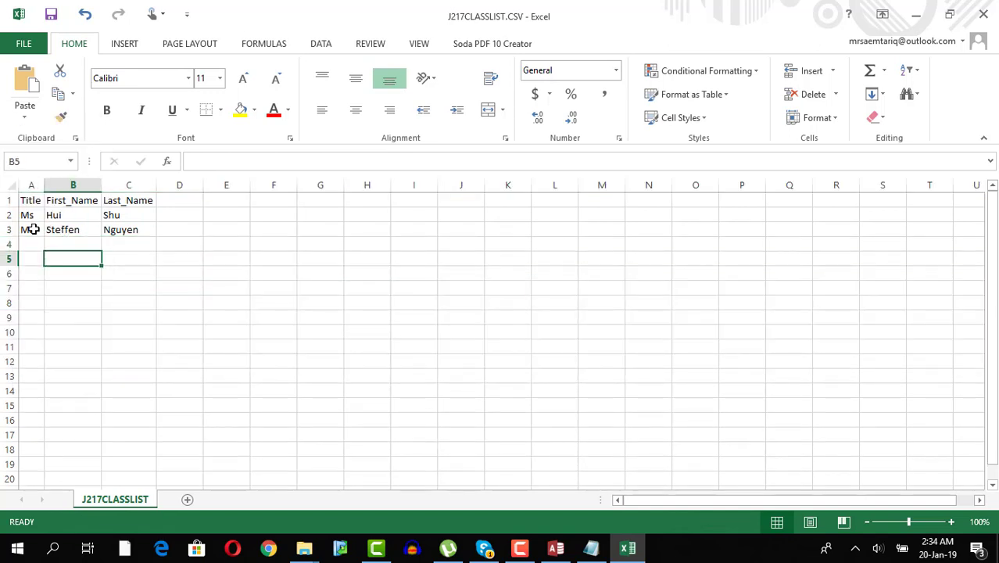
- Replace the first name in cell B2 with a different student's first name
click(74, 213)
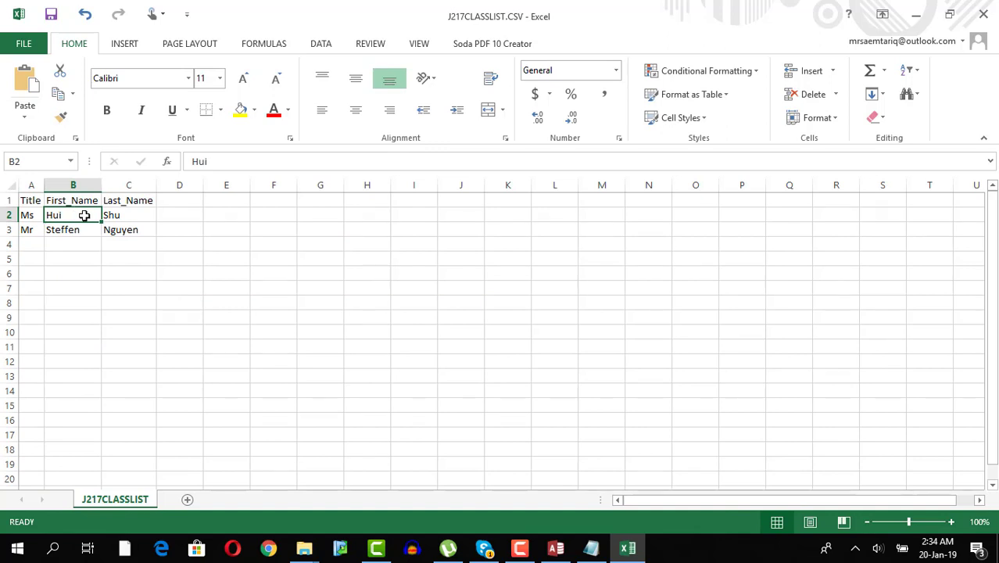
text(Sund)
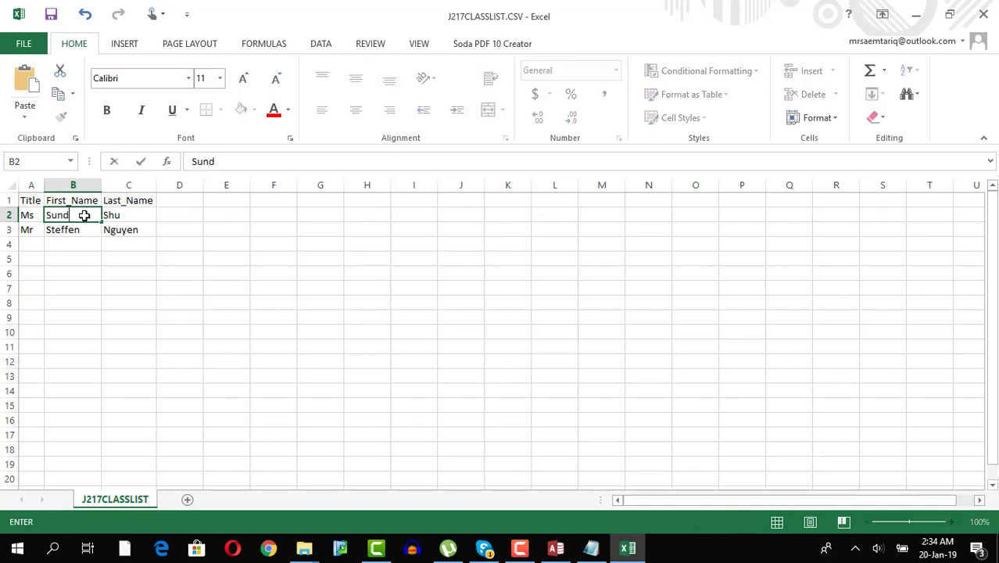
click(85, 216)
text(ndas)
click(97, 229)
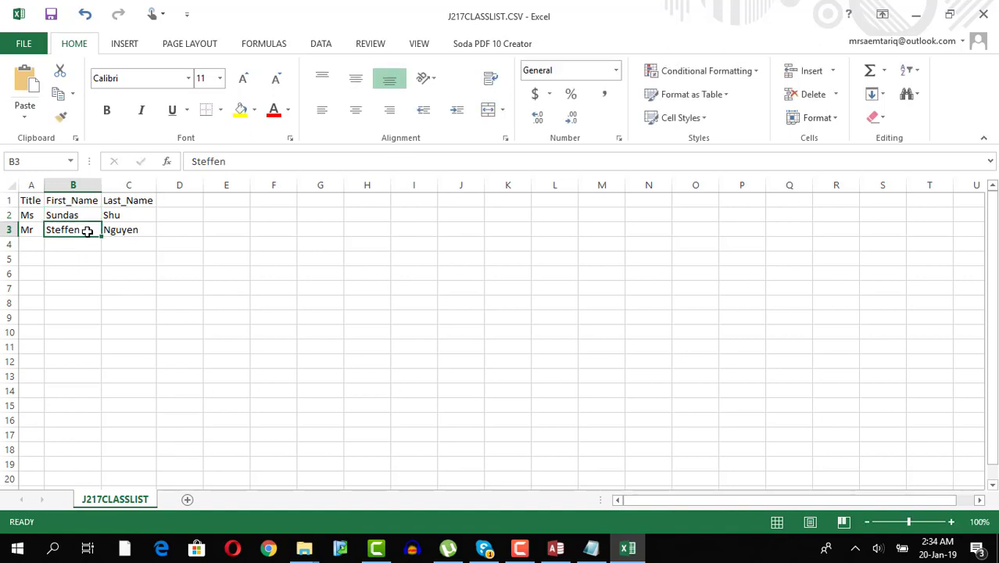
- Replace the first name in cell B3 with "wahever"
text(wa)
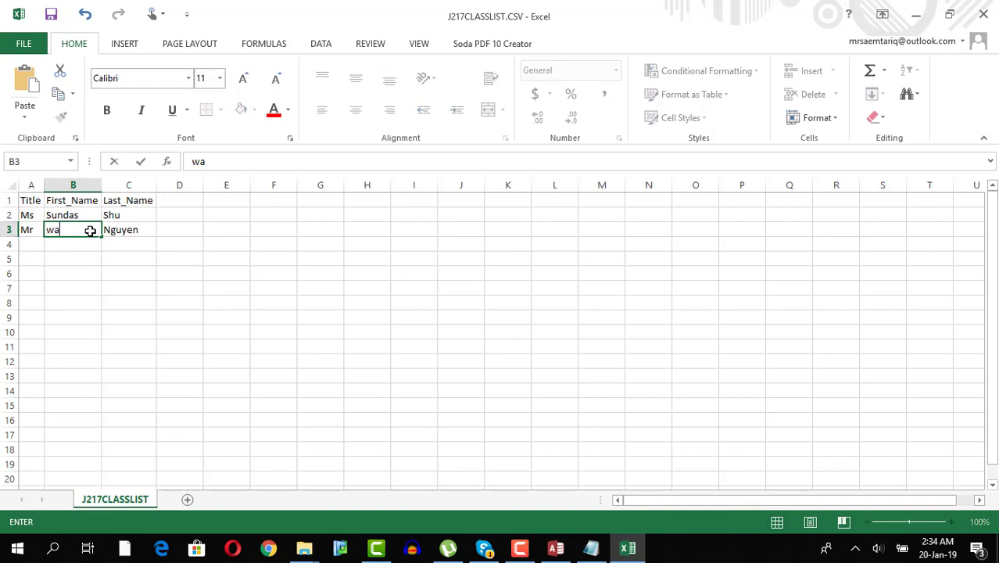
text(hever)
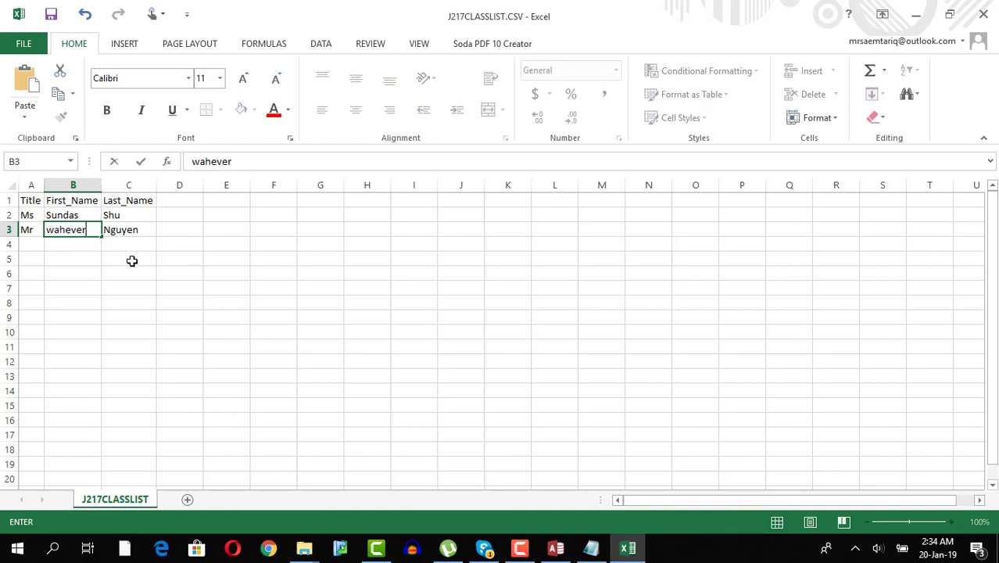
click(130, 260)
click(129, 216)
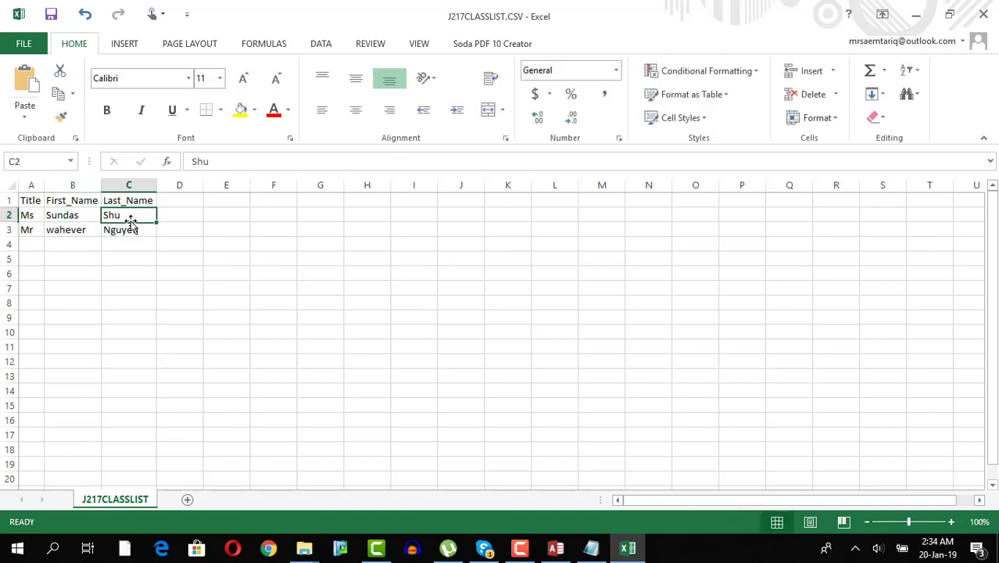
- Save the edited class list to J217CLASSLIST.CSV and cancel saving it as an Excel Workbook
click(50, 14)
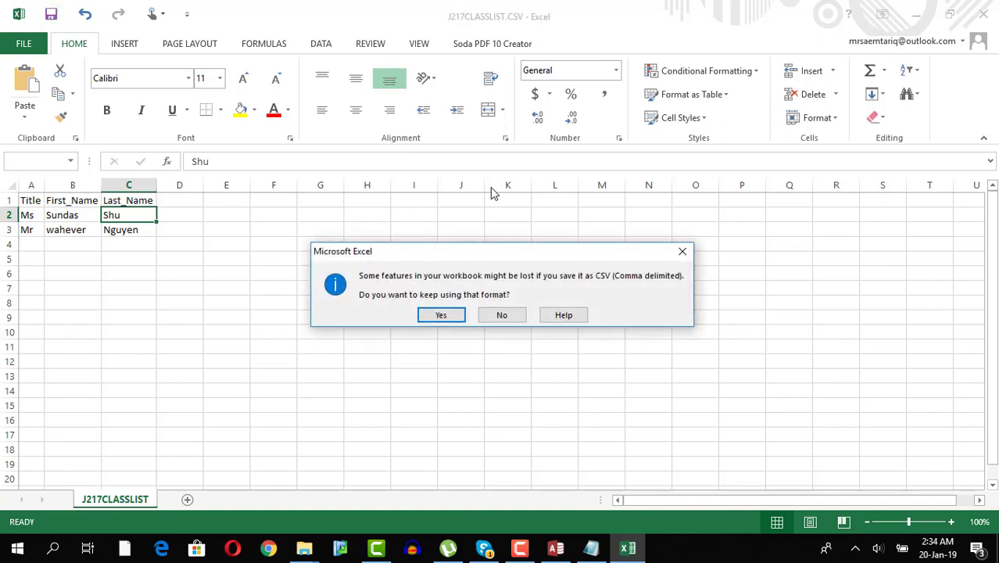
click(683, 253)
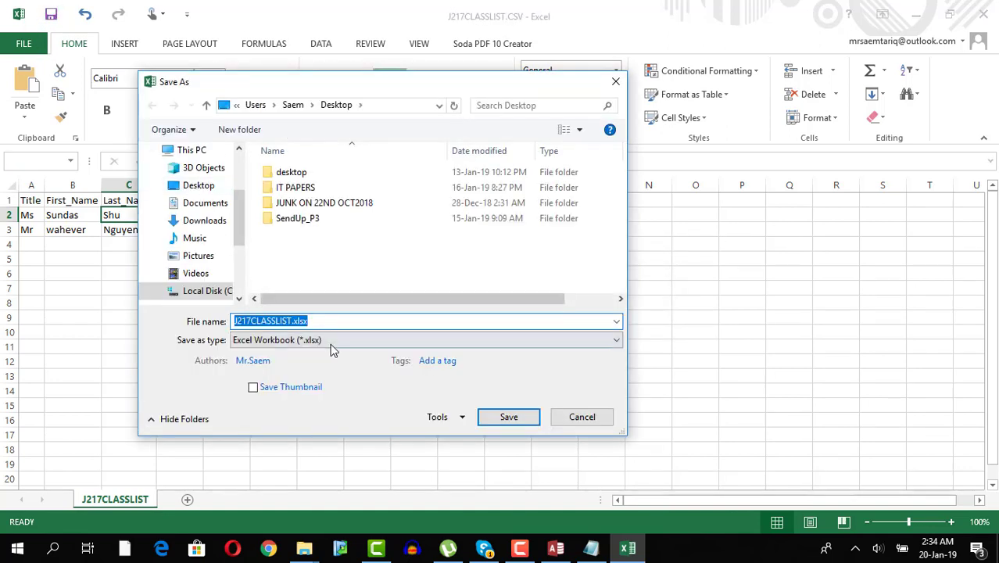
click(582, 417)
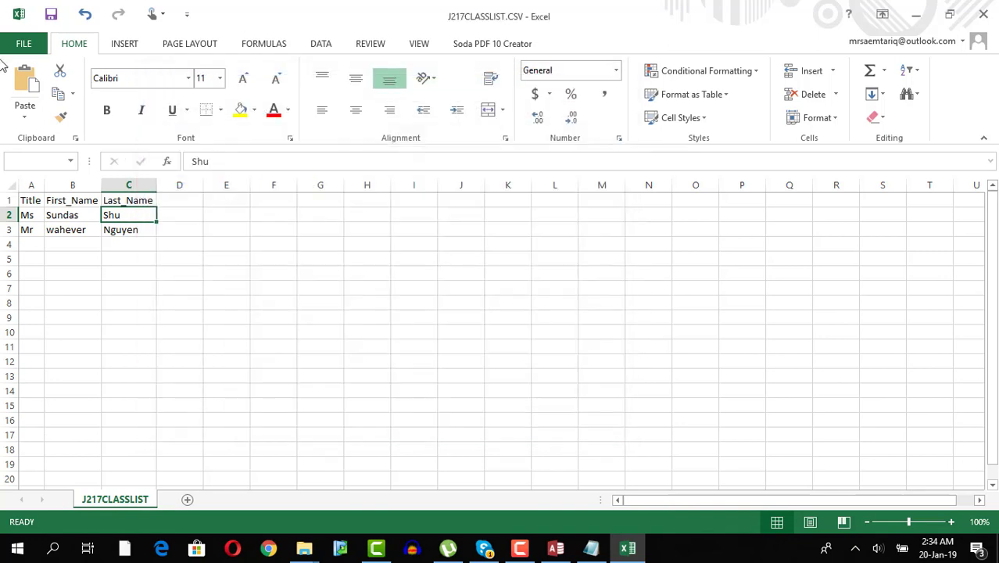
- Save a copy of the workbook to the Desktop as 2.CSV, keeping the CSV (Comma delimited) format
click(23, 44)
click(56, 186)
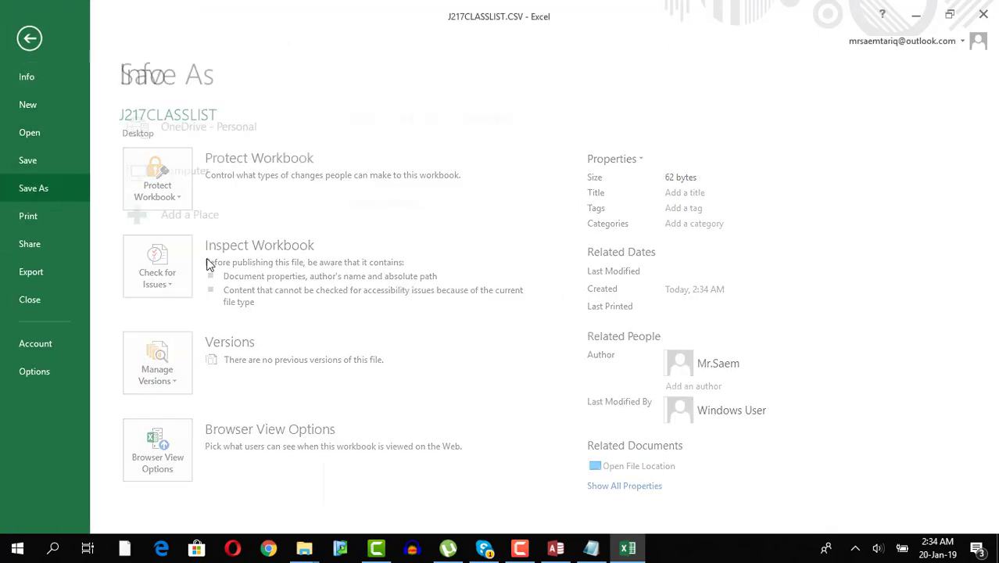
click(367, 391)
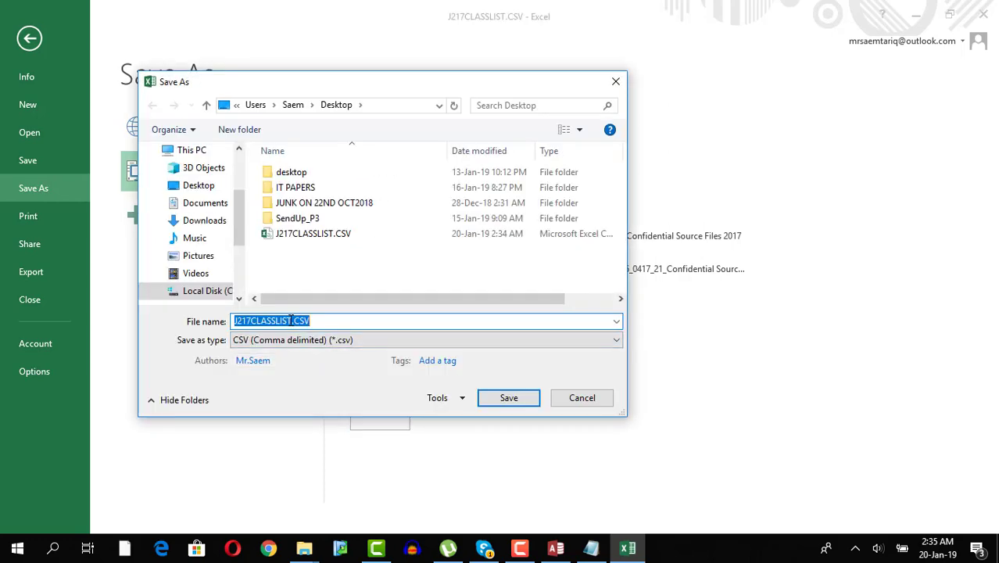
text(2)
click(508, 397)
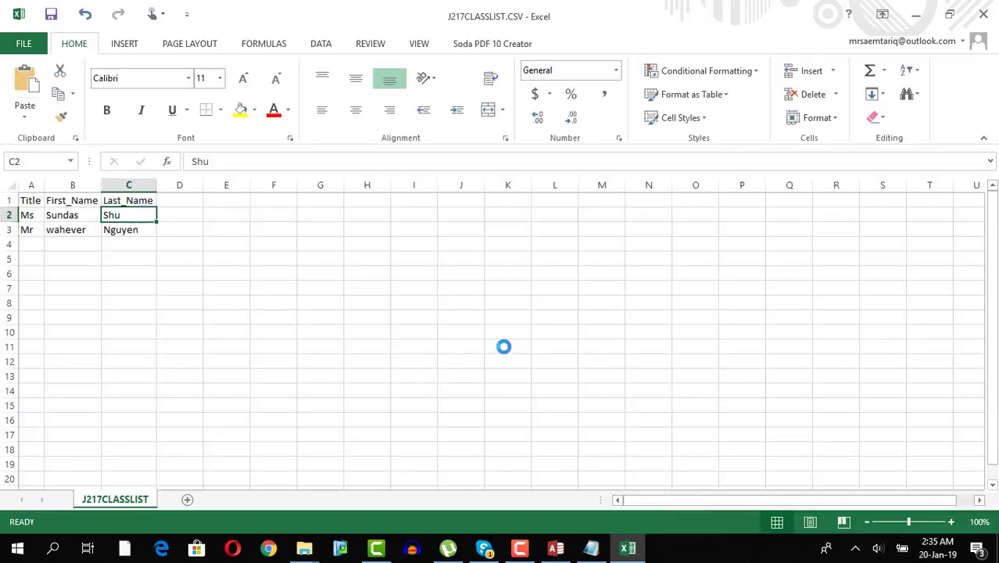
click(446, 317)
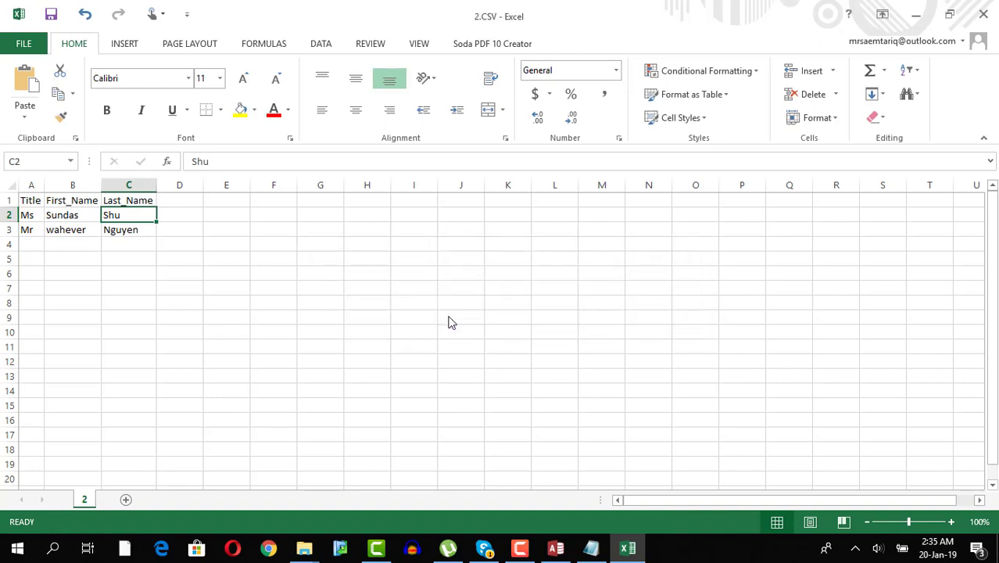
- Close the workbook, saving it over the existing 2.CSV on the Desktop, and return to Access
click(983, 14)
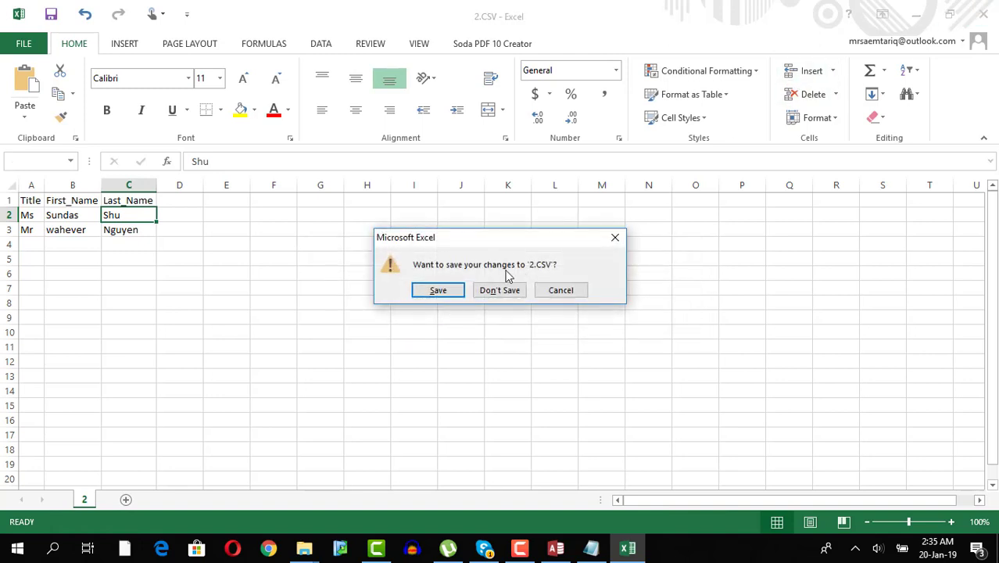
click(431, 290)
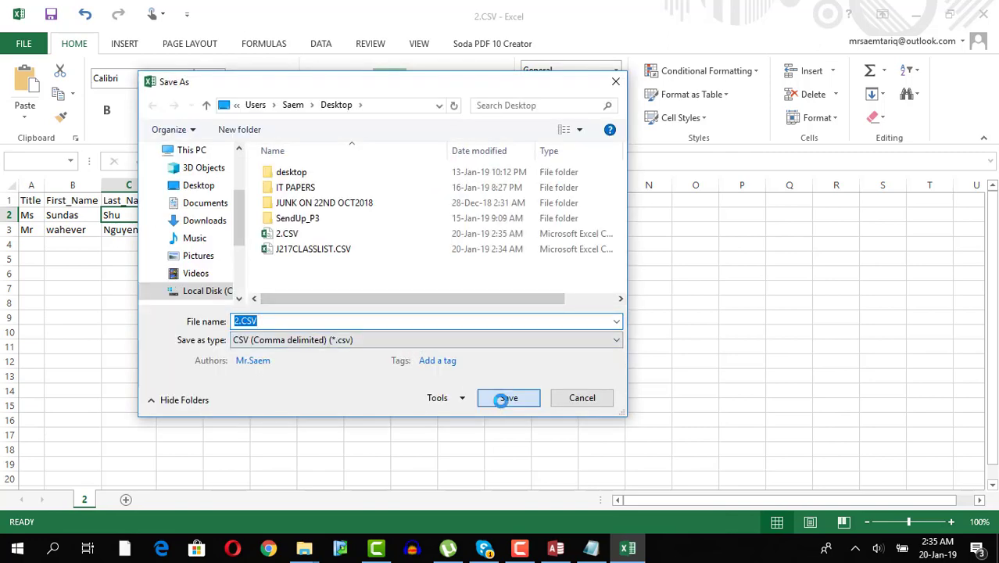
click(496, 399)
click(537, 283)
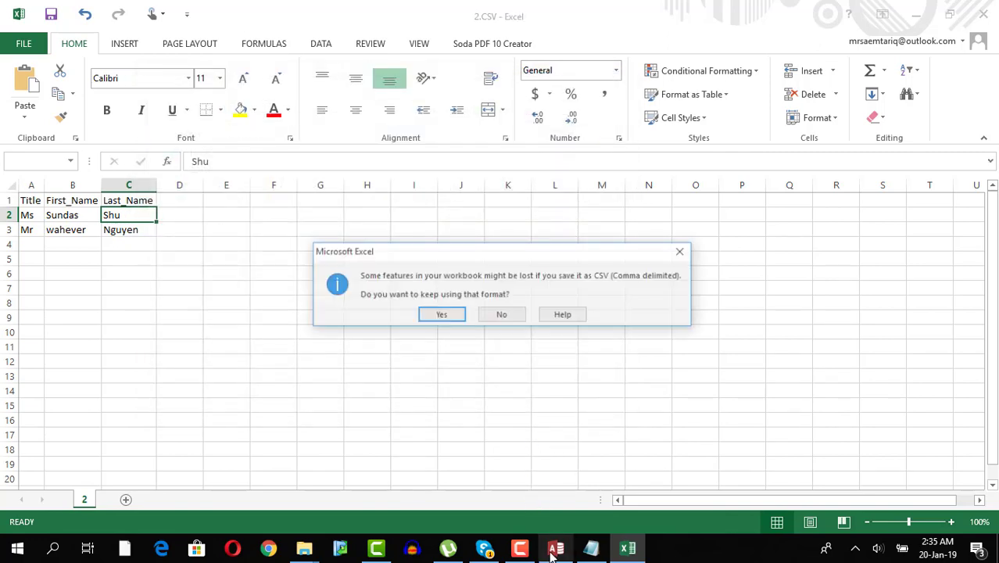
click(497, 315)
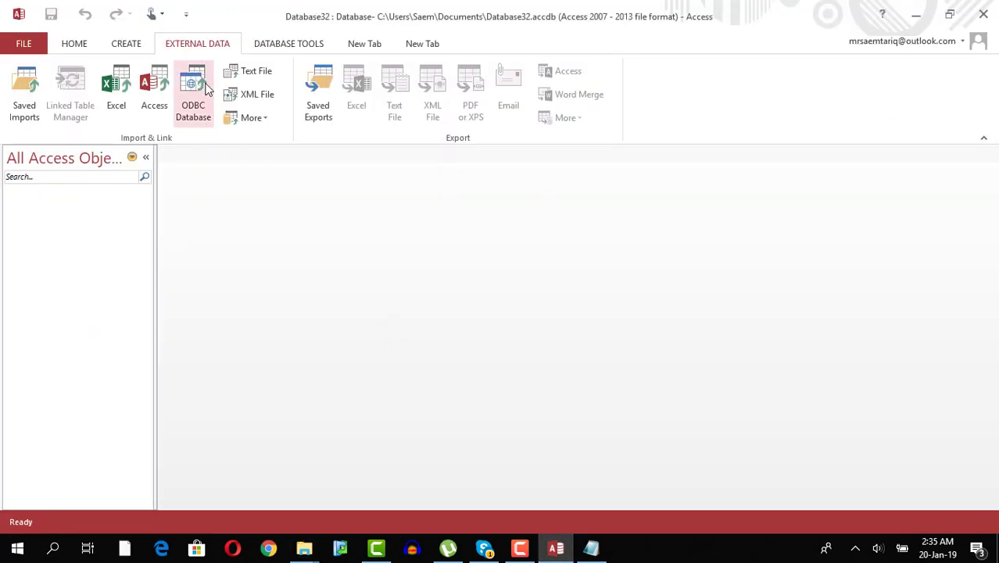
- Start a text file import of J217CLASSLIST.CSV from the Desktop into a new table in the current database
click(251, 70)
click(711, 172)
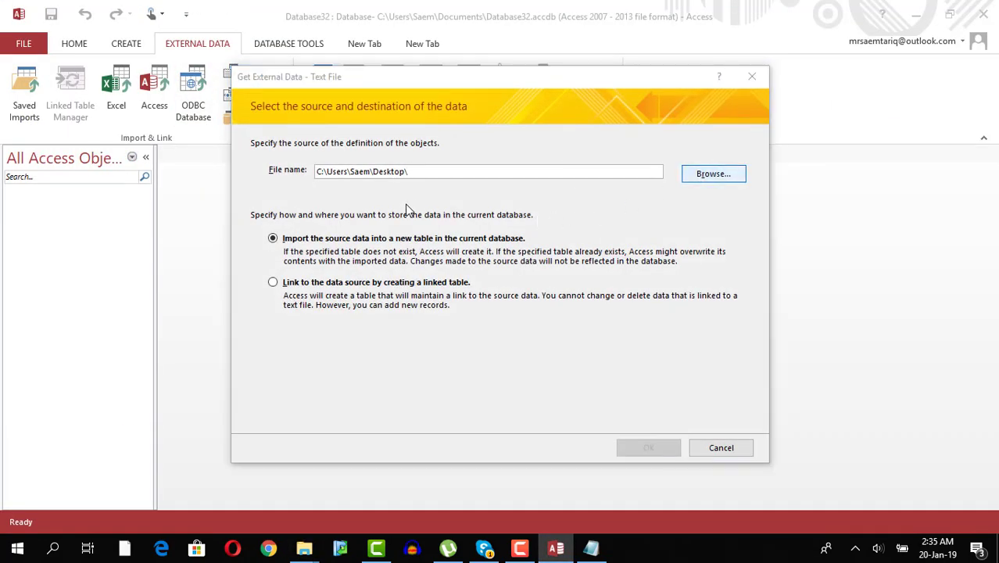
double_click(398, 267)
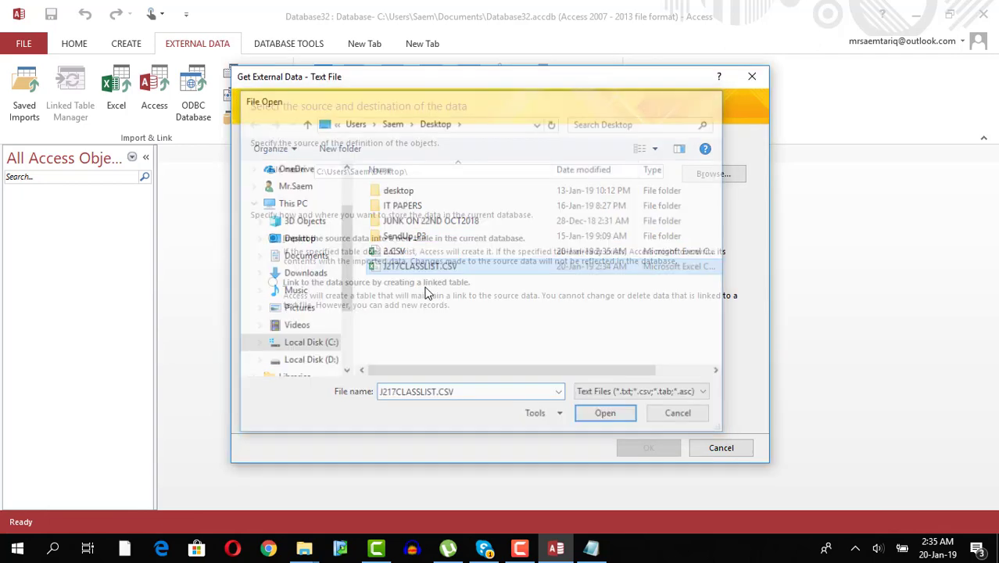
click(648, 447)
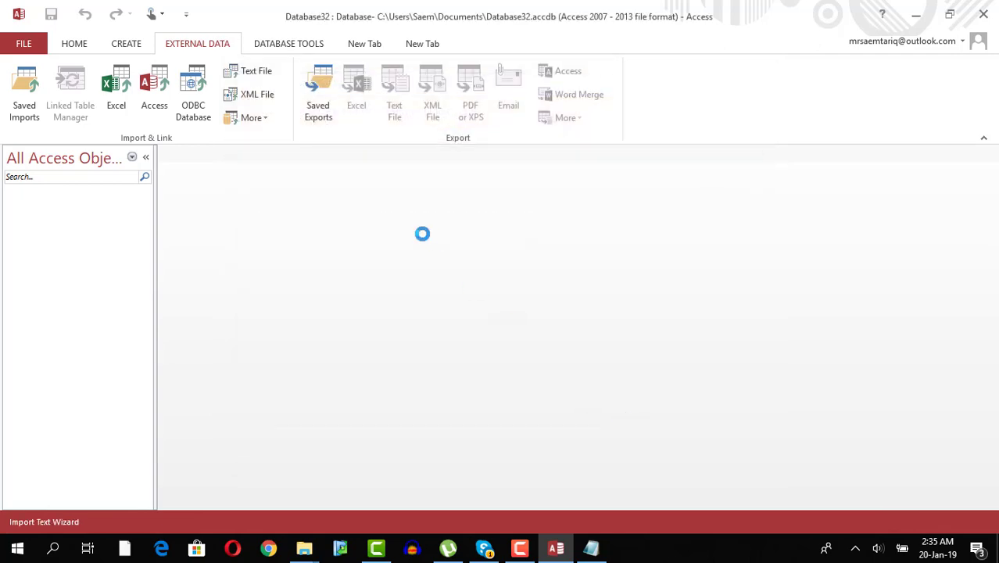
- Set the import to comma-delimited with the first row containing field names, and accept the default field options
click(642, 419)
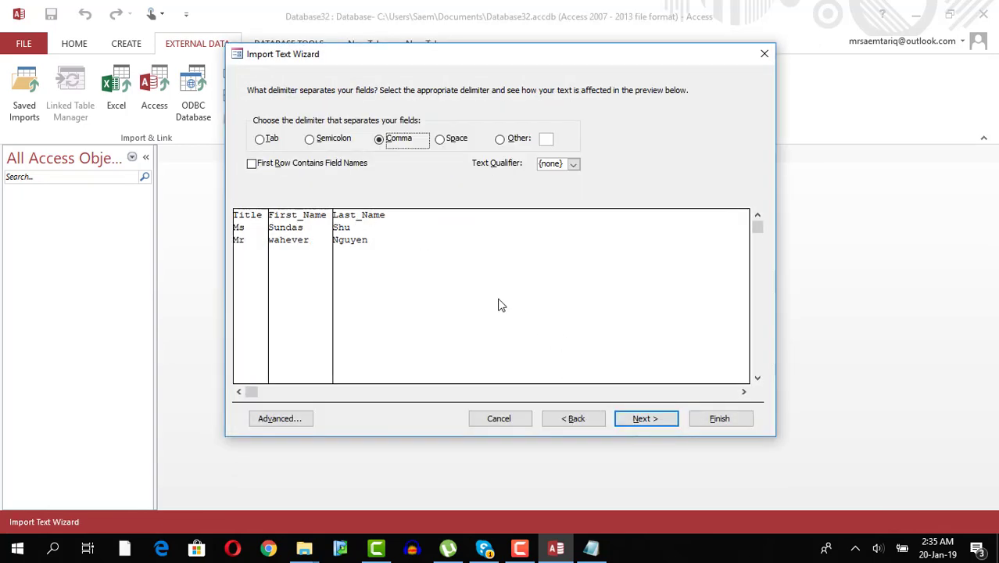
click(314, 164)
click(642, 419)
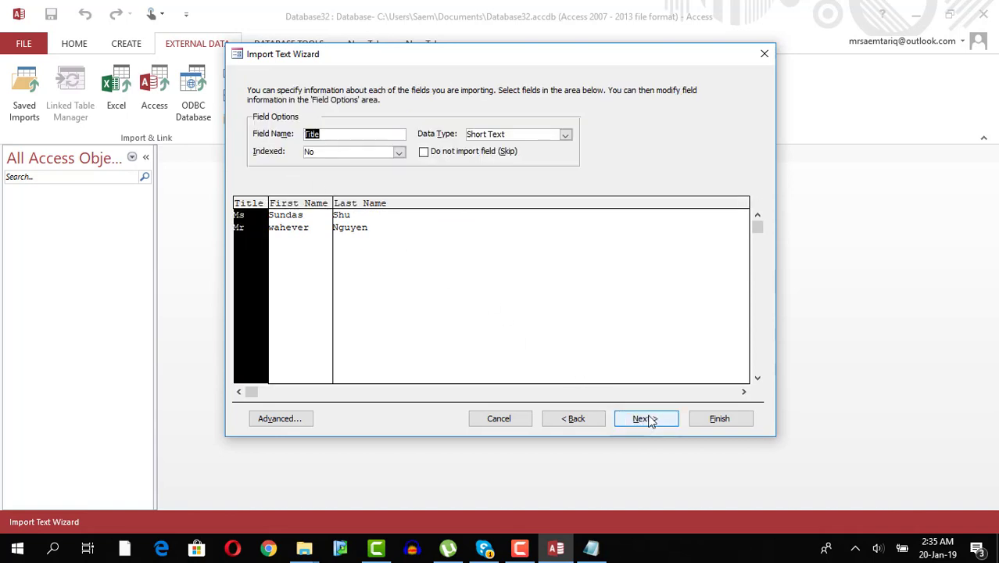
click(646, 416)
- Choose no primary key and finish the import into table J217CLASSLIST without saving the import steps
click(381, 145)
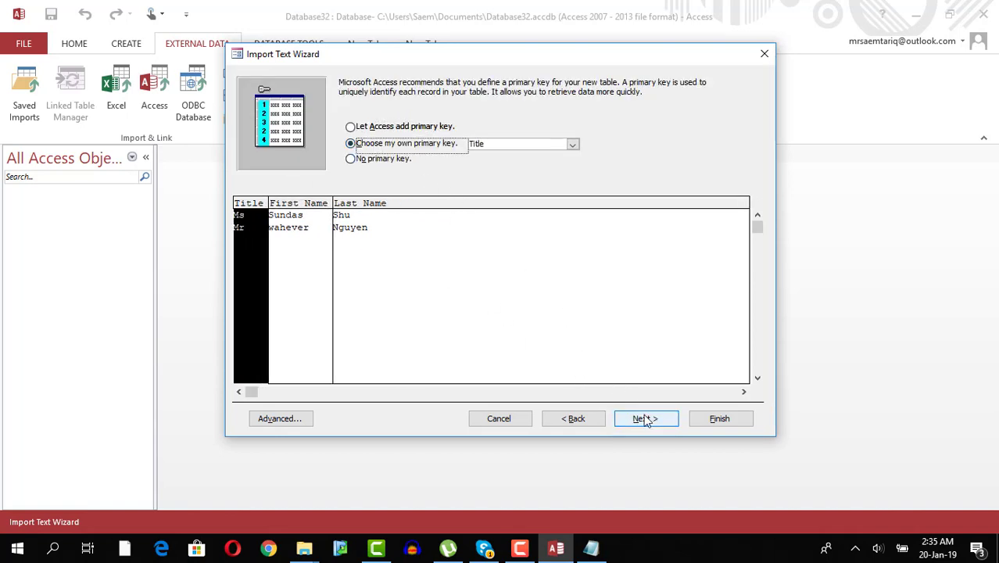
click(395, 163)
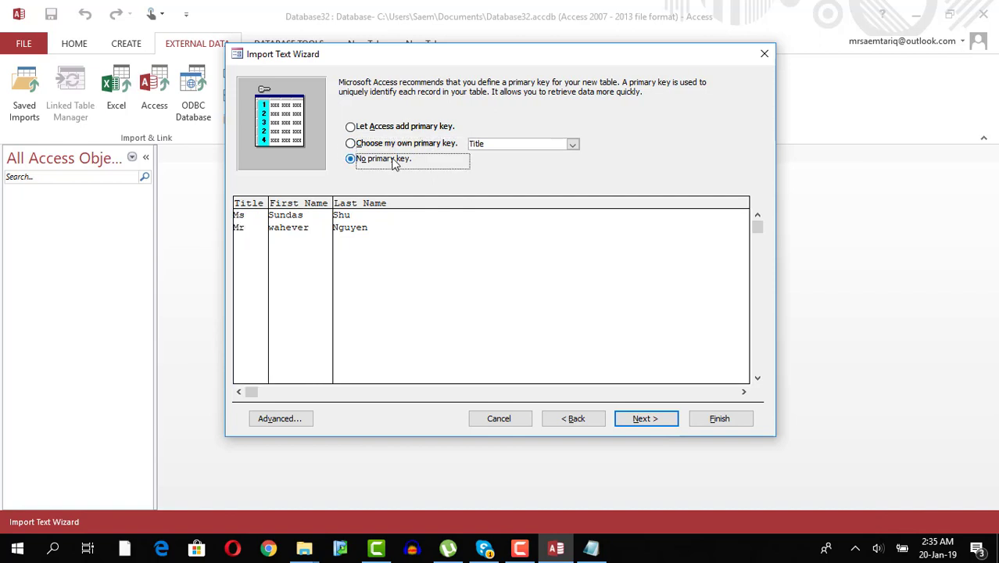
click(646, 420)
click(718, 419)
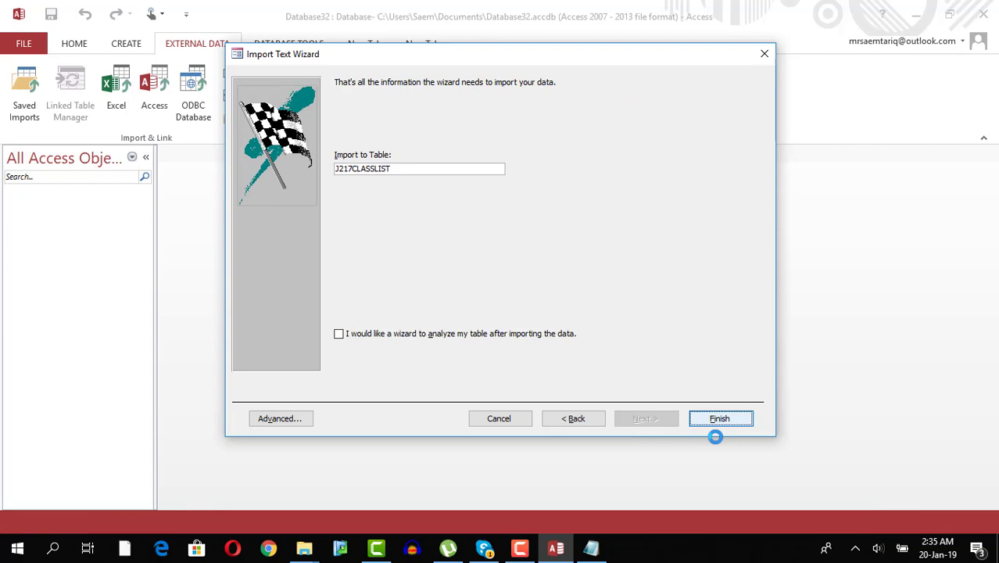
click(721, 459)
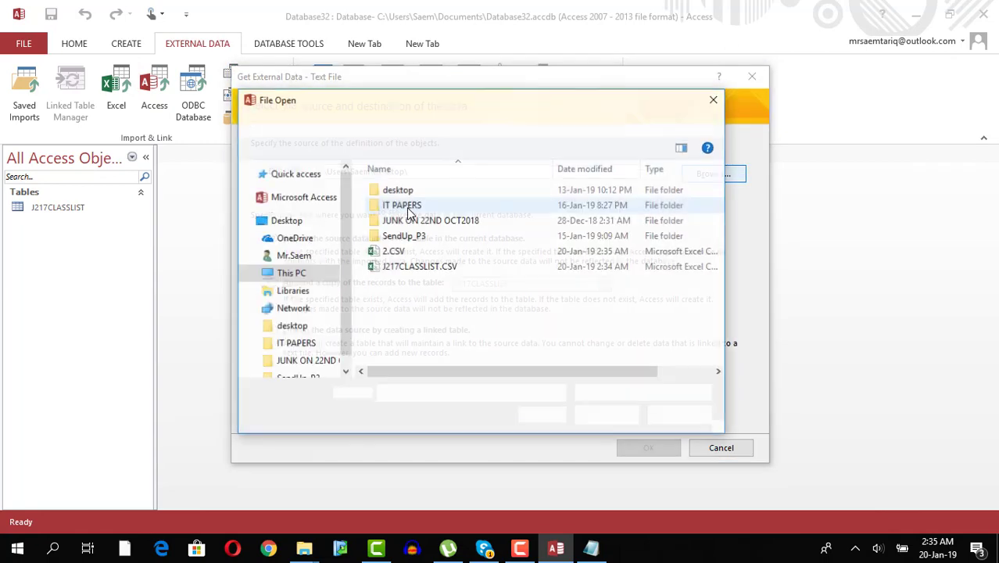
- Choose 2.CSV from the Desktop as the text source and append its records to the J217CLASSLIST table
double_click(403, 254)
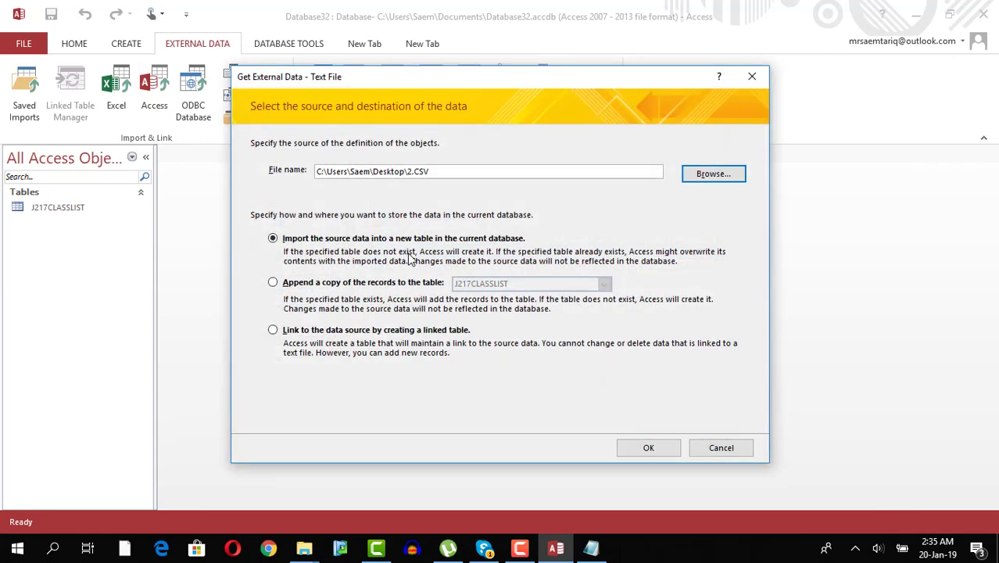
click(324, 288)
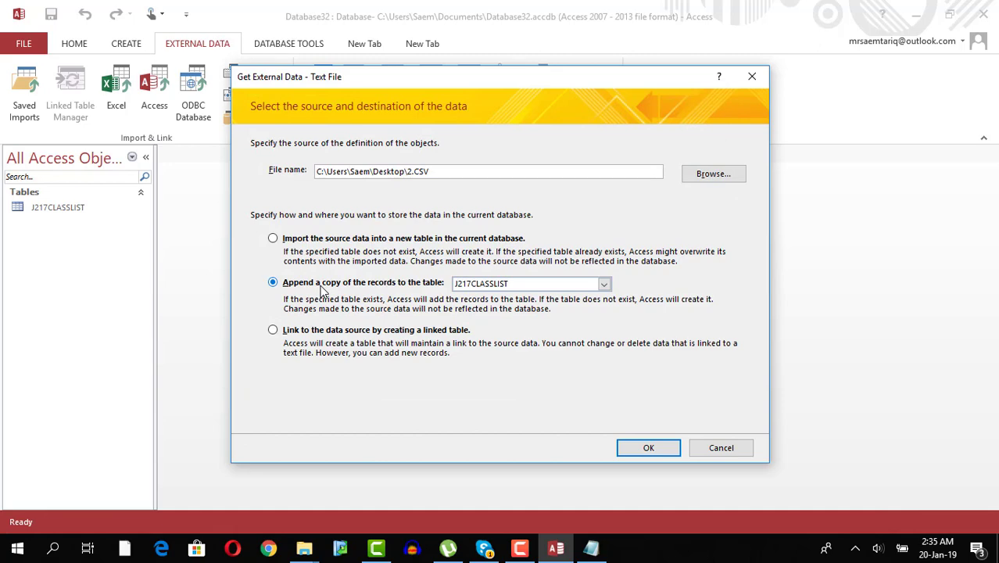
click(648, 447)
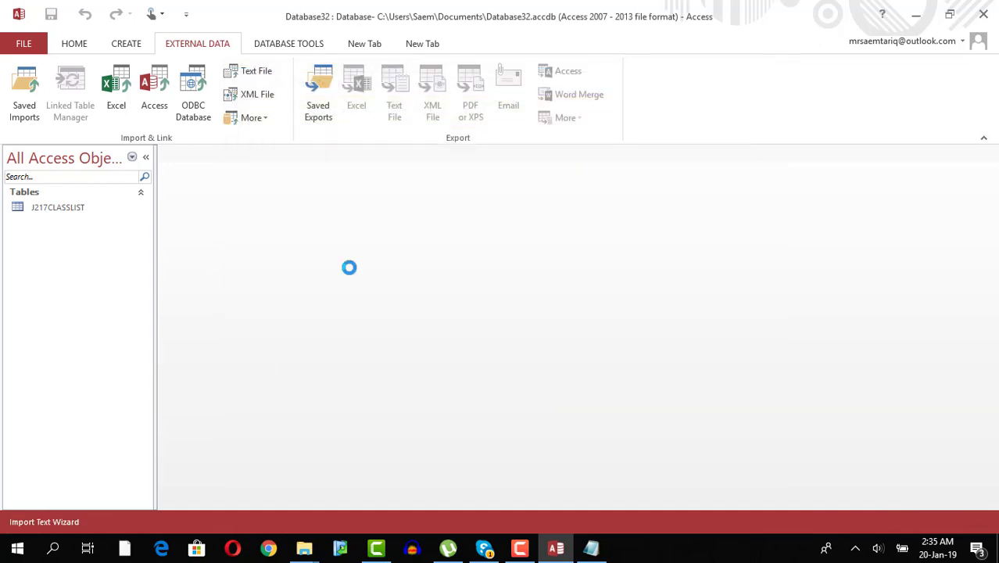
- Finish the comma-delimited append using first-row field names, without saving the import steps, and open the J217CLASSLIST table
click(643, 419)
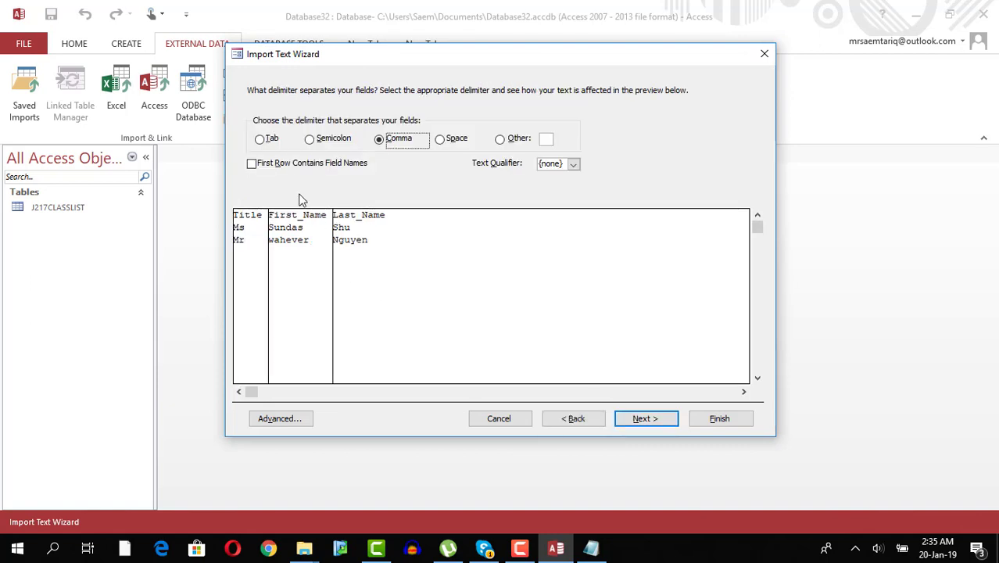
click(298, 164)
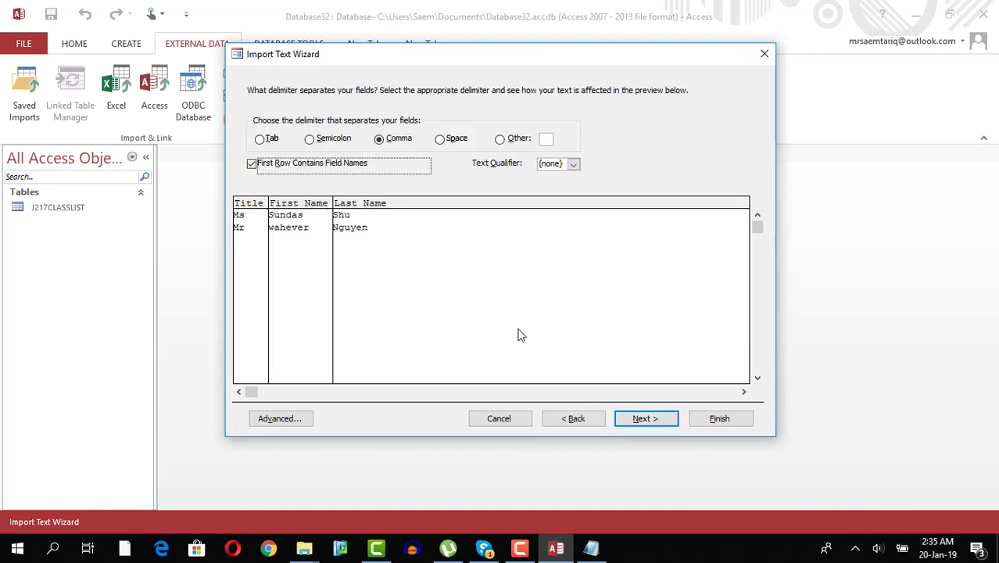
click(646, 419)
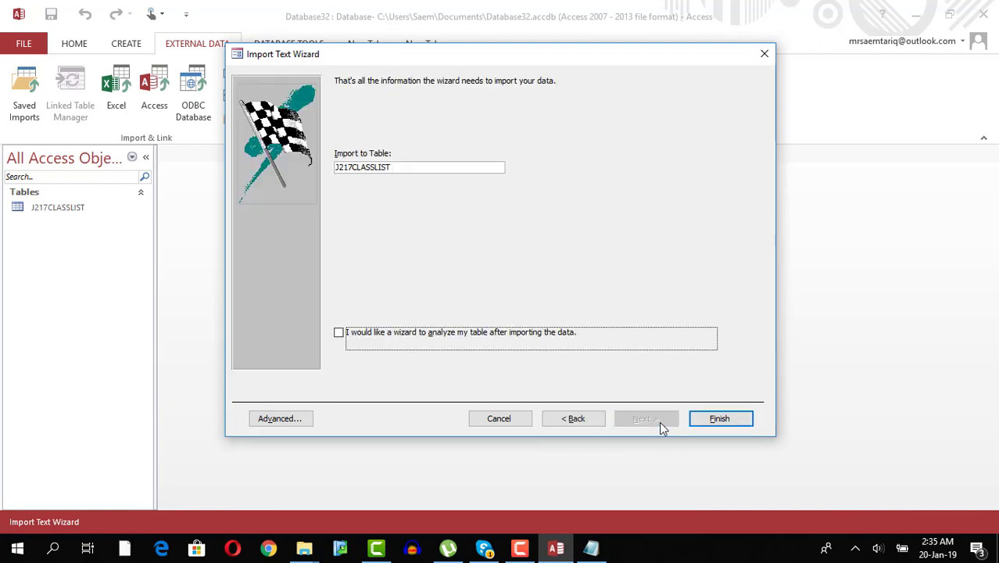
click(715, 419)
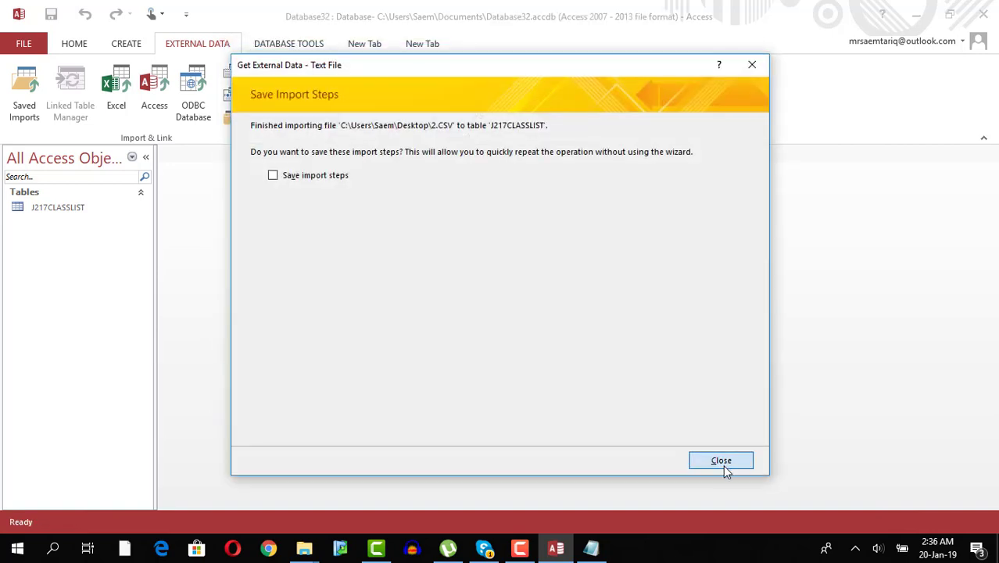
click(723, 465)
double_click(75, 213)
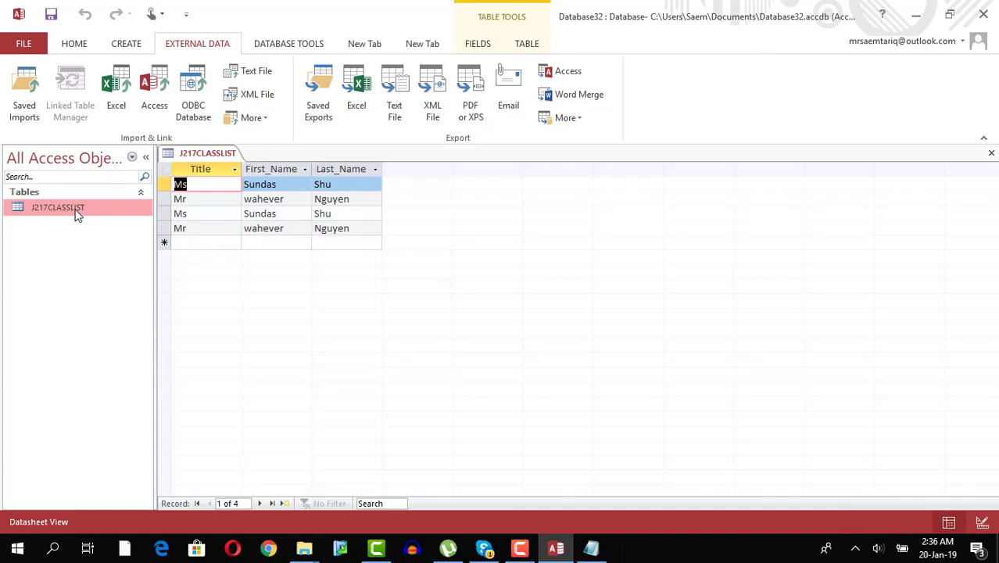